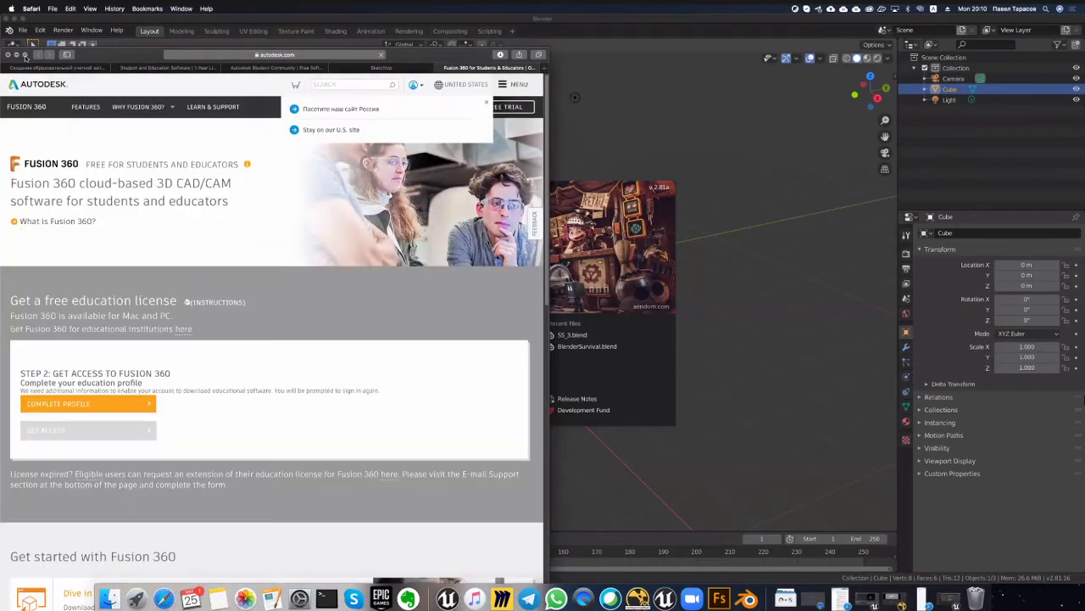
Step: Make the Autodesk browser window full screen and start completing the education profile on the Fusion 360 page
click(24, 55)
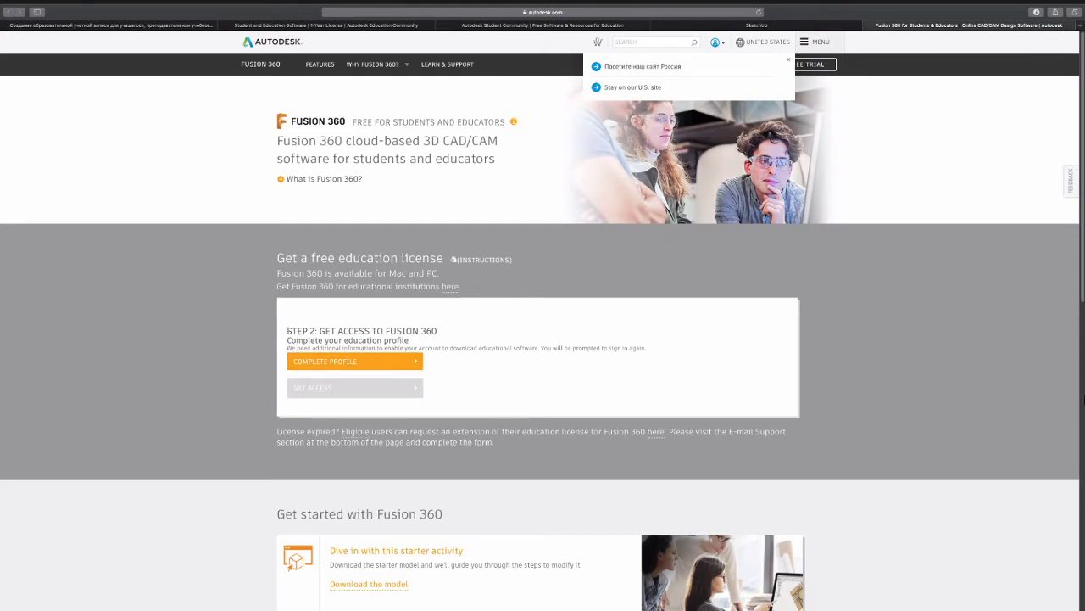
click(718, 43)
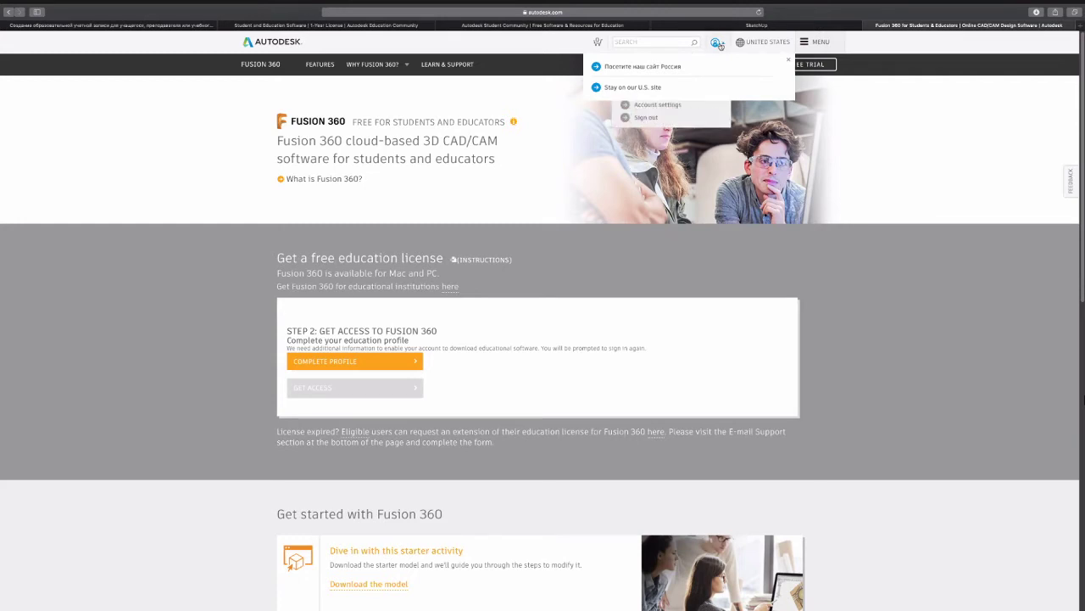
click(785, 63)
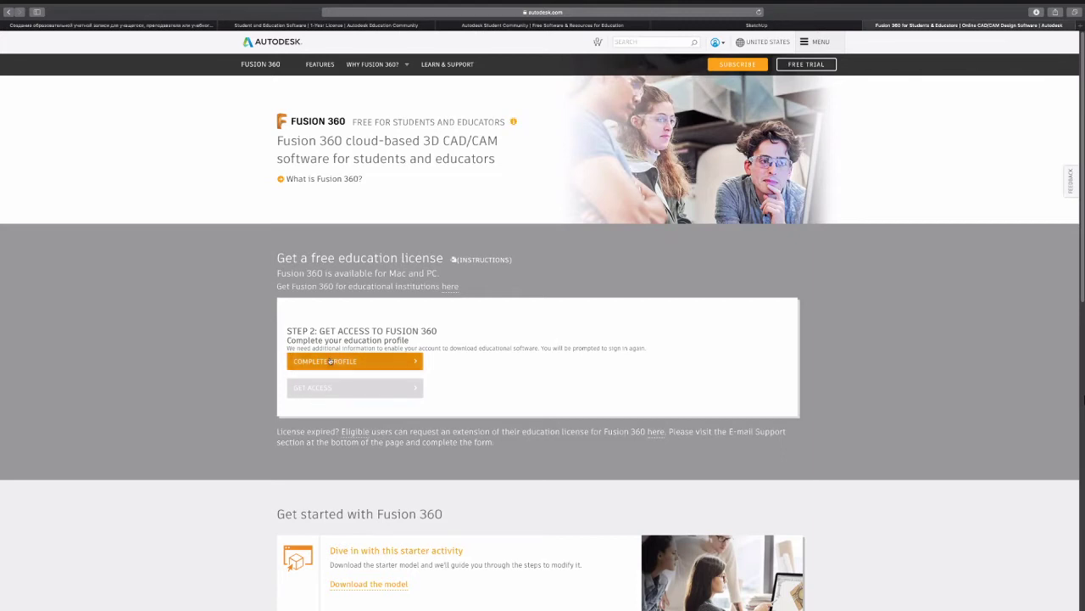
click(412, 361)
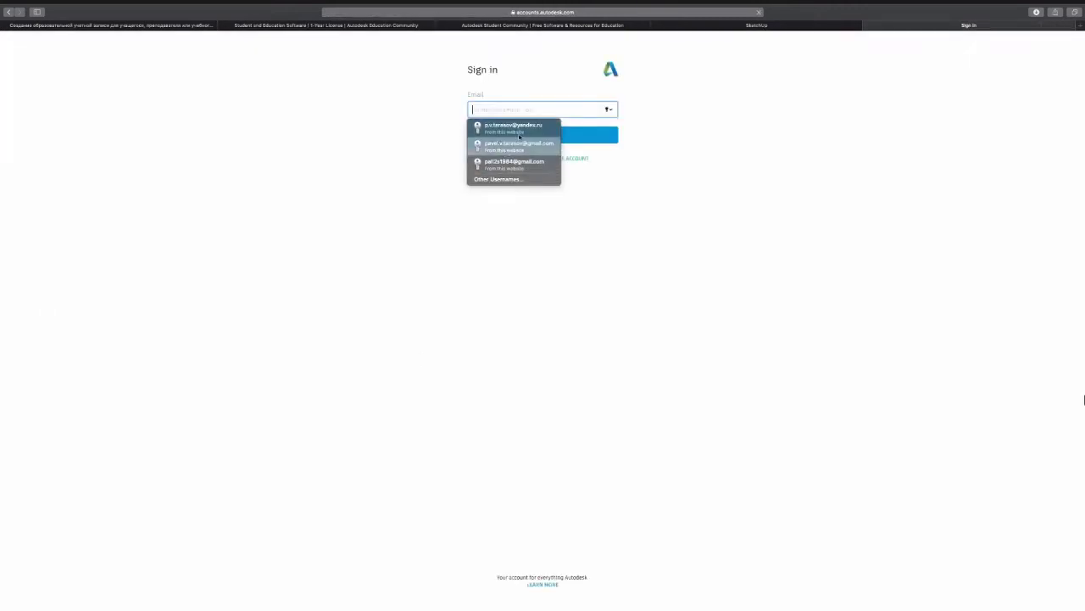
Step: Sign in to the Autodesk account using the saved e-mail address and password
click(513, 127)
click(542, 136)
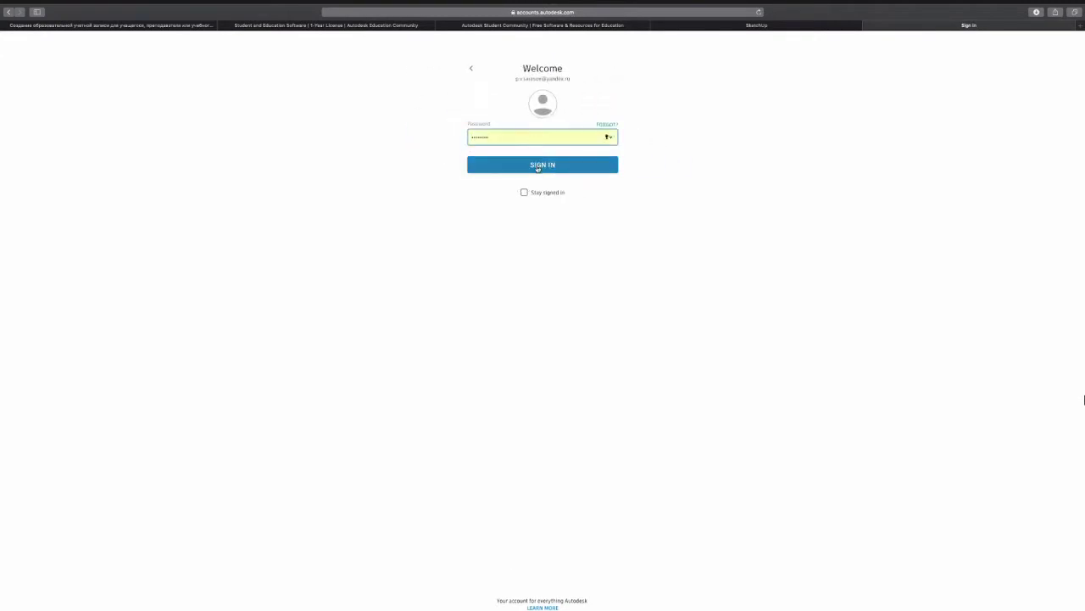
click(538, 166)
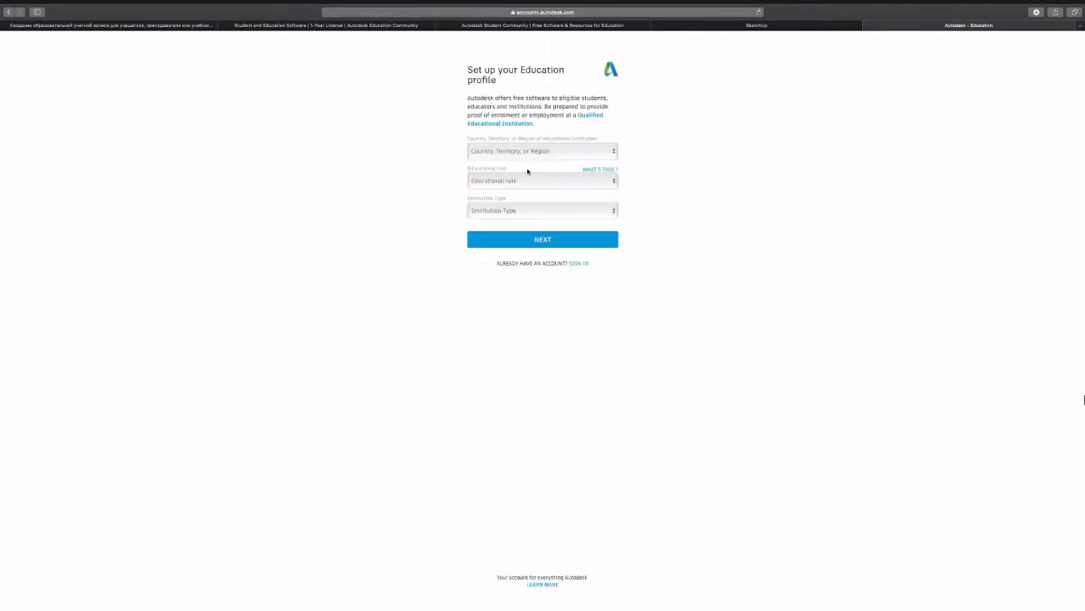
Step: Set the educational institution's country to Russian Federation in the Education profile form
click(528, 152)
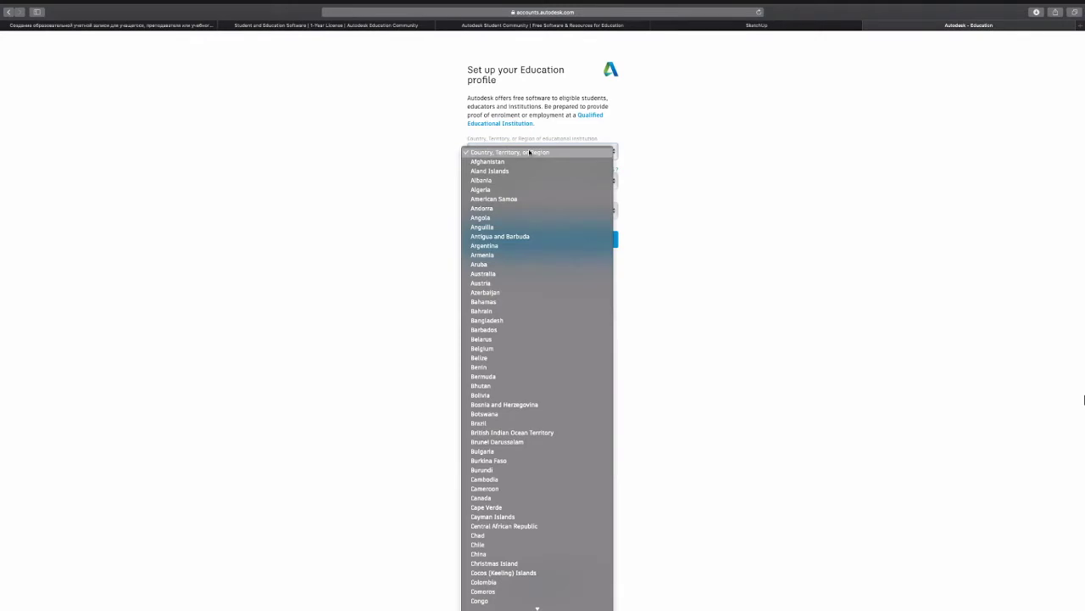
scroll(526, 364, down, 3)
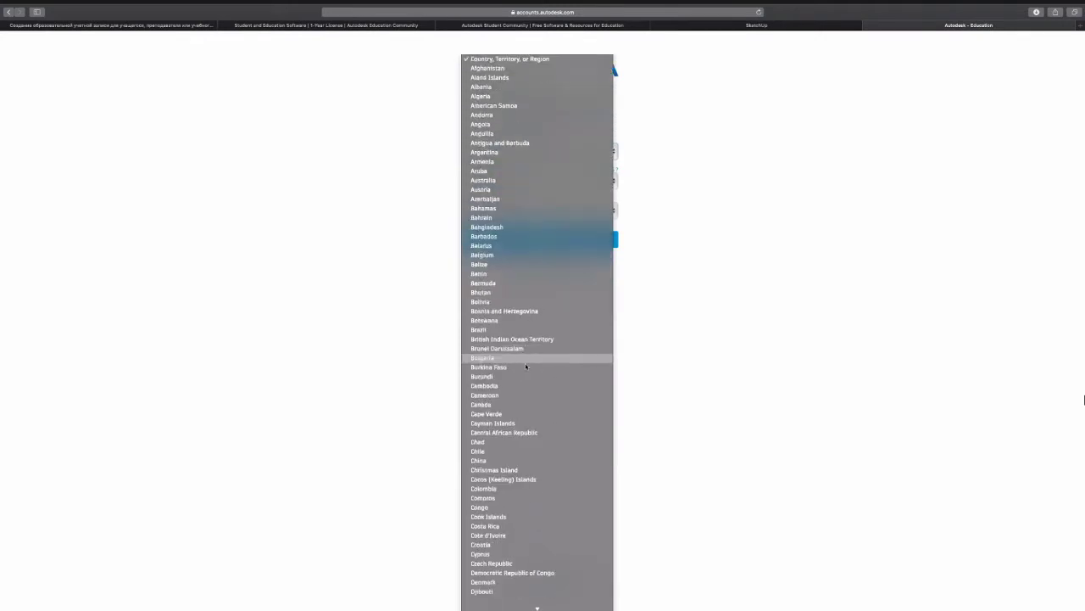
scroll(526, 366, down, 20)
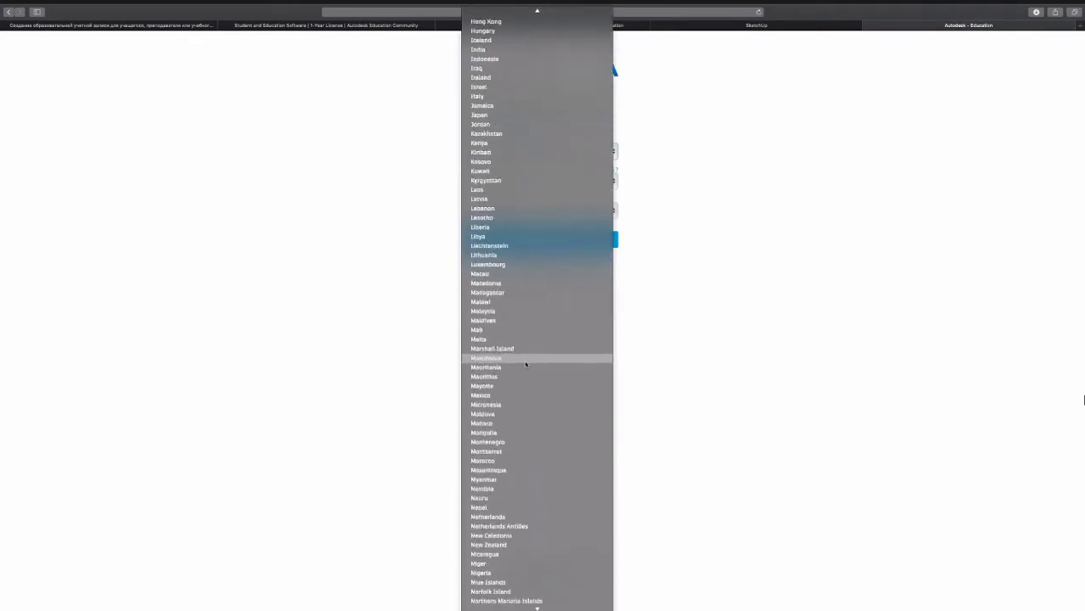
scroll(526, 364, down, 20)
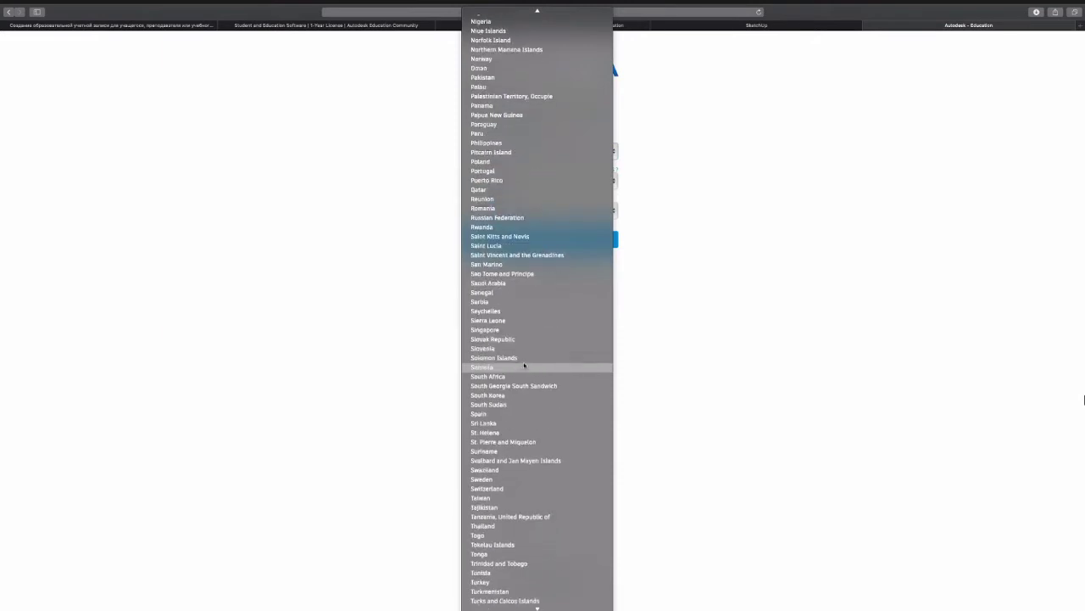
scroll(524, 365, down, 7)
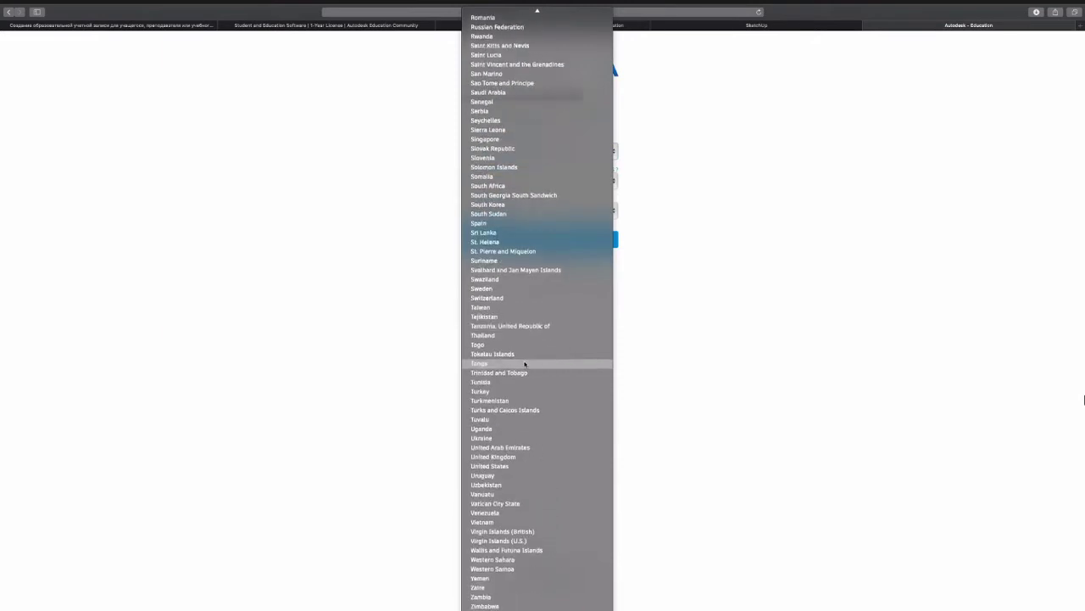
scroll(528, 344, up, 5)
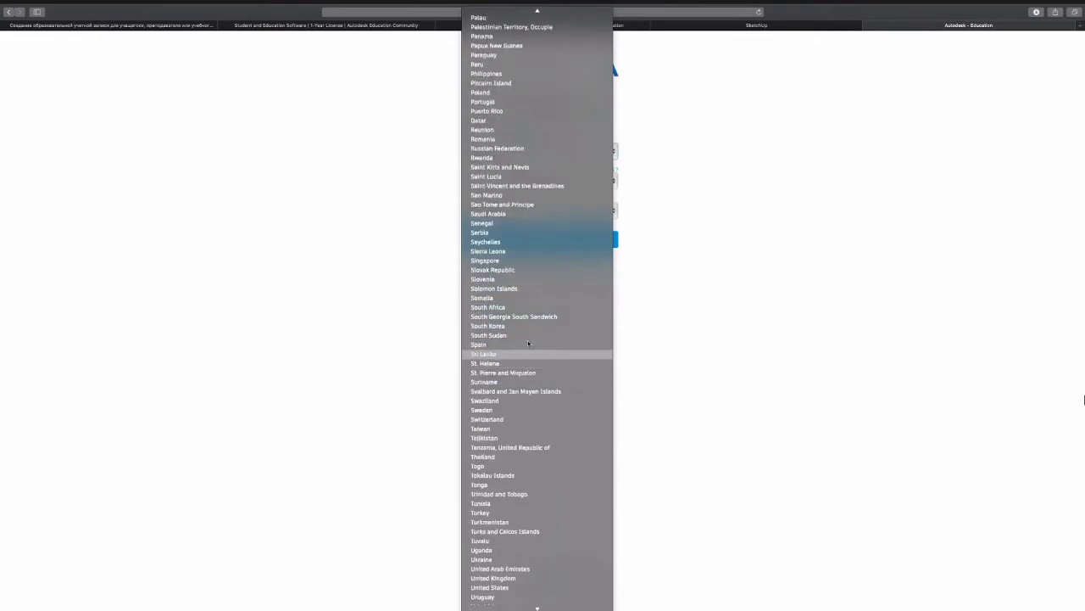
click(532, 148)
Step: Set the educational role to Student and look through the institution type options without choosing one
click(552, 185)
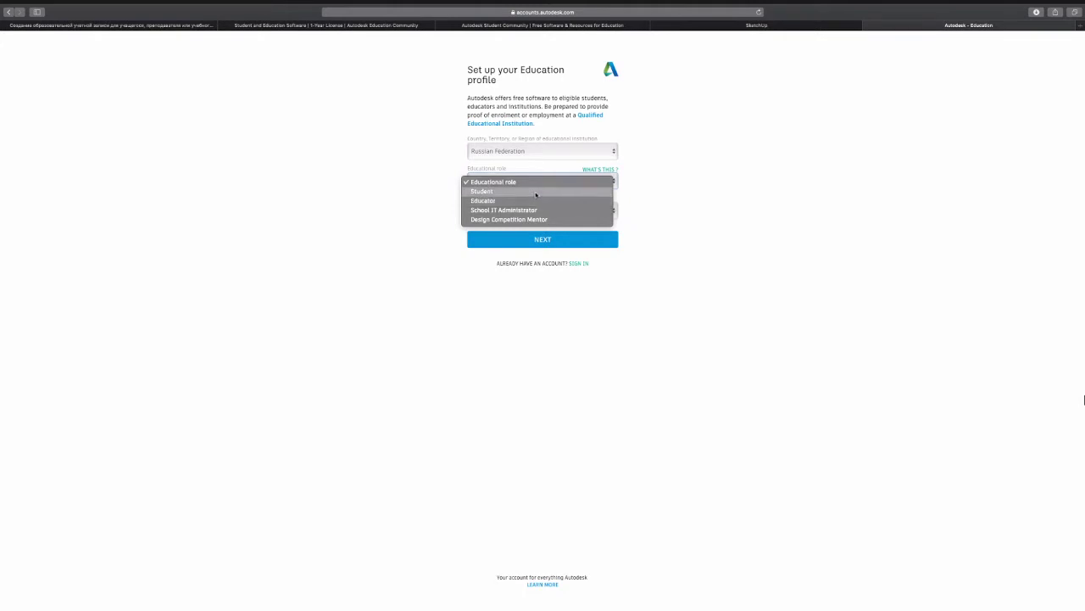
click(536, 194)
click(538, 210)
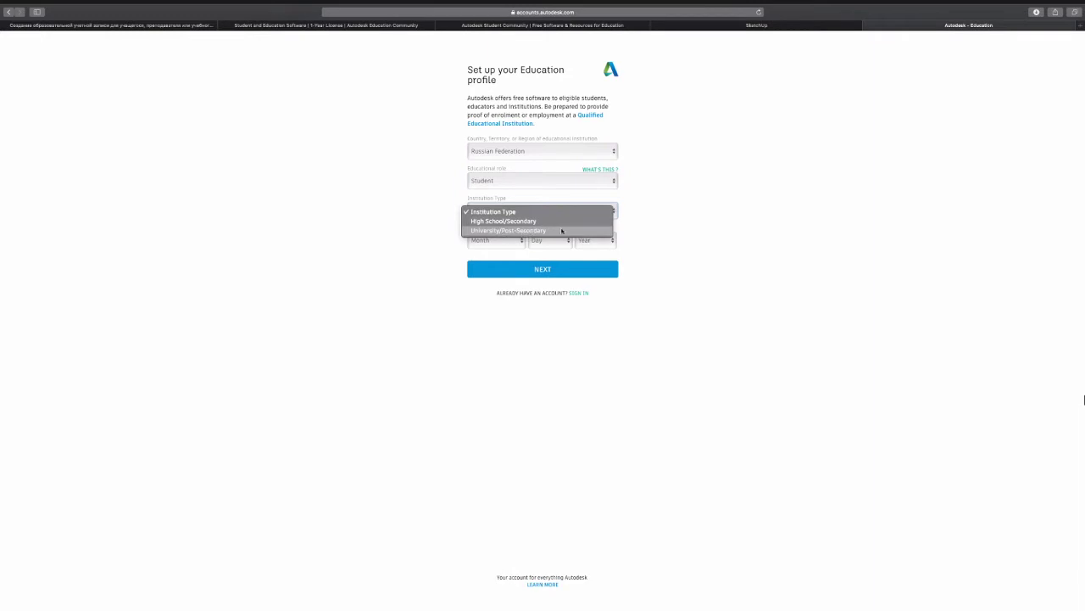
click(688, 232)
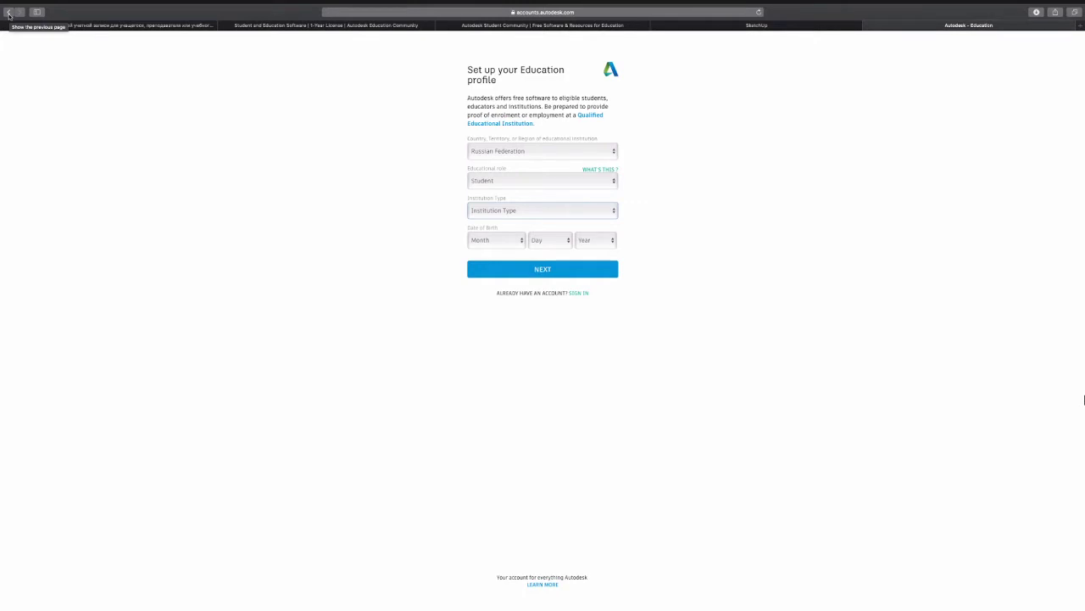
Step: Dismiss the regional site prompt on the Student and Education Software page and close the Education profile form's tab
drag(8, 15, 169, 34)
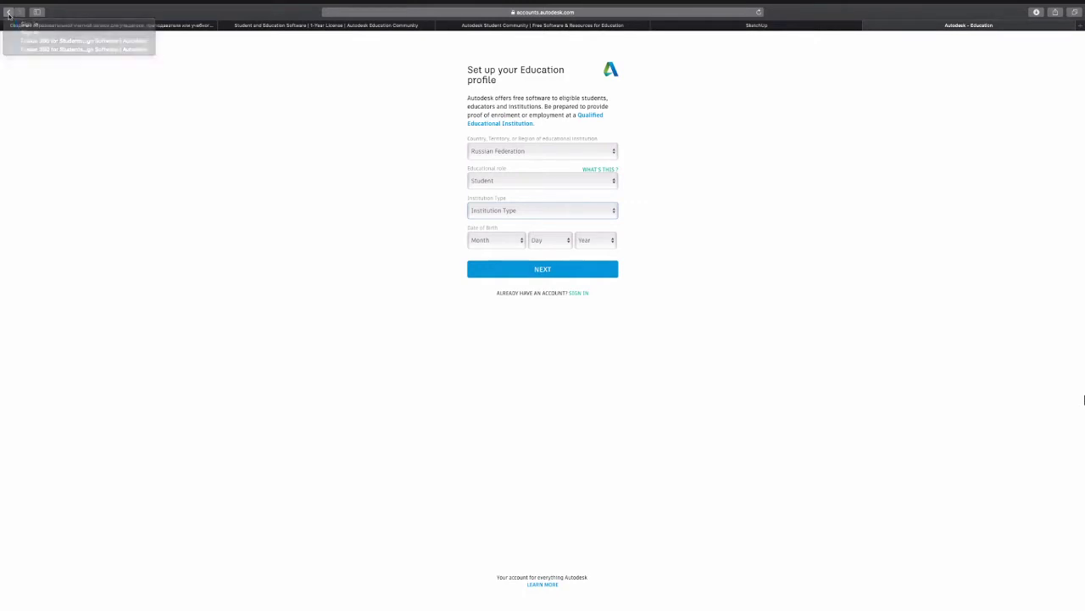
click(278, 26)
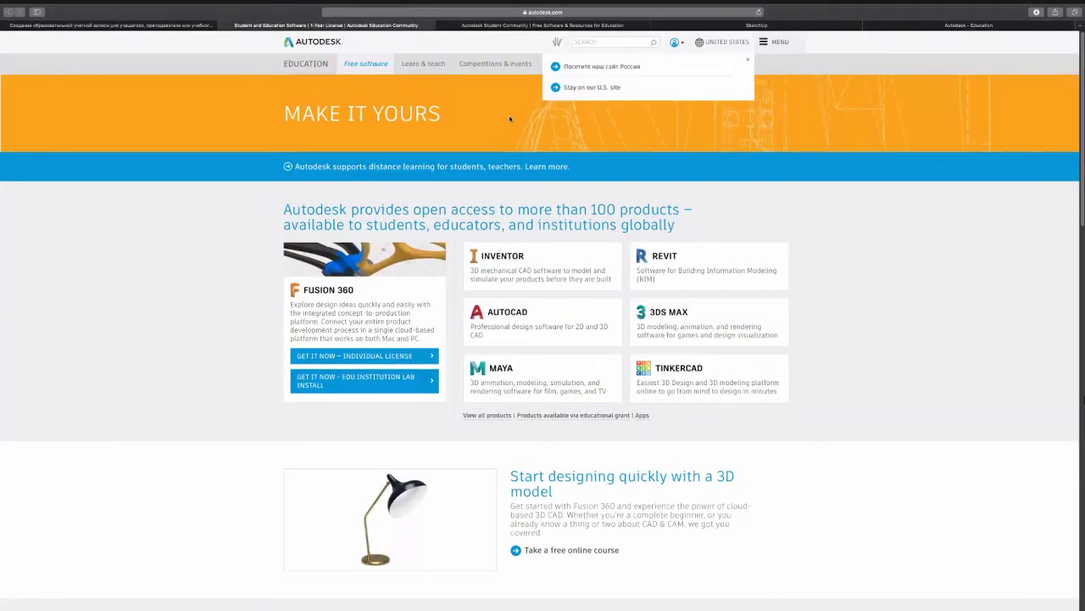
click(748, 60)
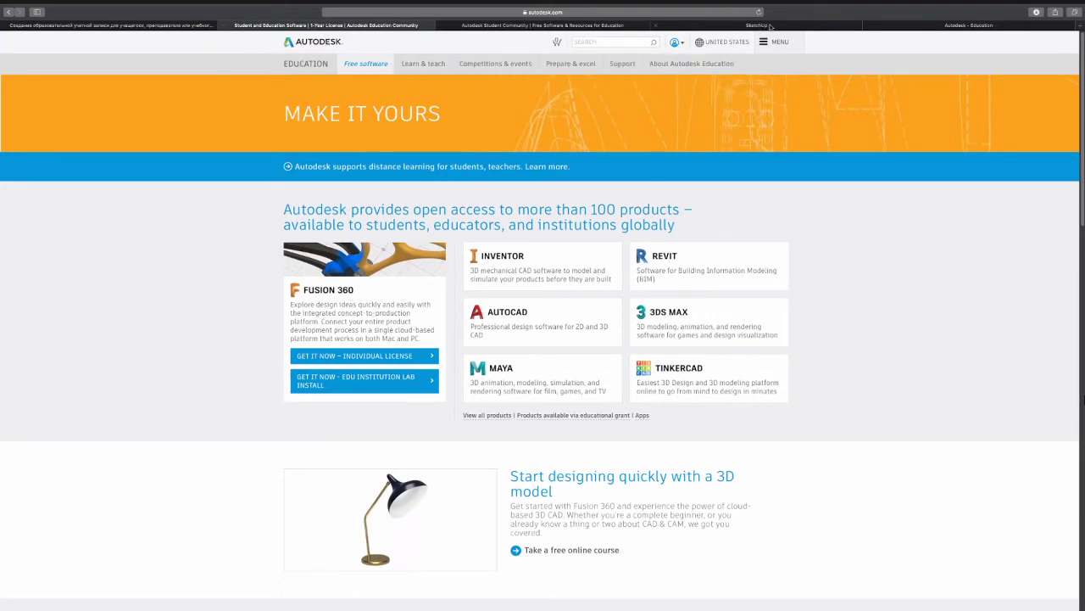
click(921, 27)
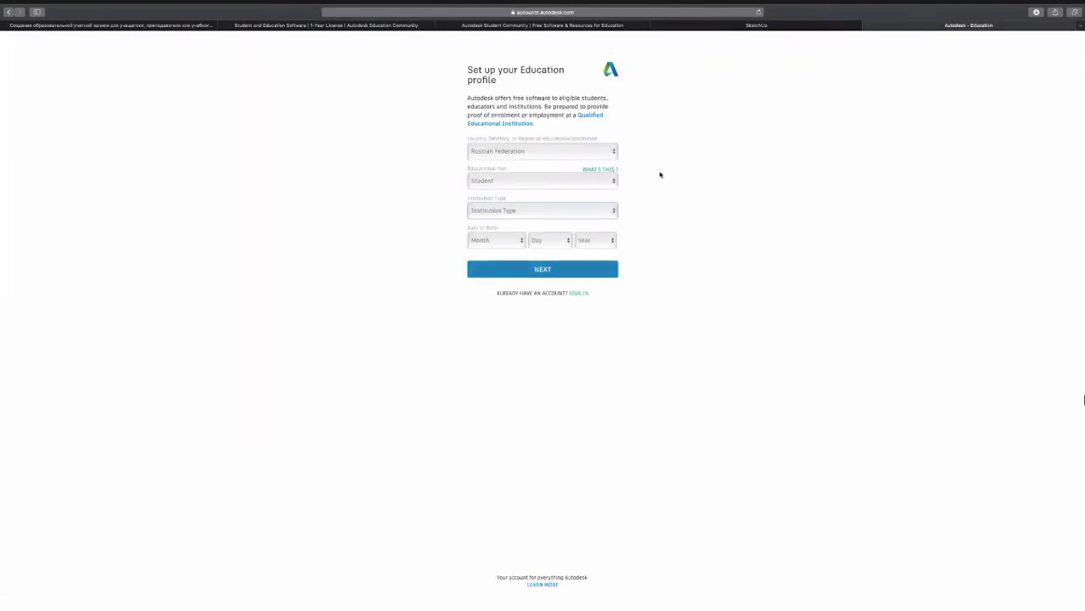
click(871, 27)
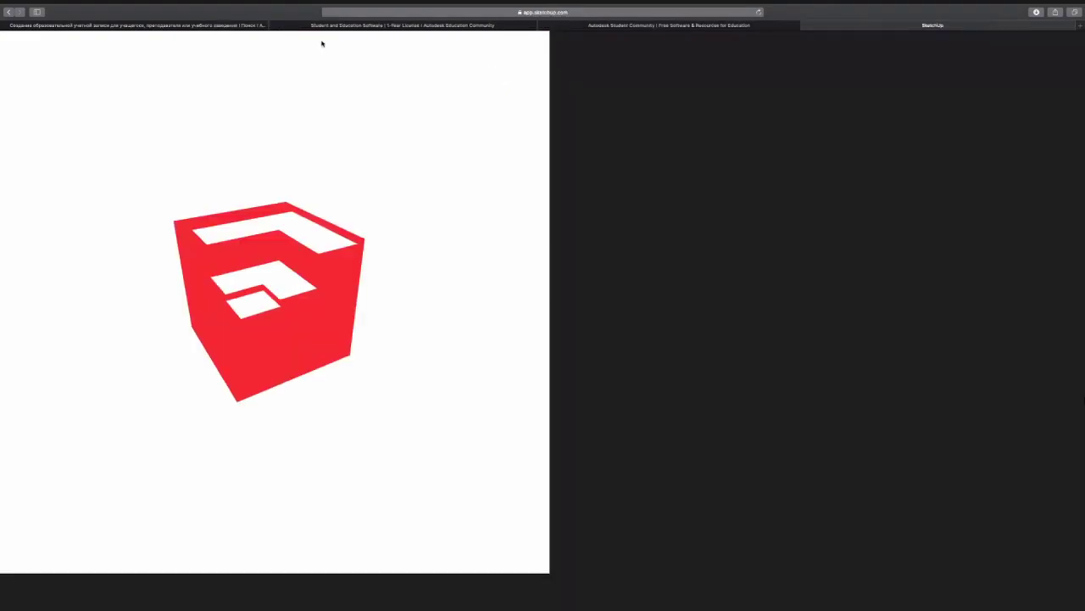
Step: Go from the Autodesk Student Community page to the Autodesk home page and dismiss its regional site prompt
click(203, 26)
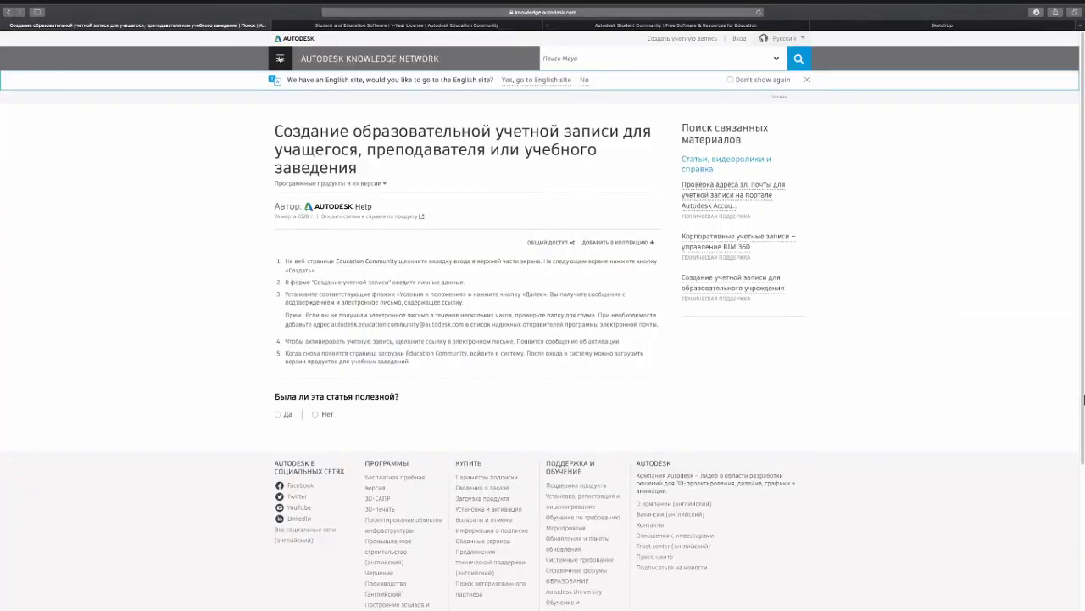
click(689, 27)
click(297, 42)
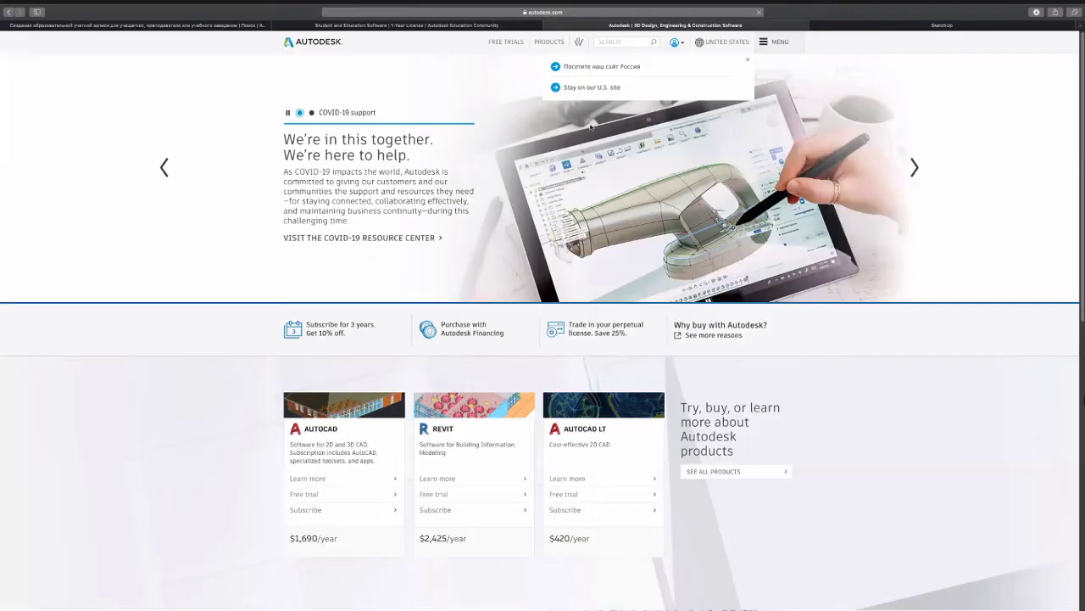
click(747, 60)
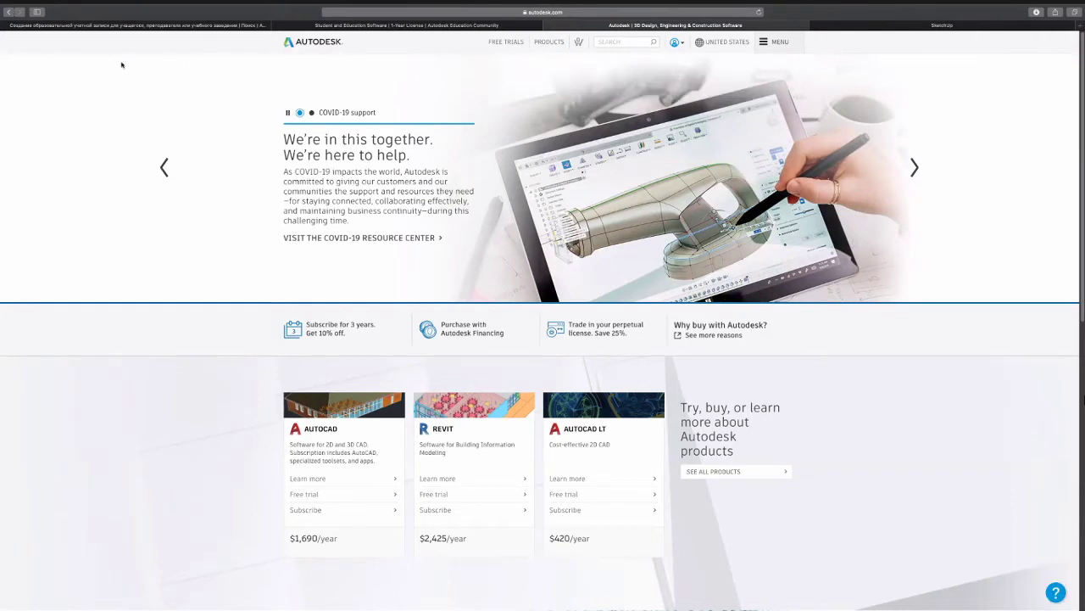
click(593, 11)
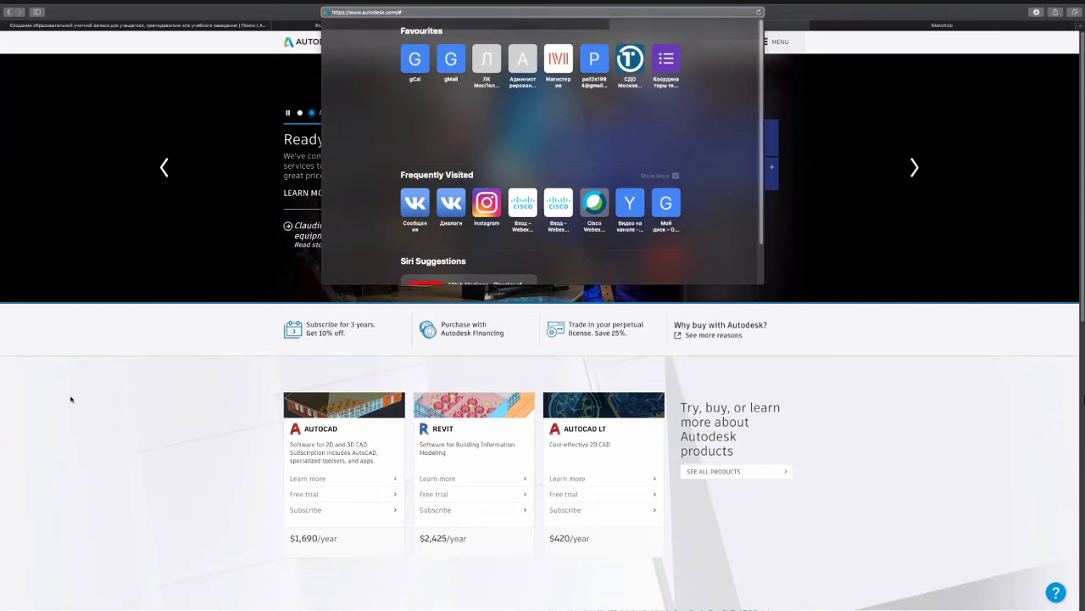
click(96, 358)
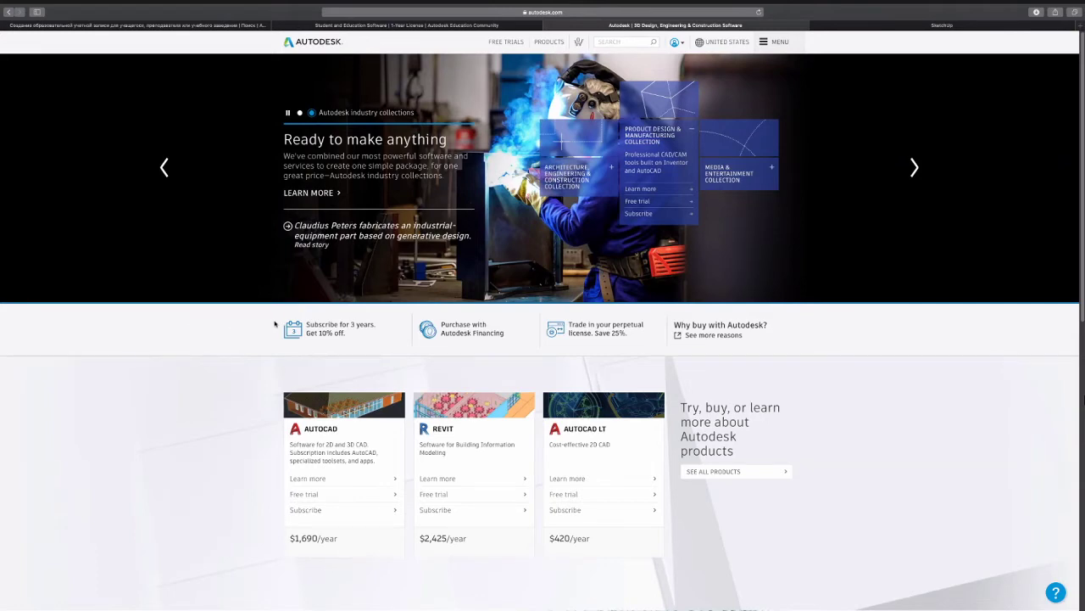
Step: Open the Students & educators page from the Support & Learning links in the home page footer
scroll(274, 323, down, 5)
scroll(273, 323, down, 5)
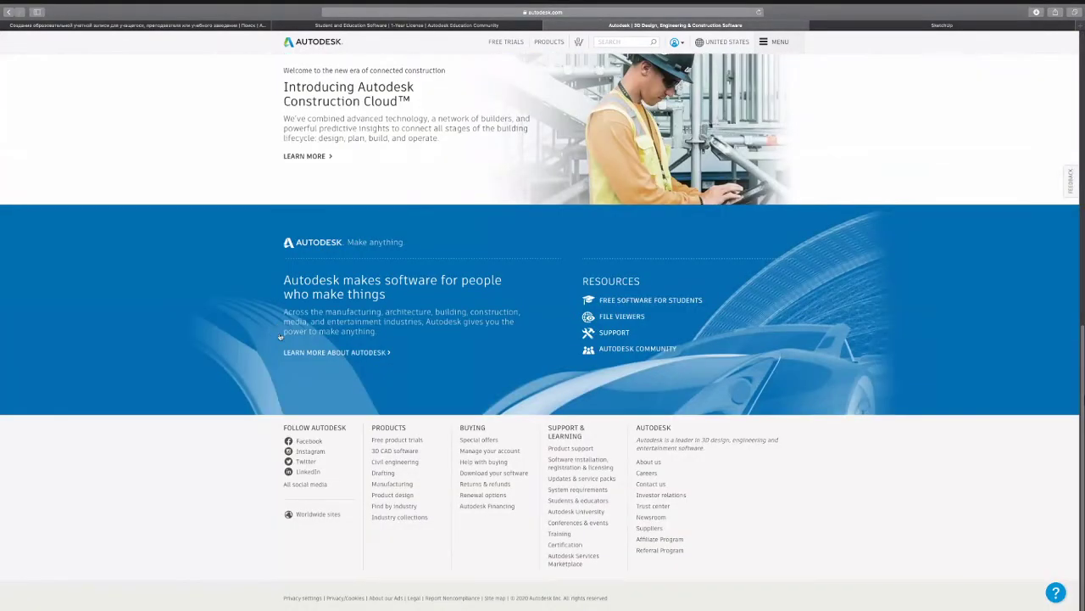
click(582, 501)
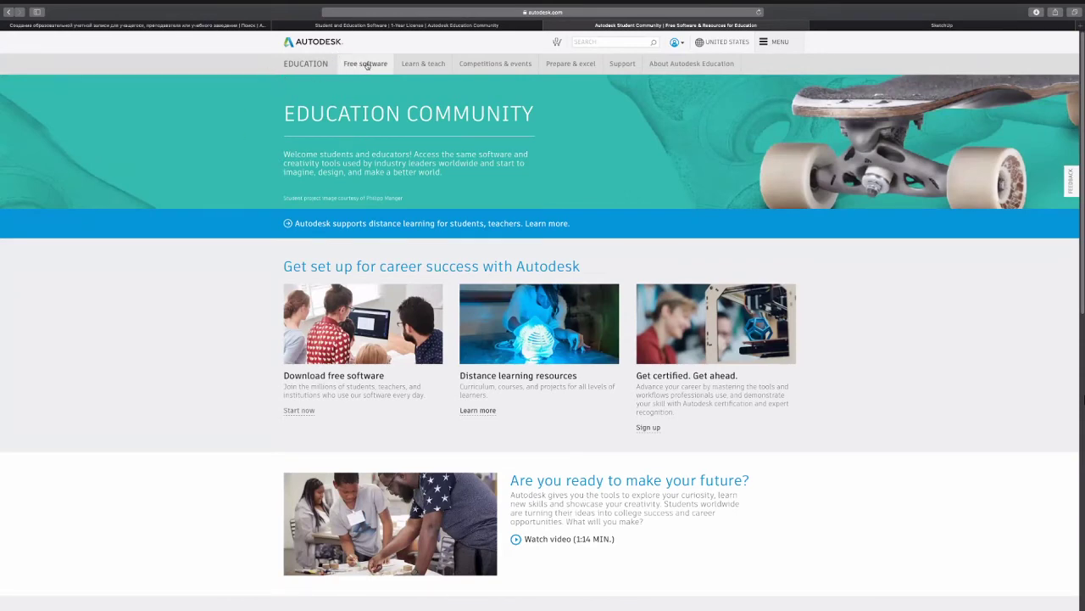
Step: Review the free education license products on the Education site's Free software page and close that page
click(367, 64)
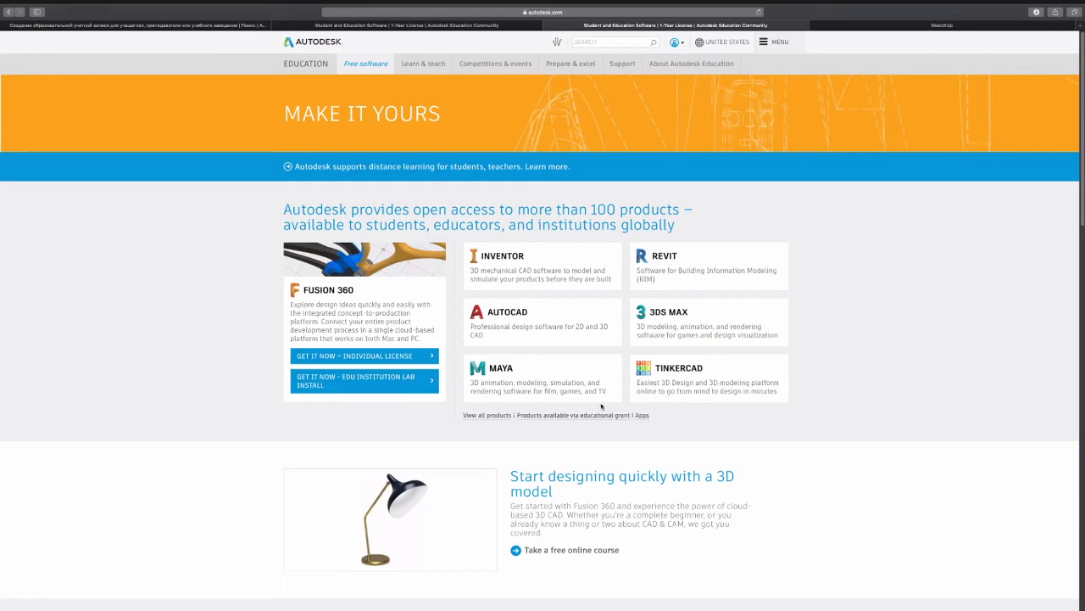
scroll(602, 406, down, 3)
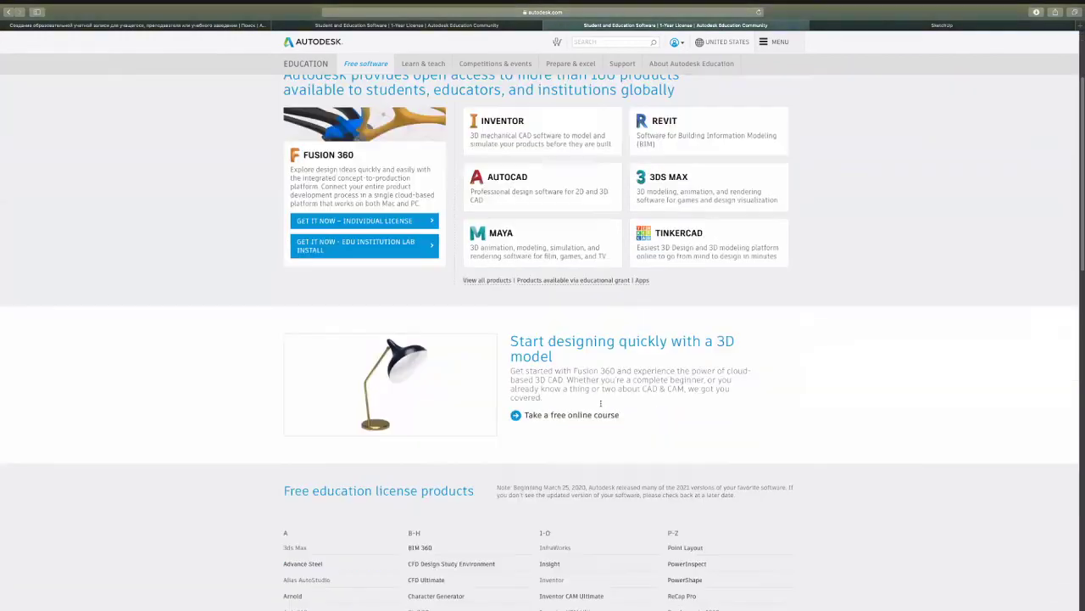
scroll(601, 405, down, 6)
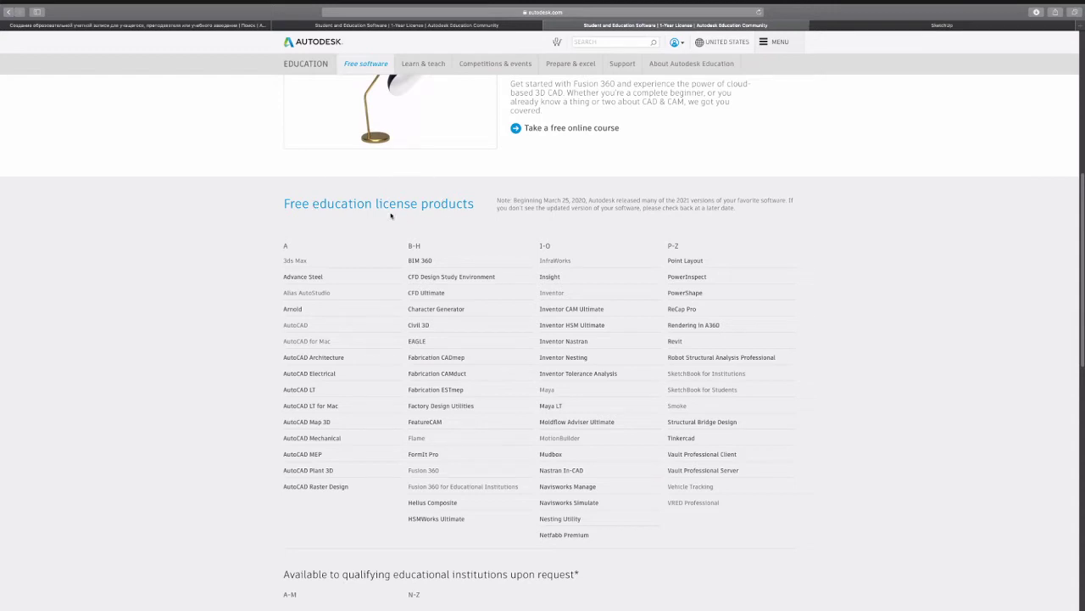
scroll(435, 271, down, 1)
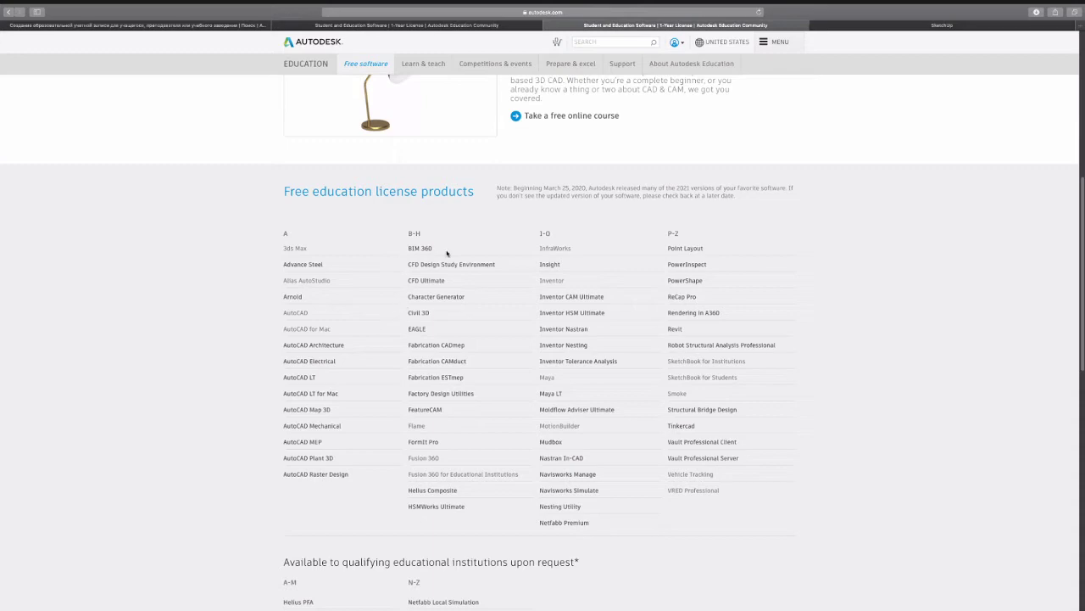
scroll(446, 254, up, 1)
scroll(446, 253, up, 5)
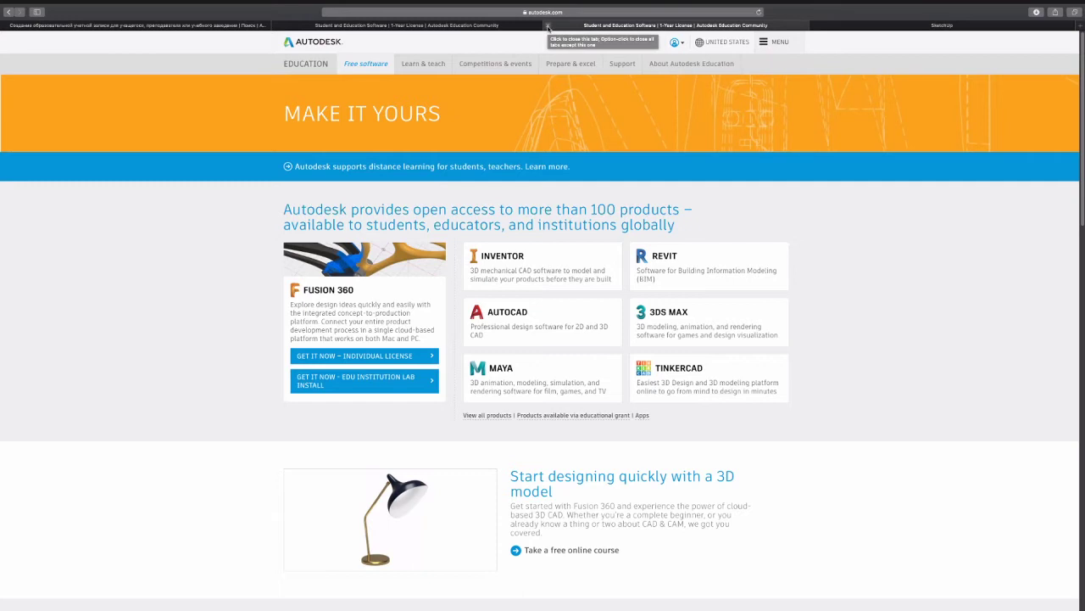
click(548, 28)
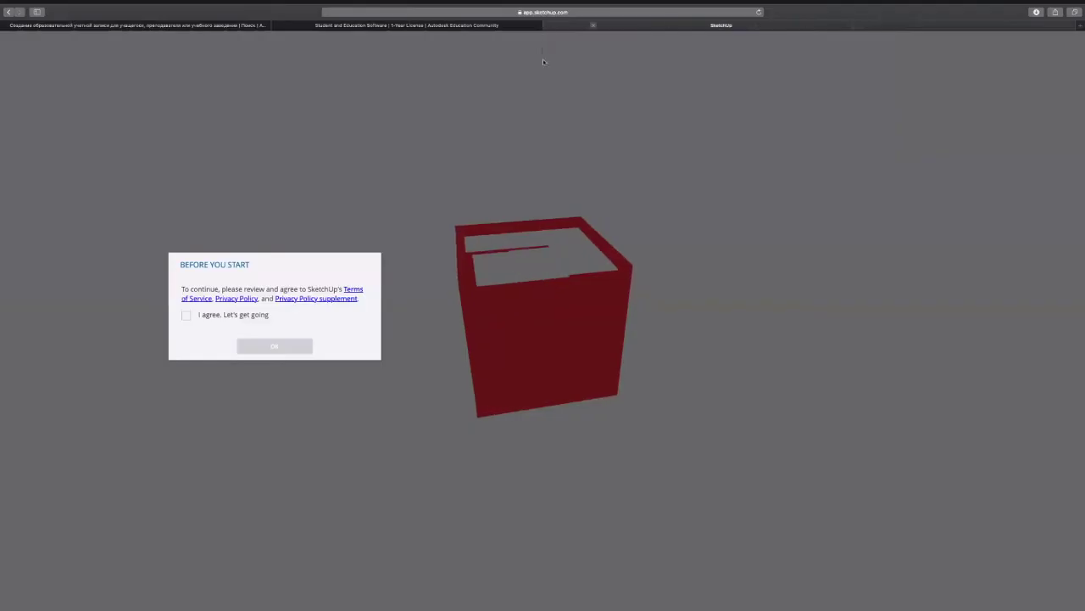
Step: Agree to SketchUp's terms to enter its web app, and switch to the Miro Demo Board
click(190, 316)
click(304, 351)
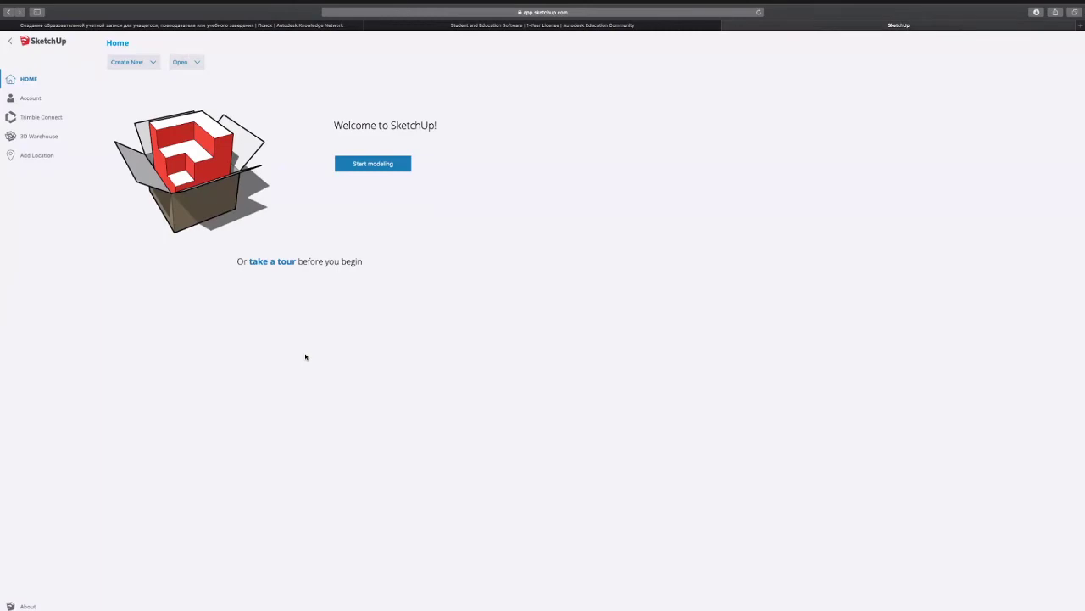
key(ctrl+Left)
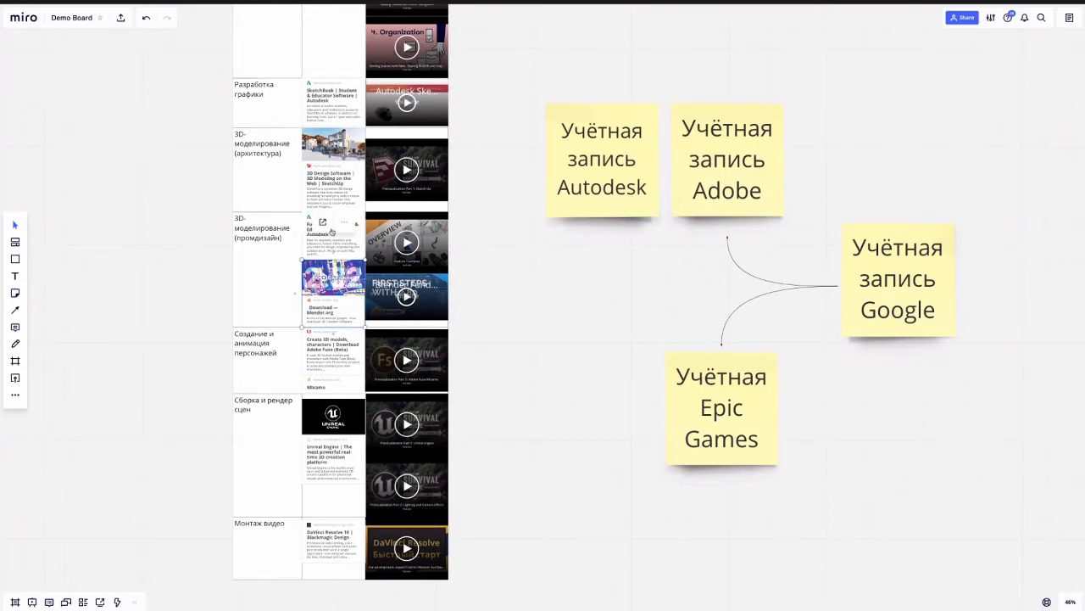
Step: Open Blender's download page from the board's link card and look over its download options for macOS, Windows and Linux
click(323, 223)
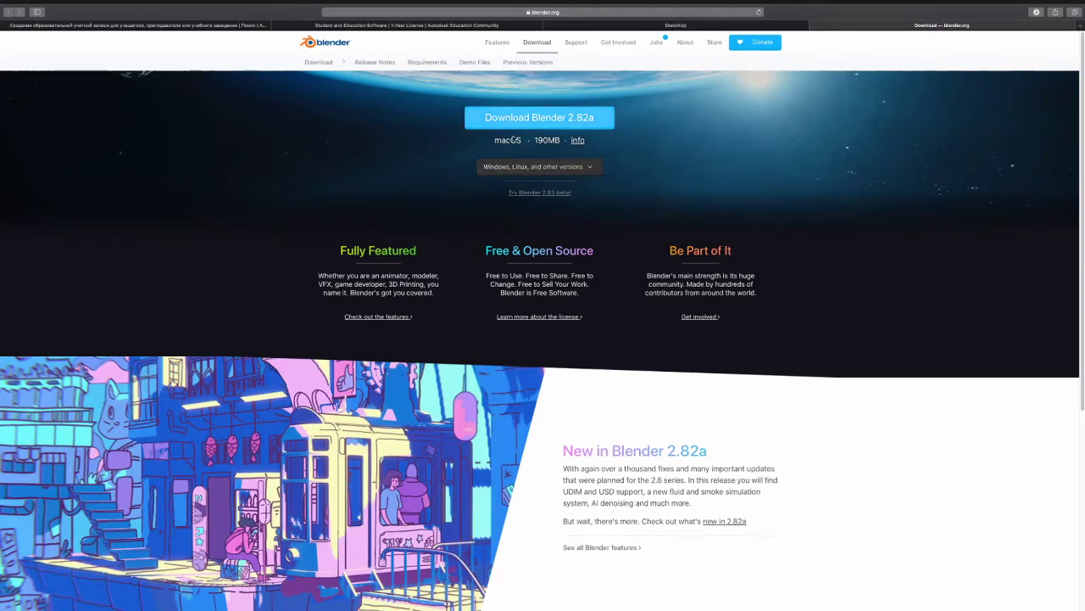
click(548, 169)
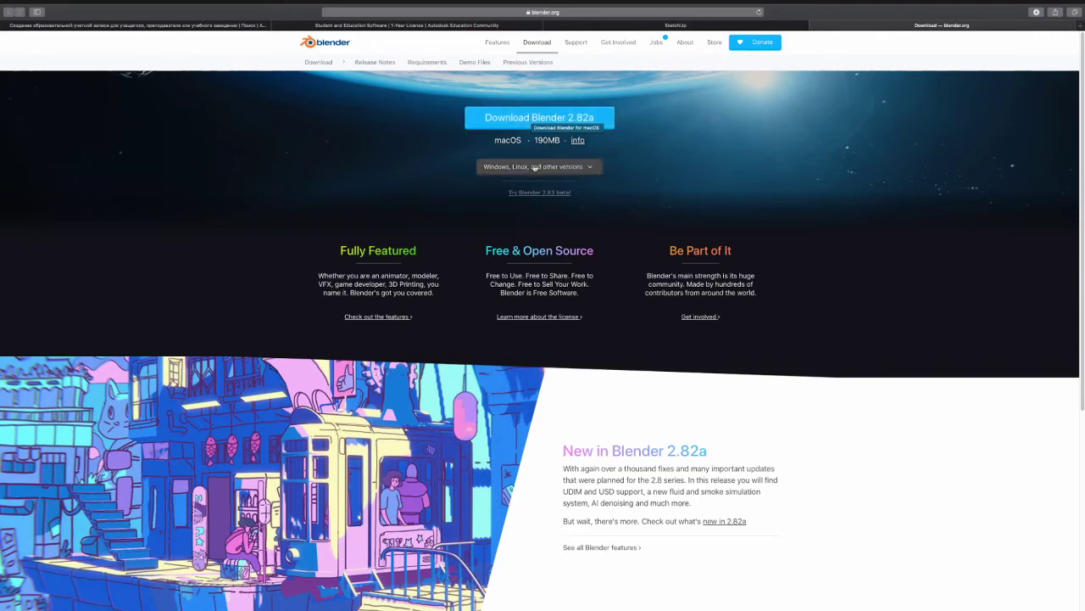
scroll(574, 317, down, 1)
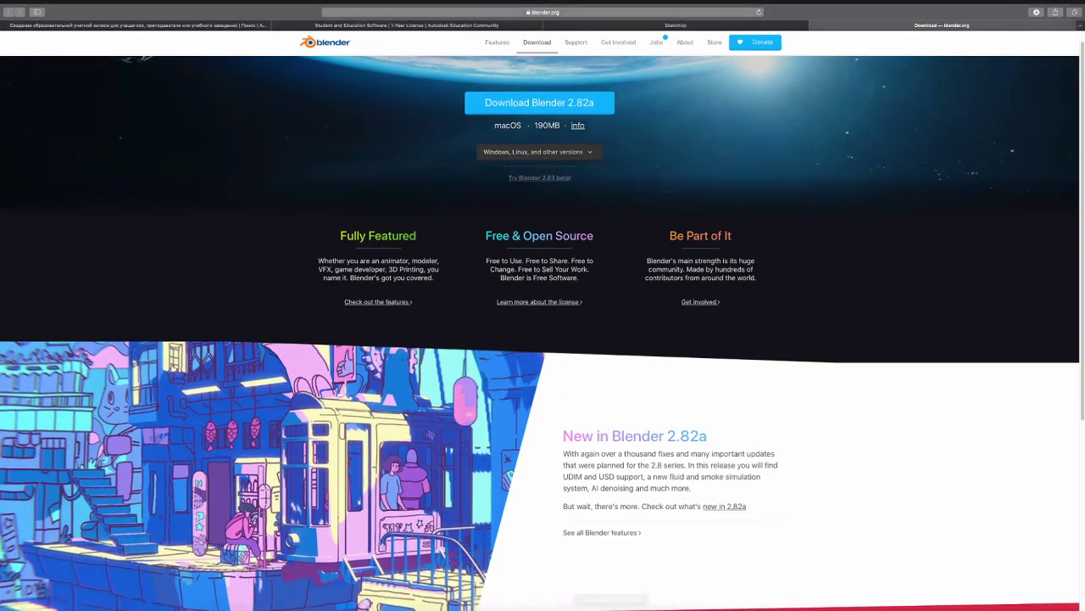
Step: Launch Blender and start a new General file
click(746, 593)
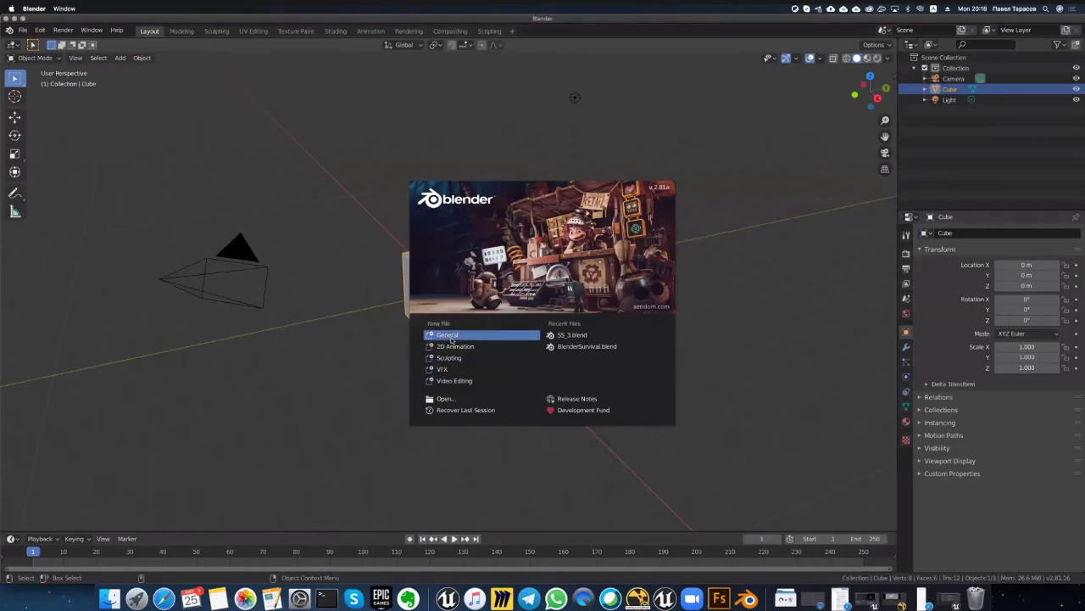
click(449, 337)
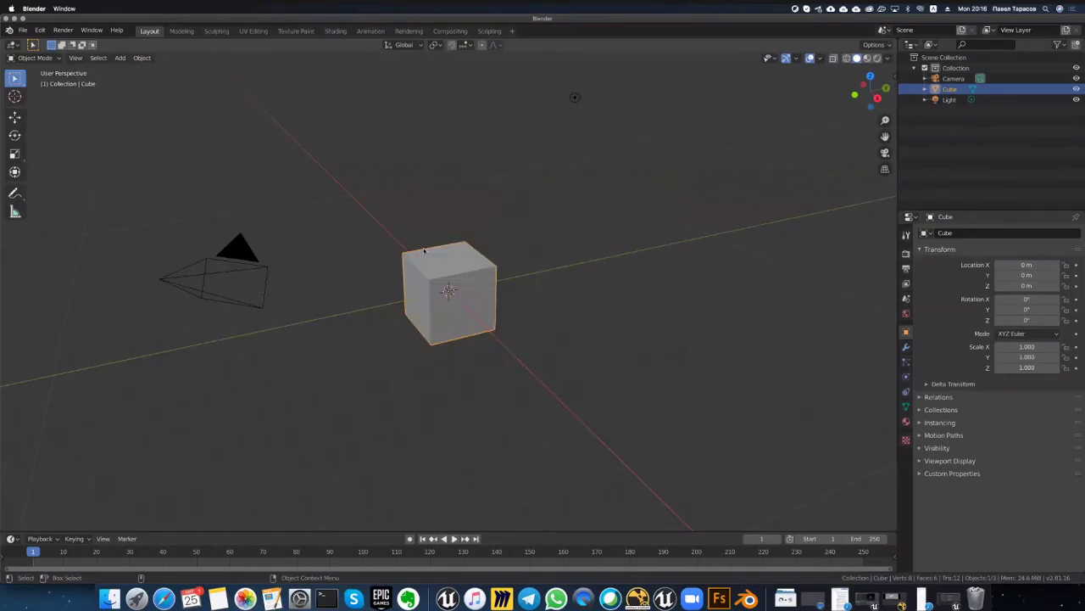
scroll(413, 254, down, 4)
scroll(413, 253, up, 4)
Step: Launch Autodesk Fusion 360, open the TestLocation design from the PrevisEdu project, and inspect the house model
click(136, 599)
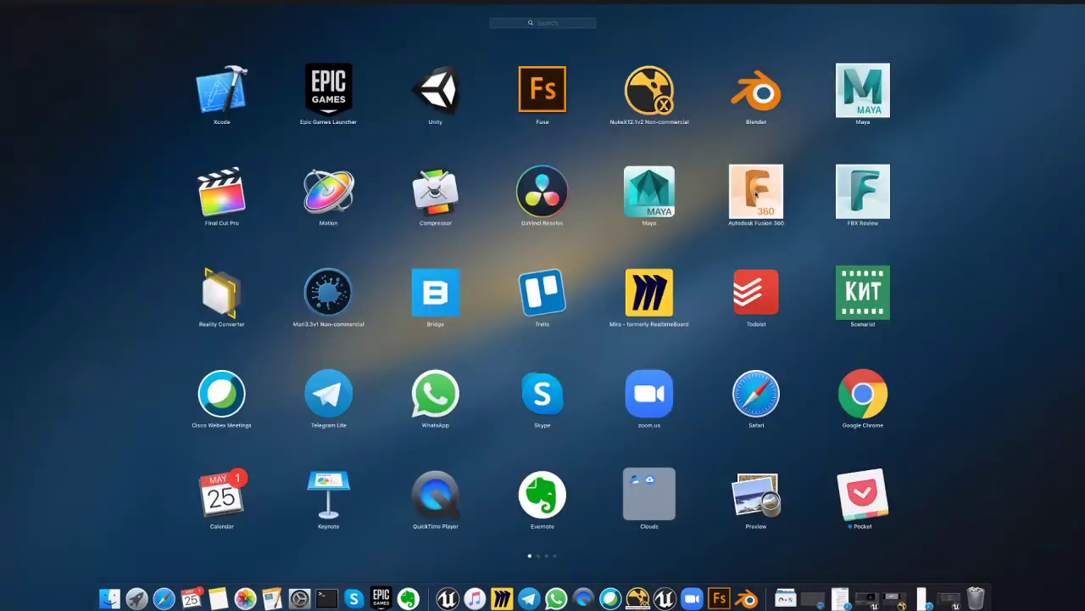
click(755, 182)
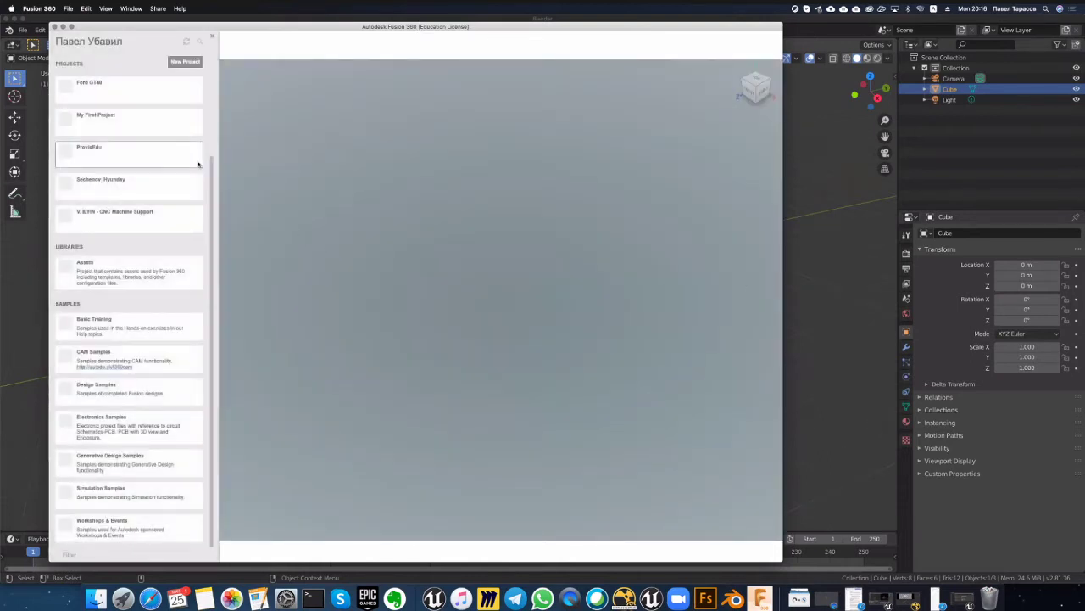
click(140, 114)
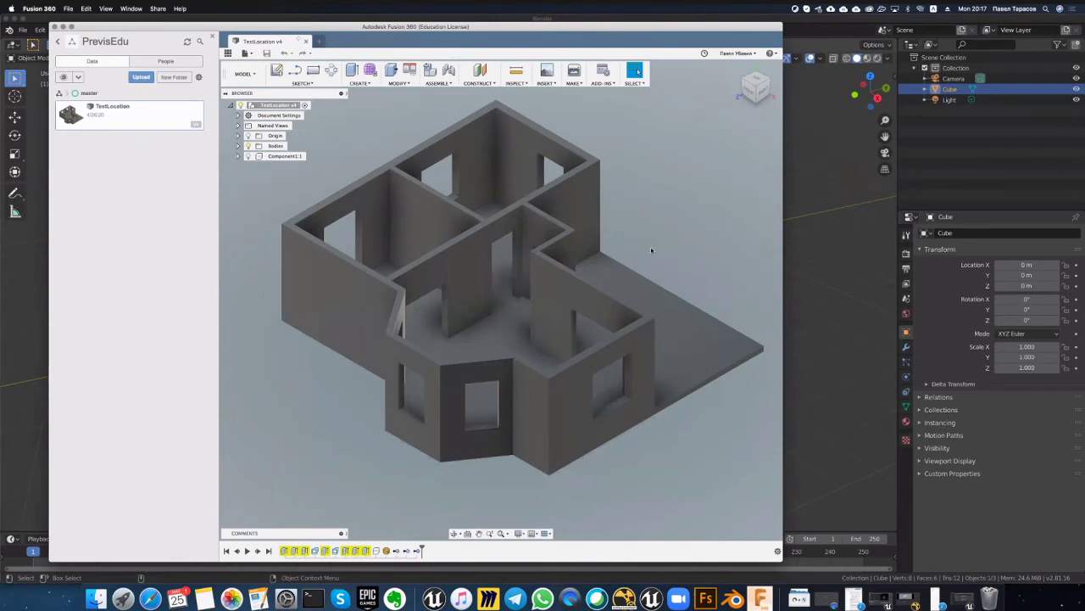
right_click(634, 188)
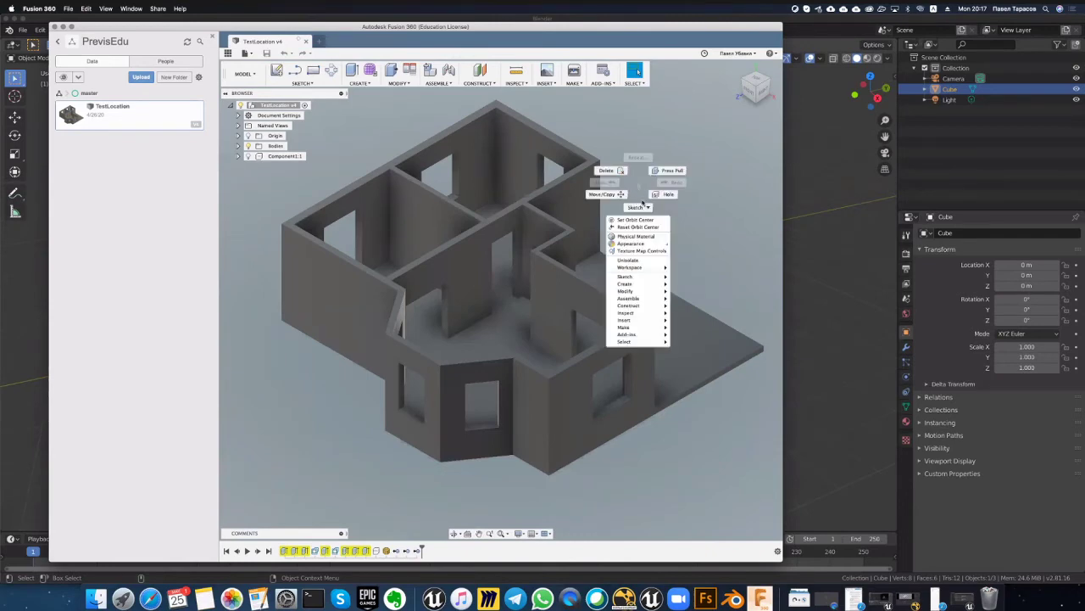
click(689, 218)
mouse_move(658, 230)
shift+middle_down()
mouse_move(654, 211)
mouse_move(650, 222)
mouse_move(701, 220)
mouse_move(703, 234)
mouse_move(714, 215)
mouse_move(691, 234)
mouse_move(646, 231)
shift+middle_up()
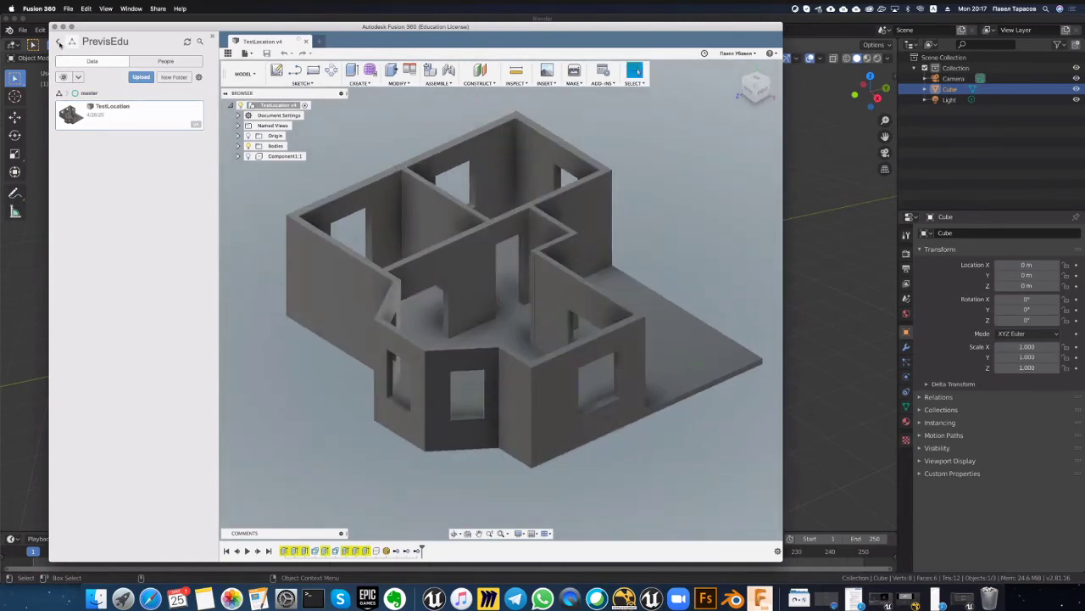
Step: Return to the project list and open the Formula_Car design from the Sechenov_Hyunday project
click(58, 42)
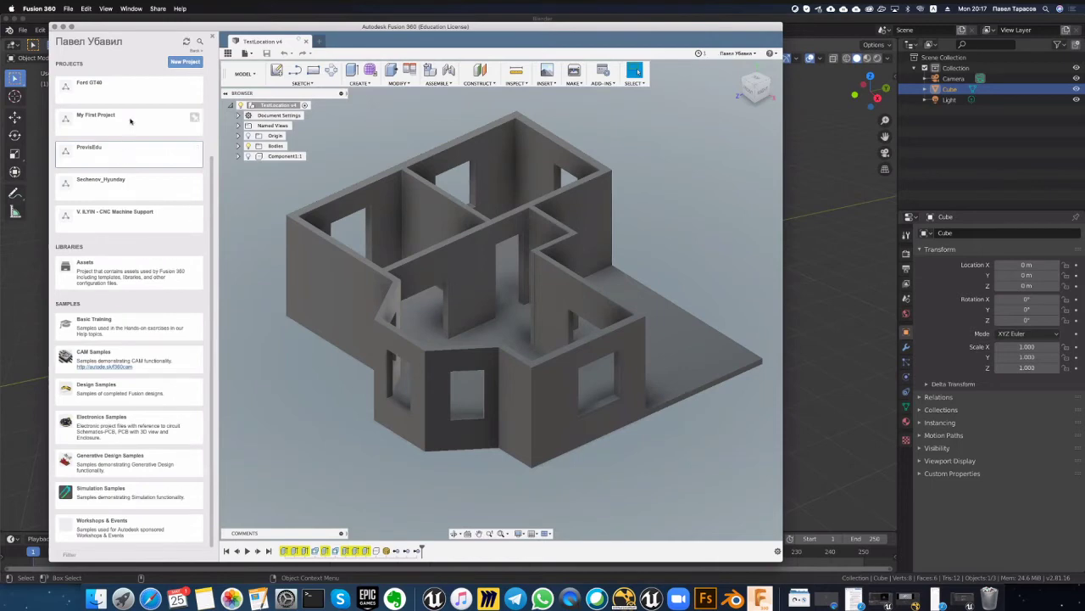
click(122, 182)
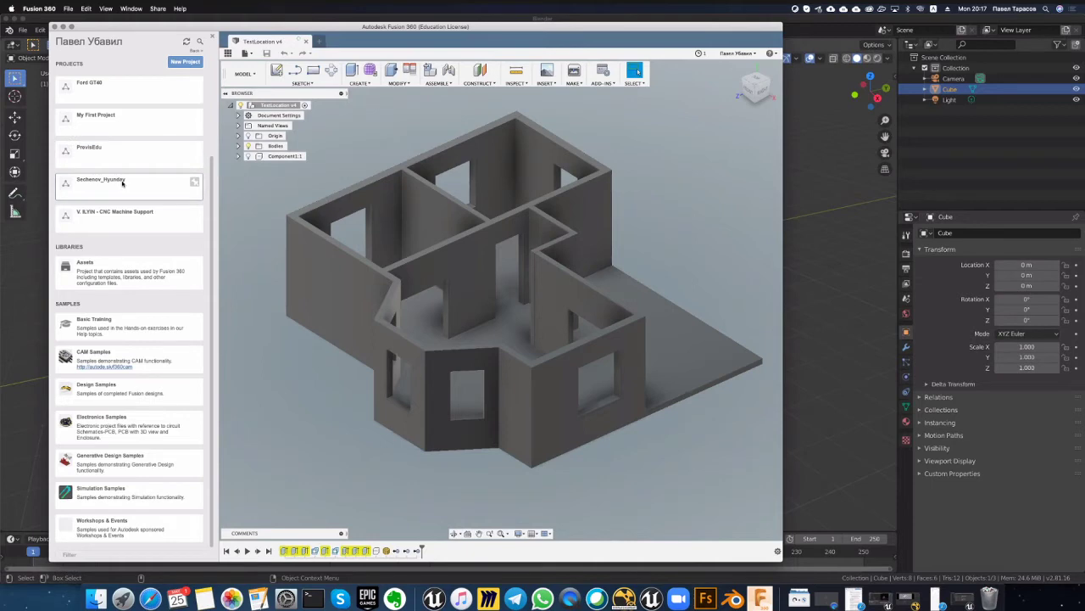
click(122, 183)
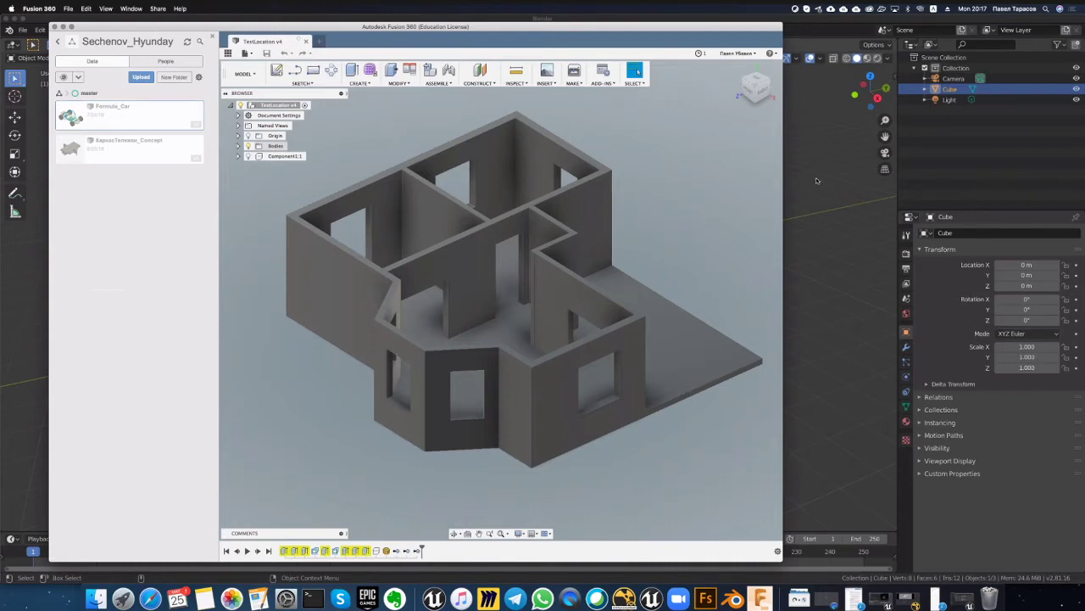
mouse_move(637, 274)
Step: Switch back to Blender and put the default cube into Edit Mode
key(super+Tab)
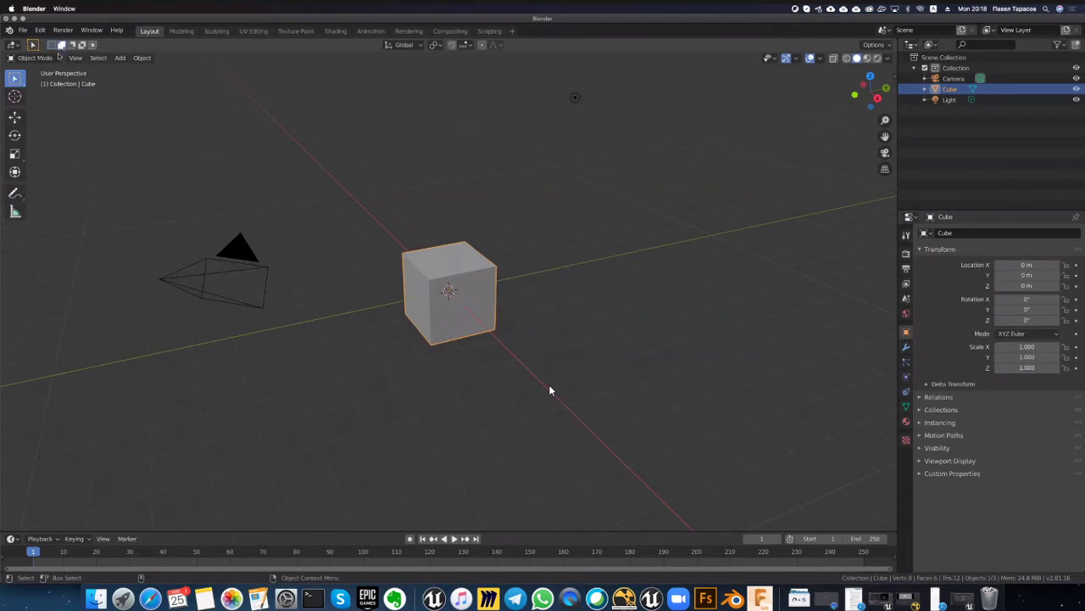
click(56, 58)
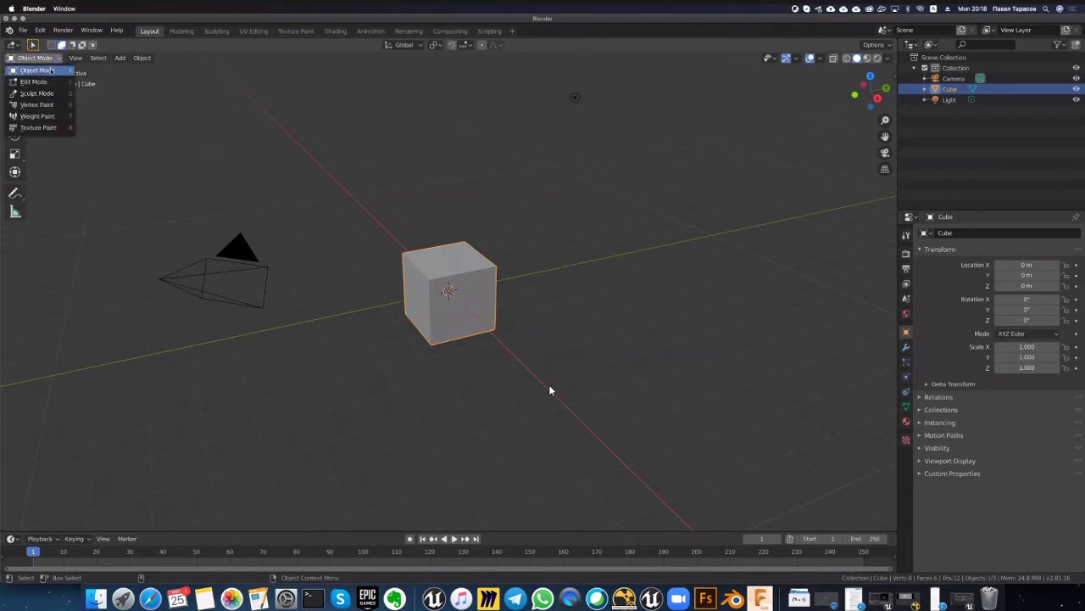
click(50, 81)
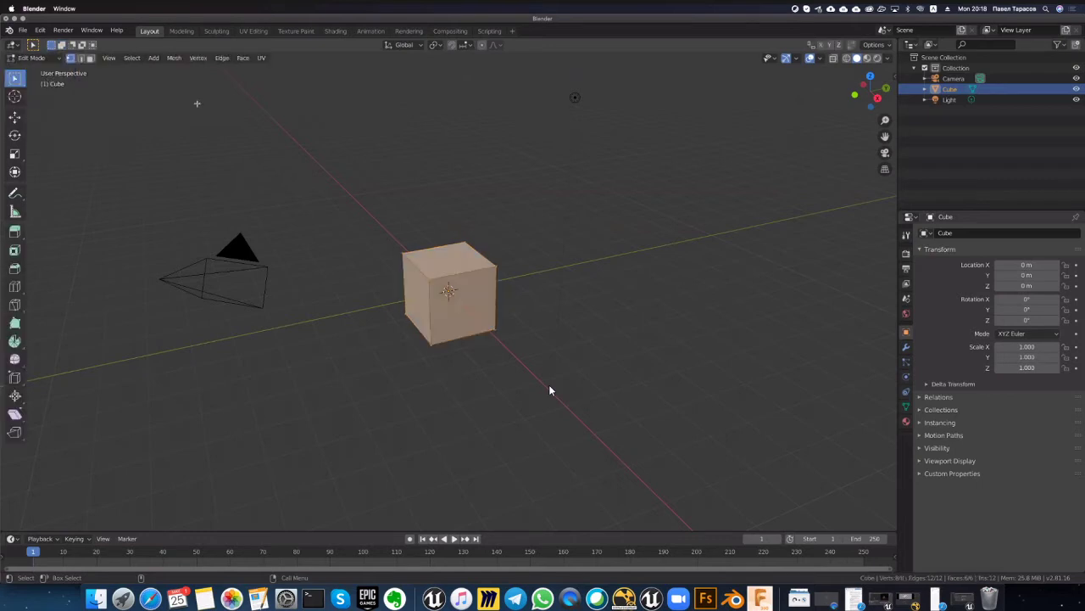
Step: Raise the cube's upper corner vertex nearest the camera object along Z, and pull it outward along Y
click(400, 253)
key(w)
key(g)
key(z)
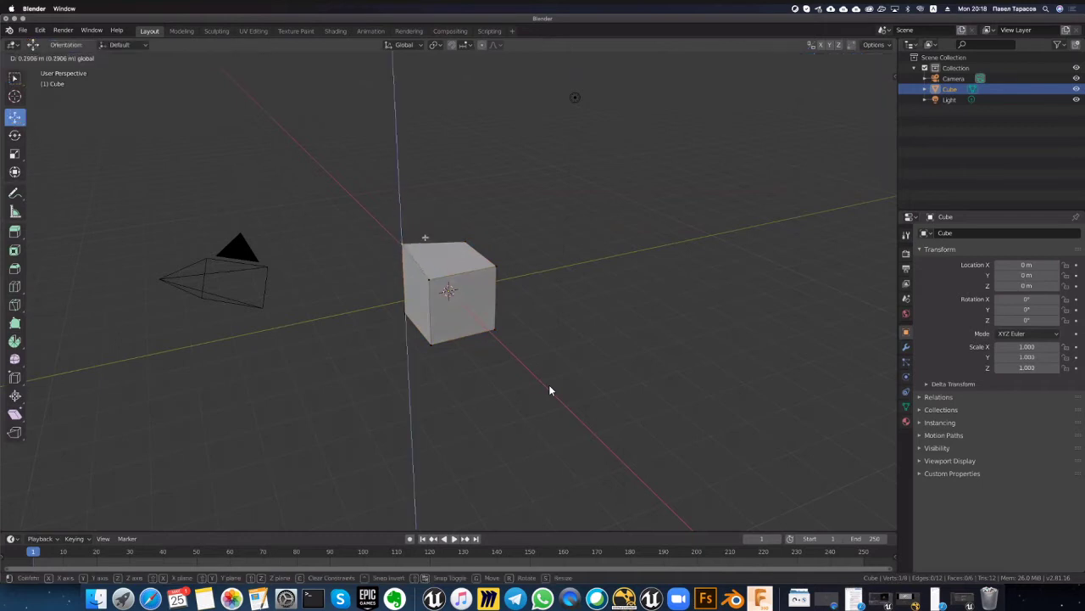
key(Return)
key(g)
key(y)
key(Return)
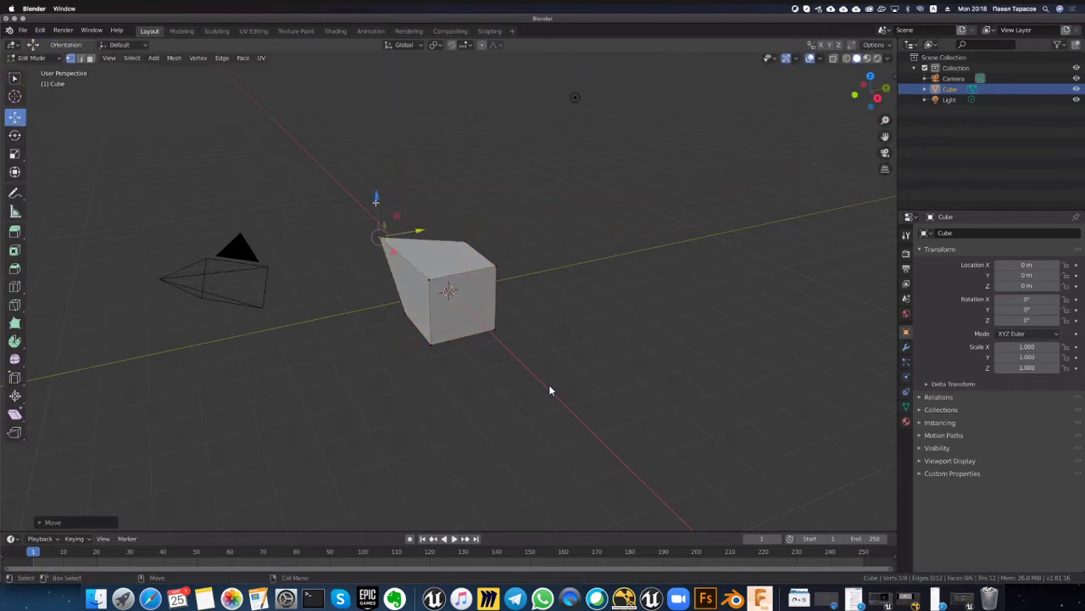
Step: Lower the same corner vertex along Z and move it back along Y towards the cube
key(g)
key(z)
key(Return)
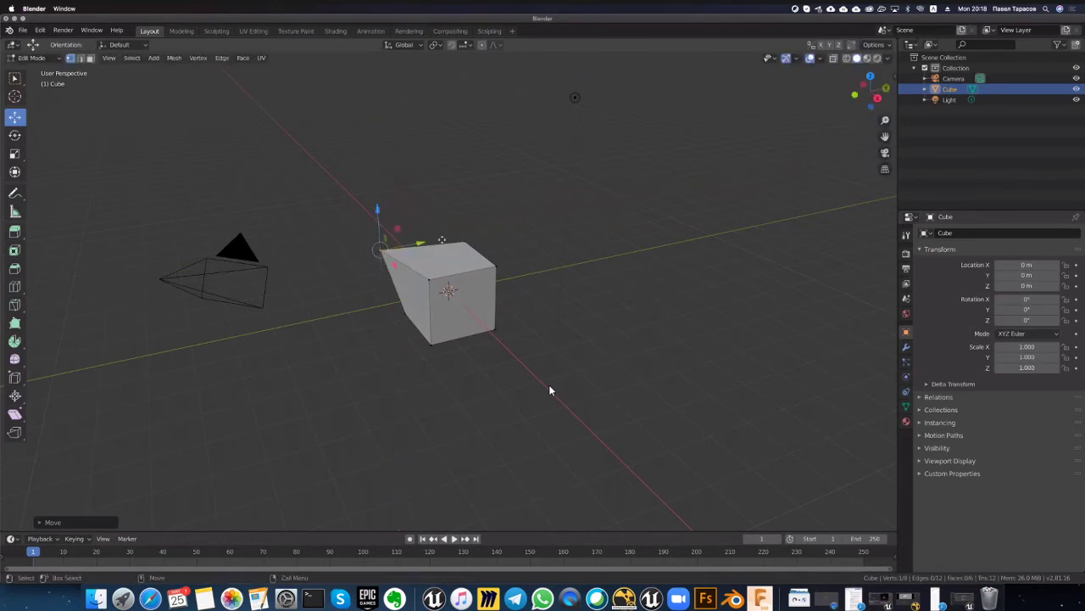
key(g)
key(y)
key(Return)
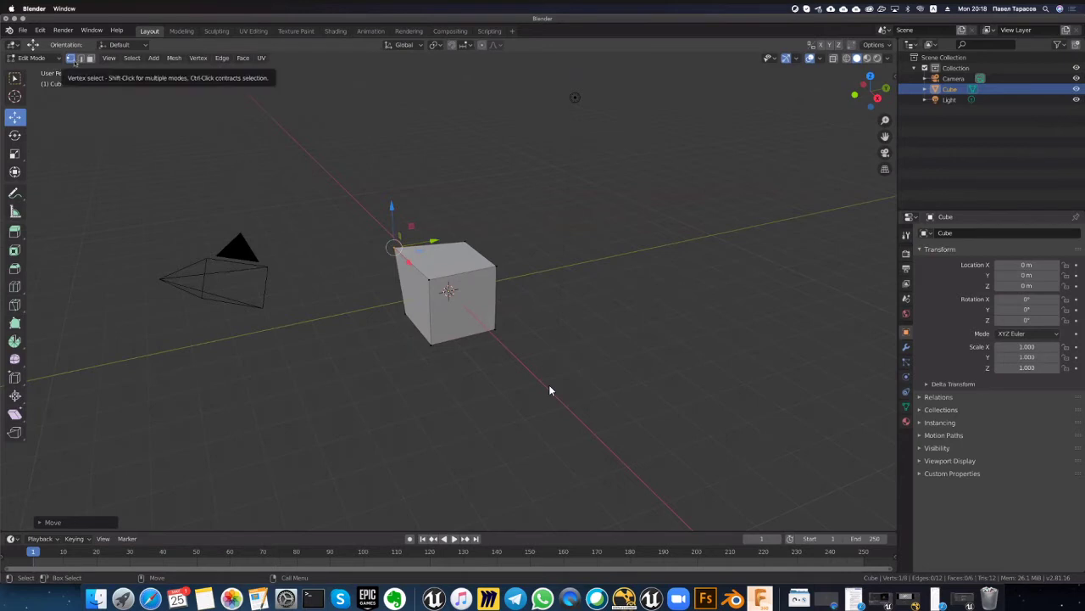
key(g)
key(y)
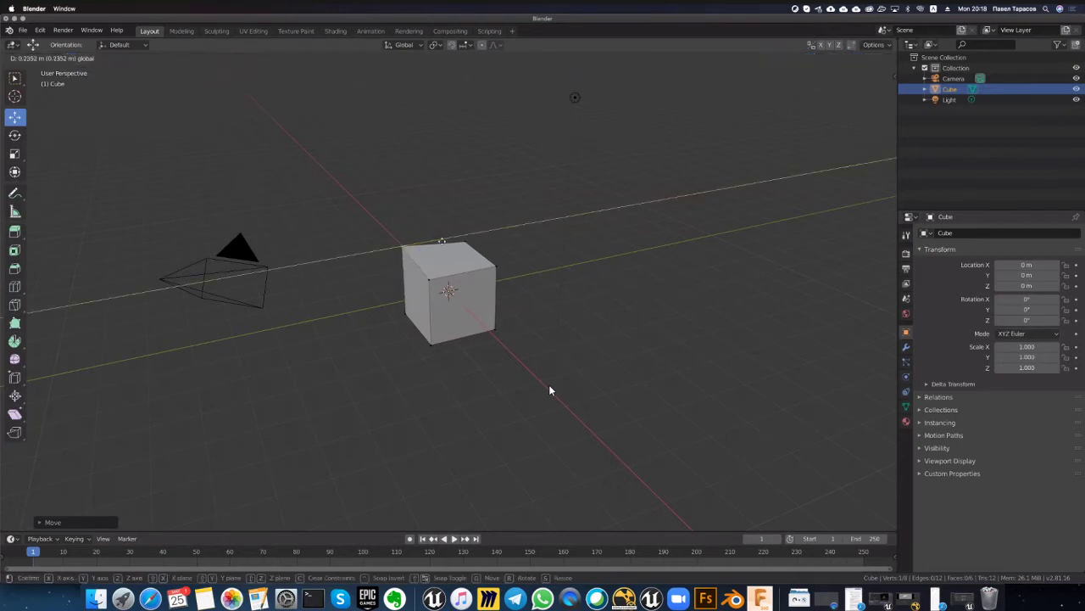
key(Escape)
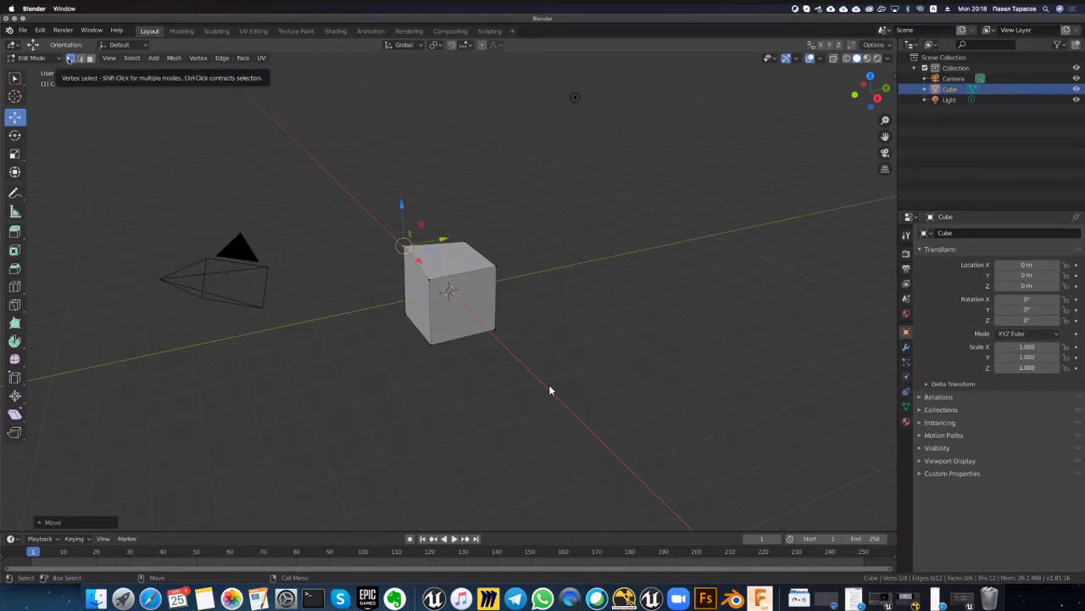
Step: Change to face selection and pull the cube's front face outward along the X axis
key(2)
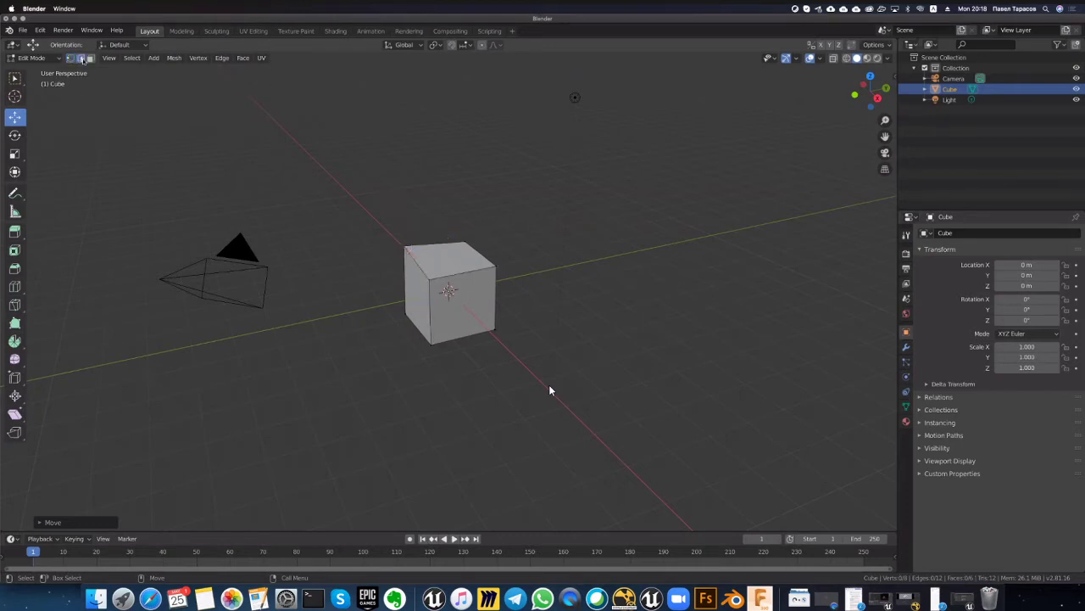
key(3)
click(477, 305)
drag(490, 328, 507, 348)
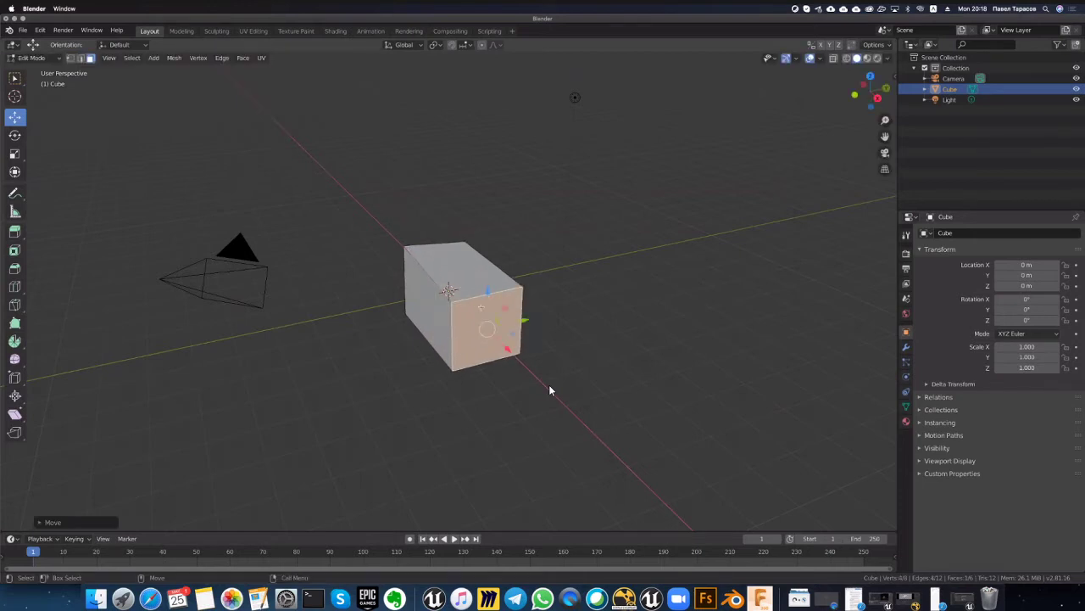
Step: Reposition the selected front face to skew the block sideways towards the camera object
key(ctrl+z)
key(g)
key(x)
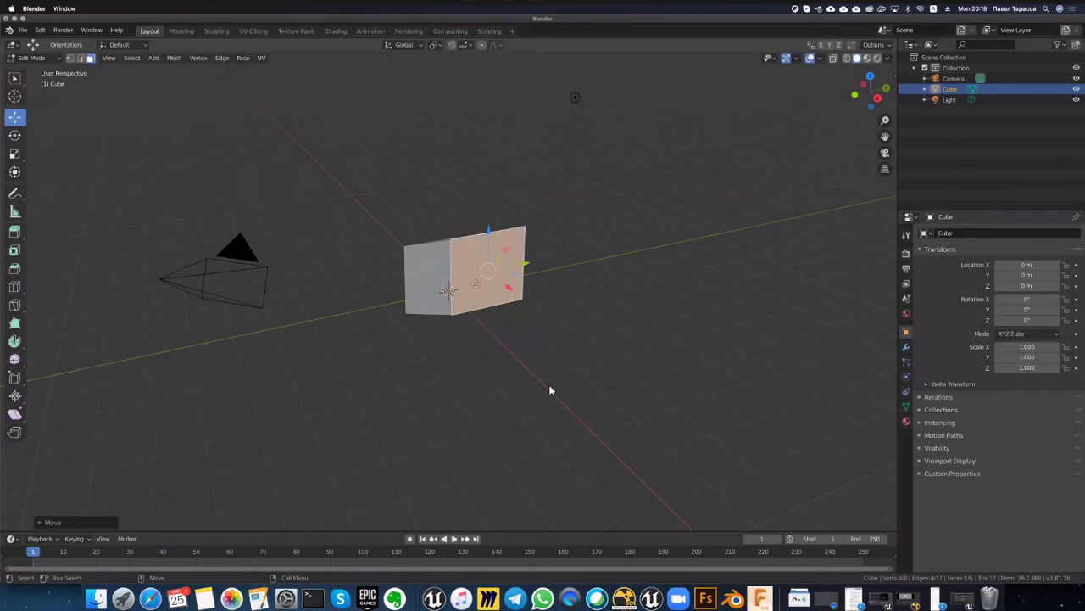
click(550, 390)
key(ctrl+z)
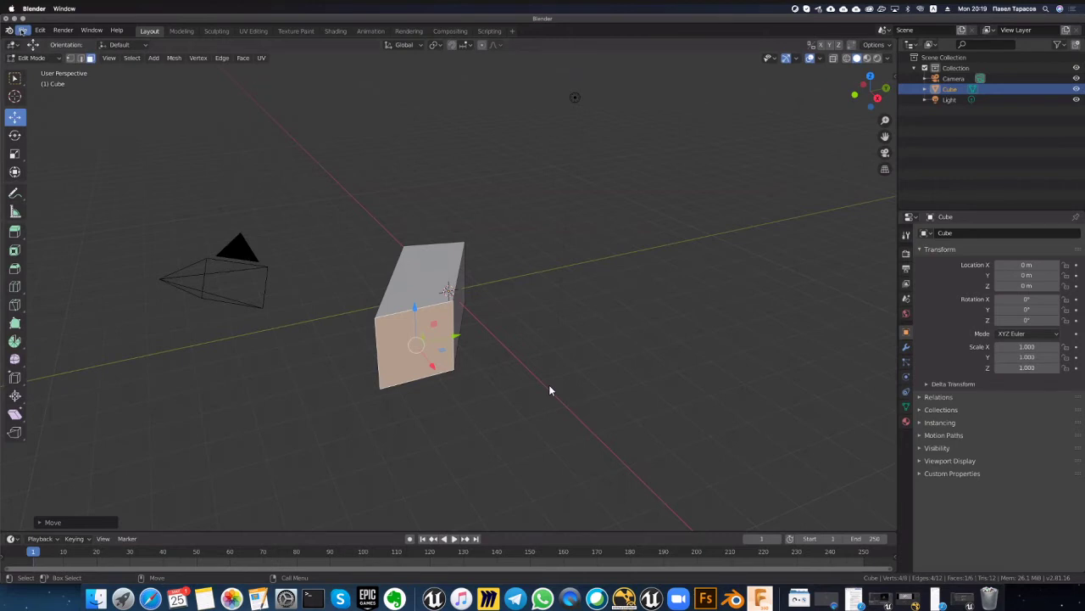
Step: Examine the file formats Blender can import, including FBX, and leave without importing a file
click(22, 32)
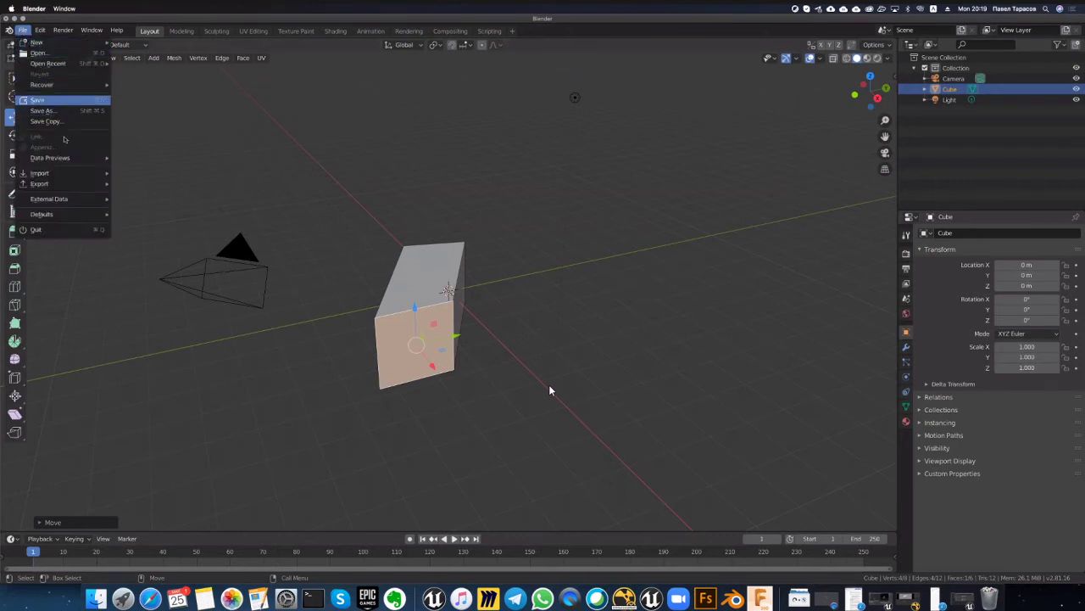
mouse_move(93, 175)
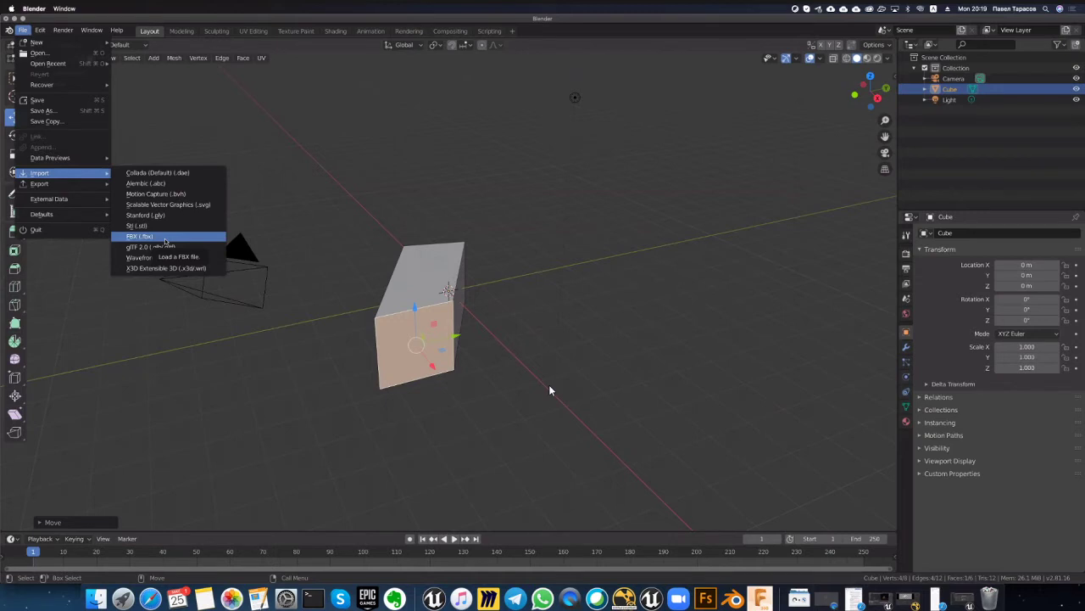
key(Escape)
key(Escape)
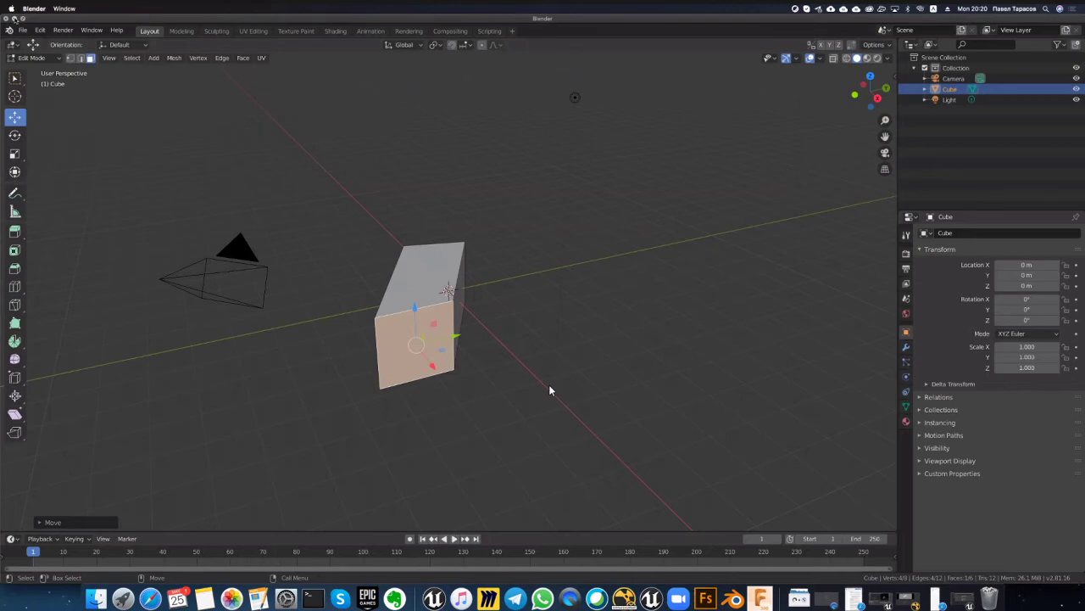
Step: Minimize Blender, switch to the Formula_Car design in Fusion 360, and start and cancel the Press Pull command
key(super+m)
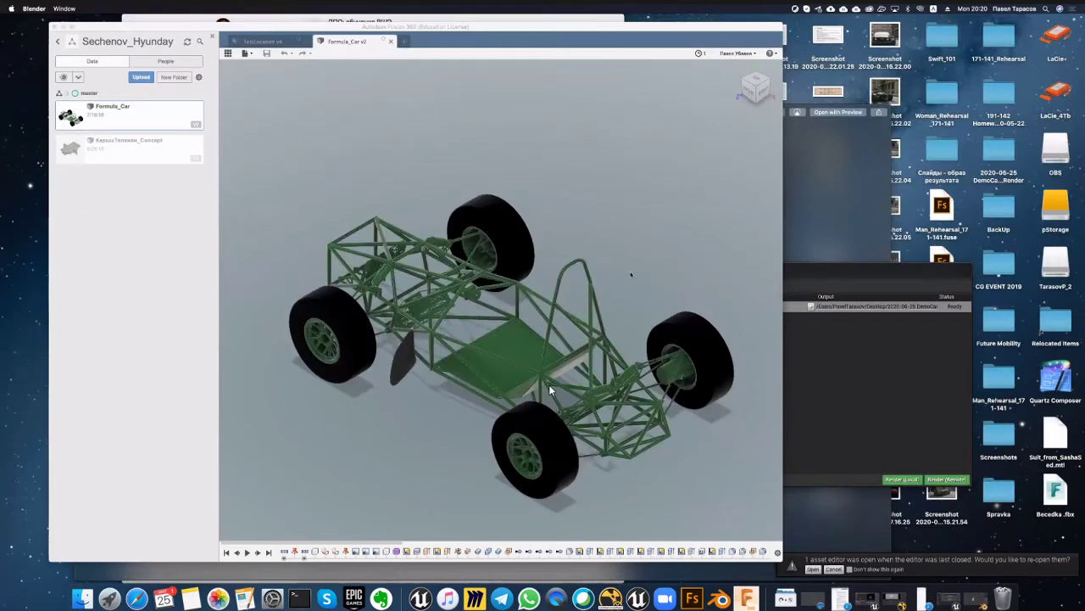
click(450, 423)
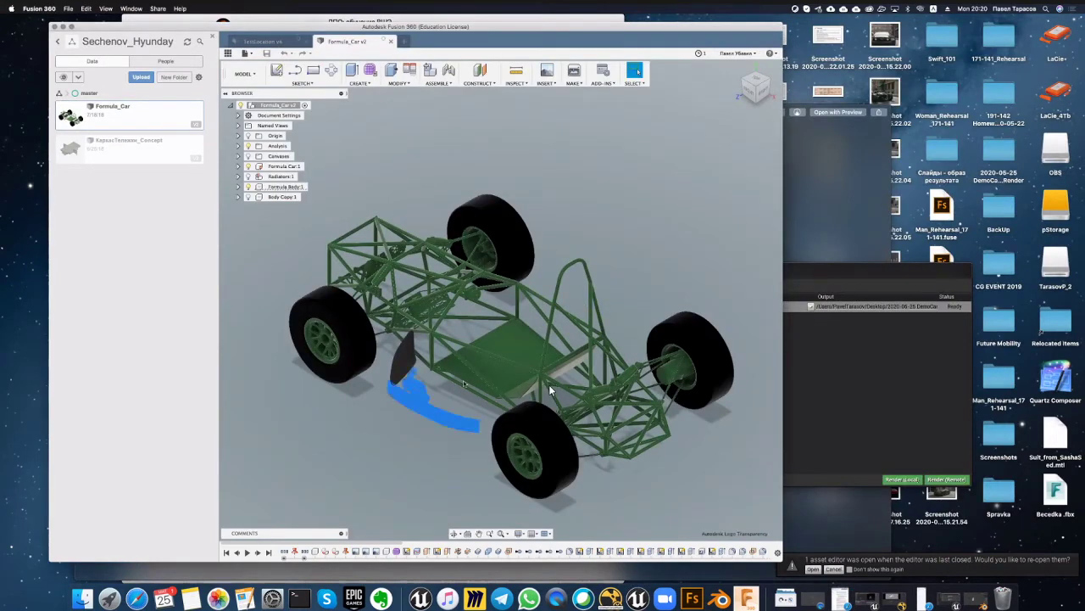
key(q)
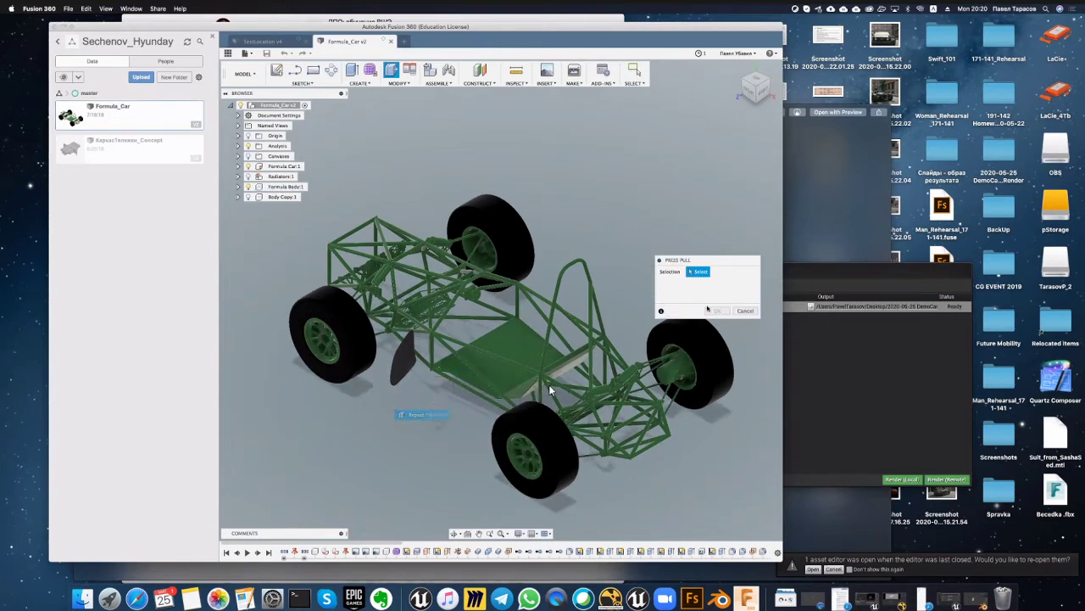
key(Escape)
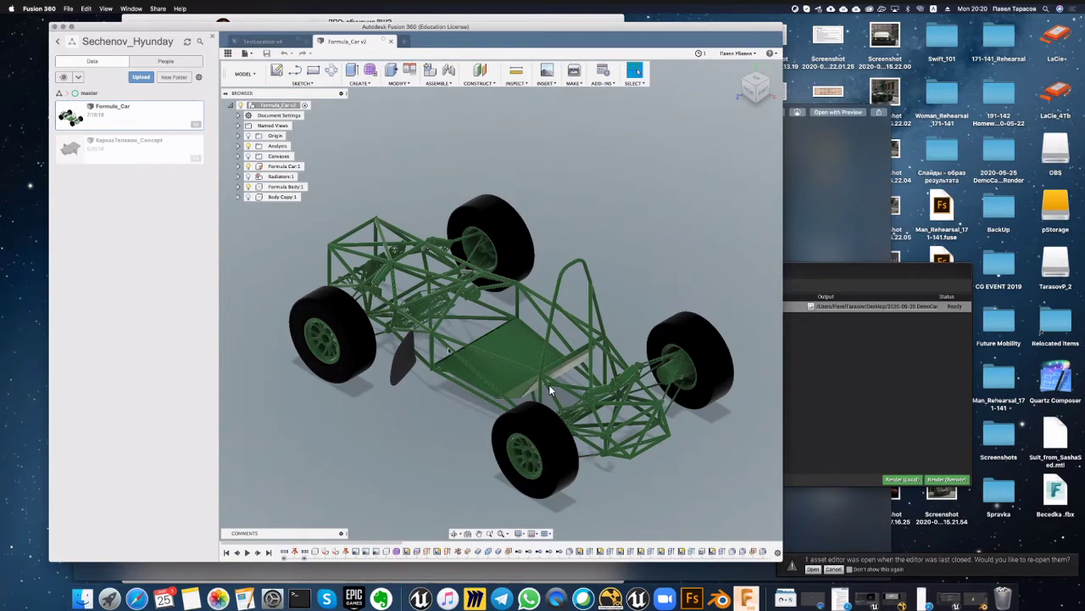
Step: Examine the Formula_Car model from the opposite end and inspect its tubular frame and suspension up close
shift+middle_drag(548, 385, 549, 390)
shift+middle_drag(550, 390, 549, 390)
scroll(549, 390, up, 10)
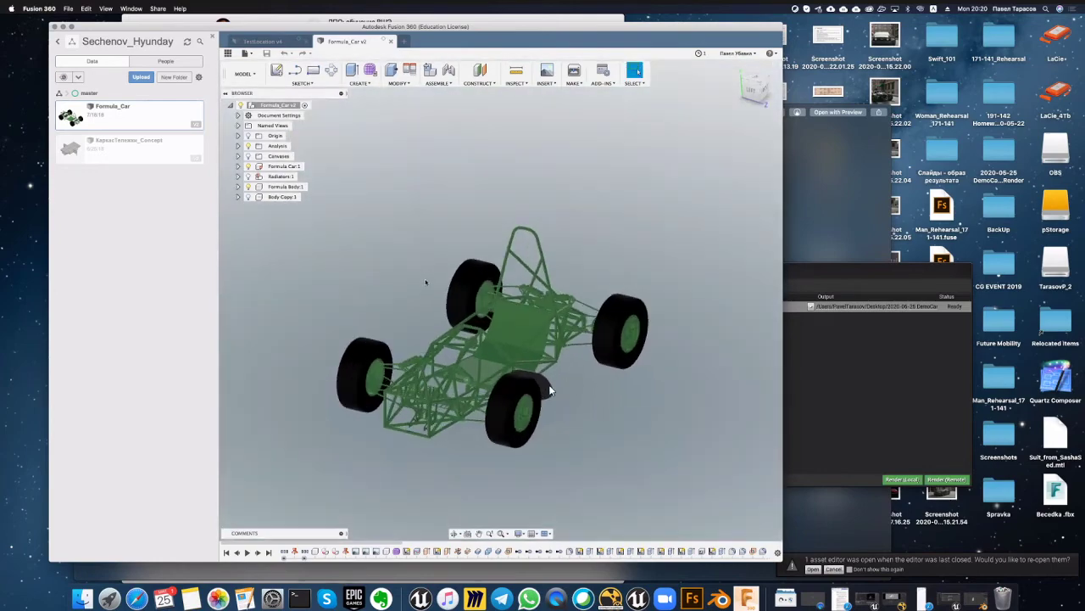
scroll(550, 390, up, 5)
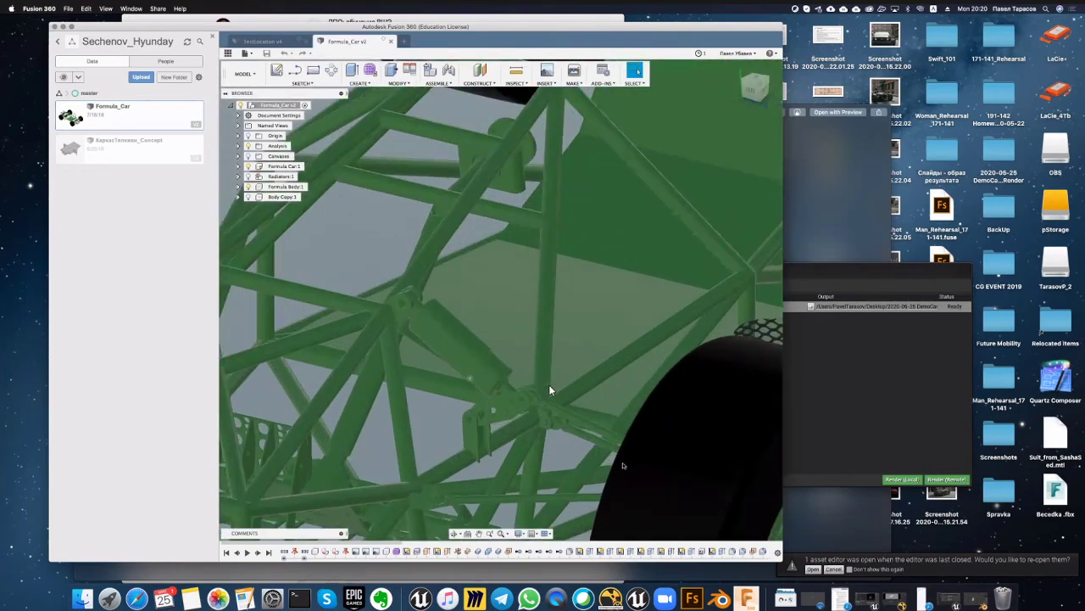
Step: Inspect the Formula_Car's shock absorber and suspension linkage up close, then examine the whole car and its wheels from the left side
scroll(549, 390, up, 10)
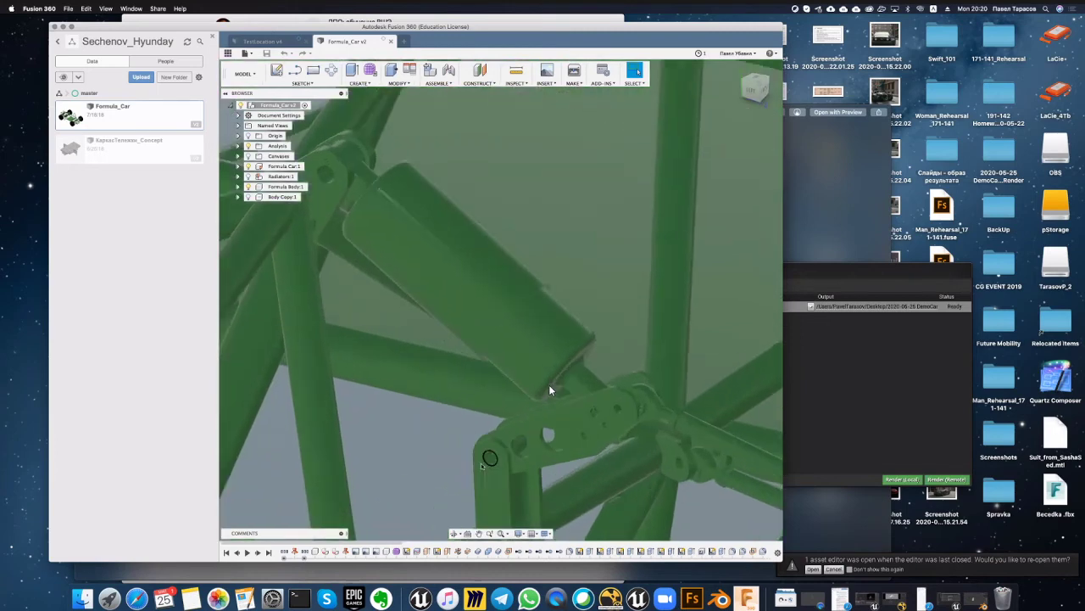
scroll(550, 390, down, 10)
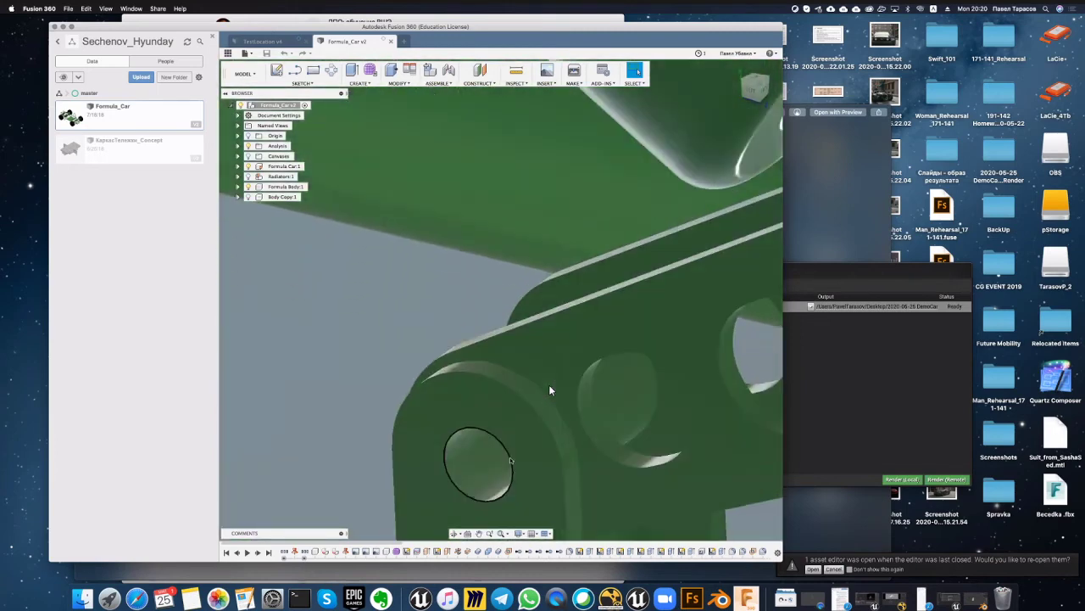
scroll(550, 390, down, 10)
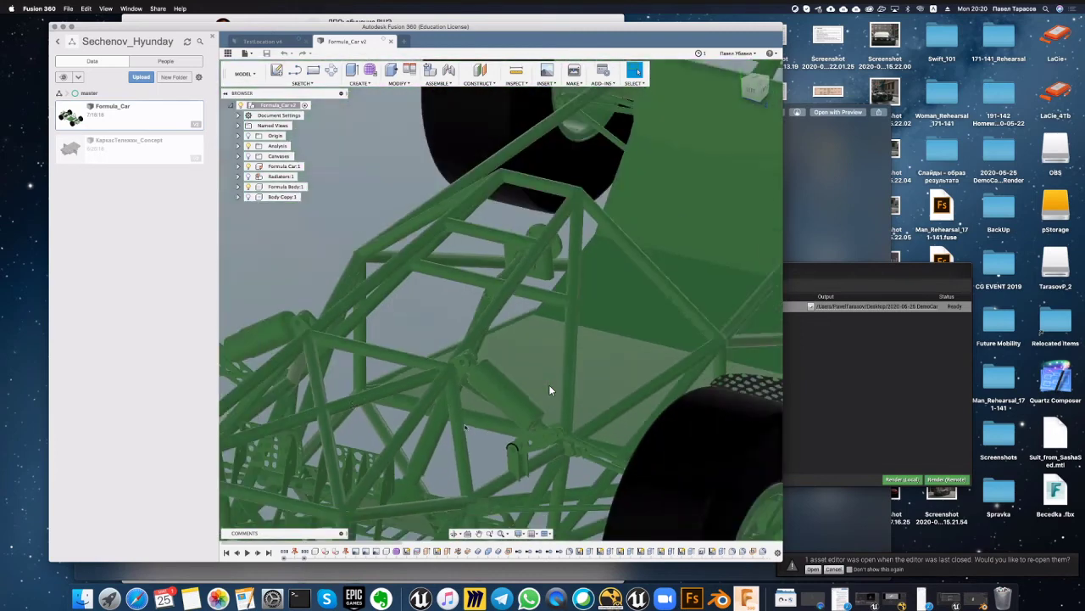
scroll(549, 390, down, 10)
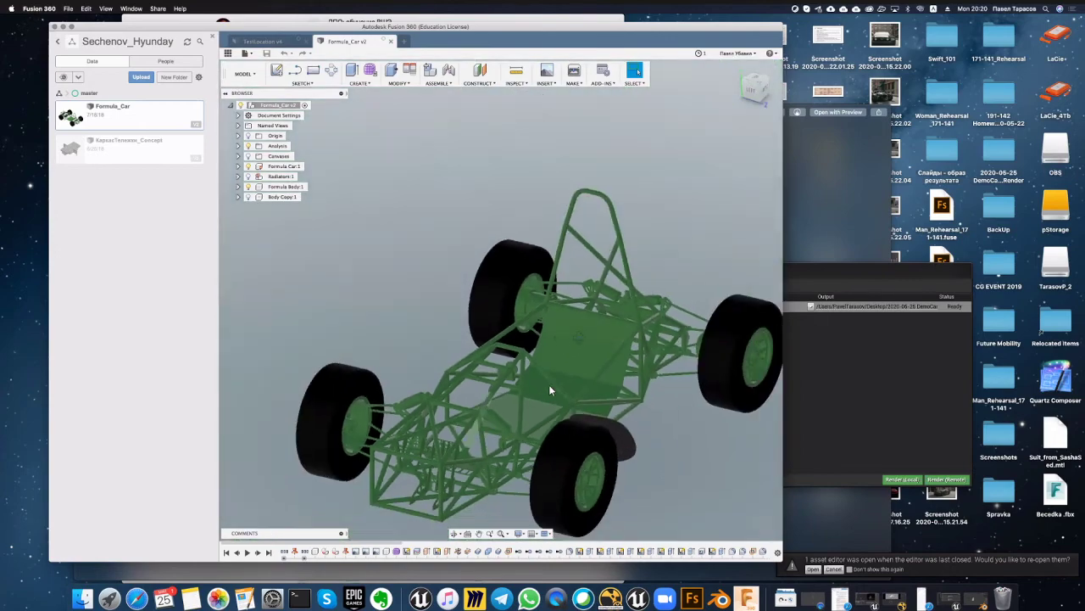
shift+middle_drag(549, 390, 550, 390)
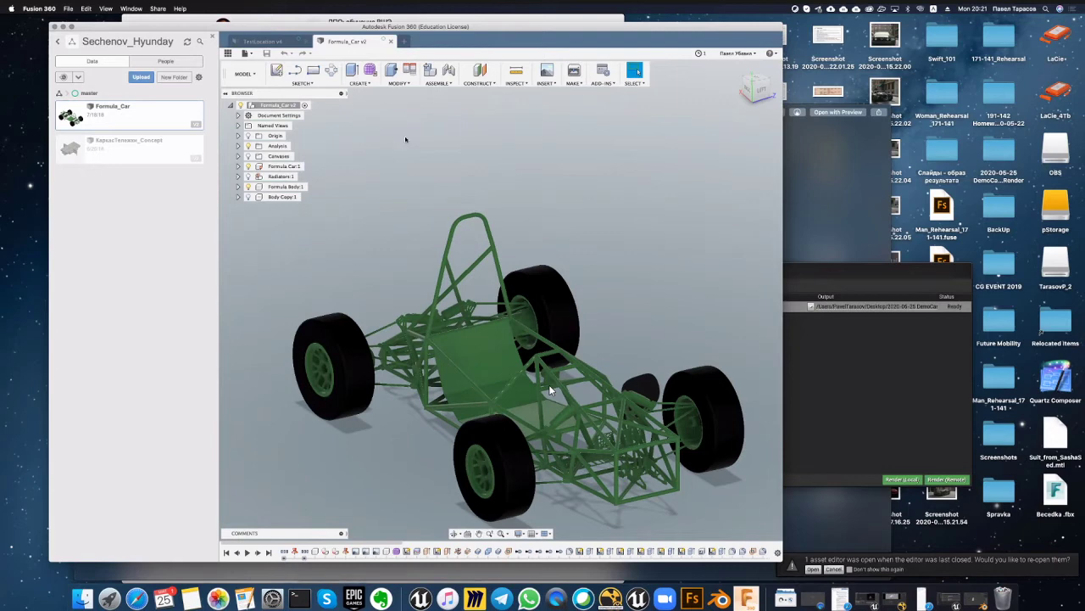
scroll(704, 419, down, 3)
scroll(704, 420, up, 10)
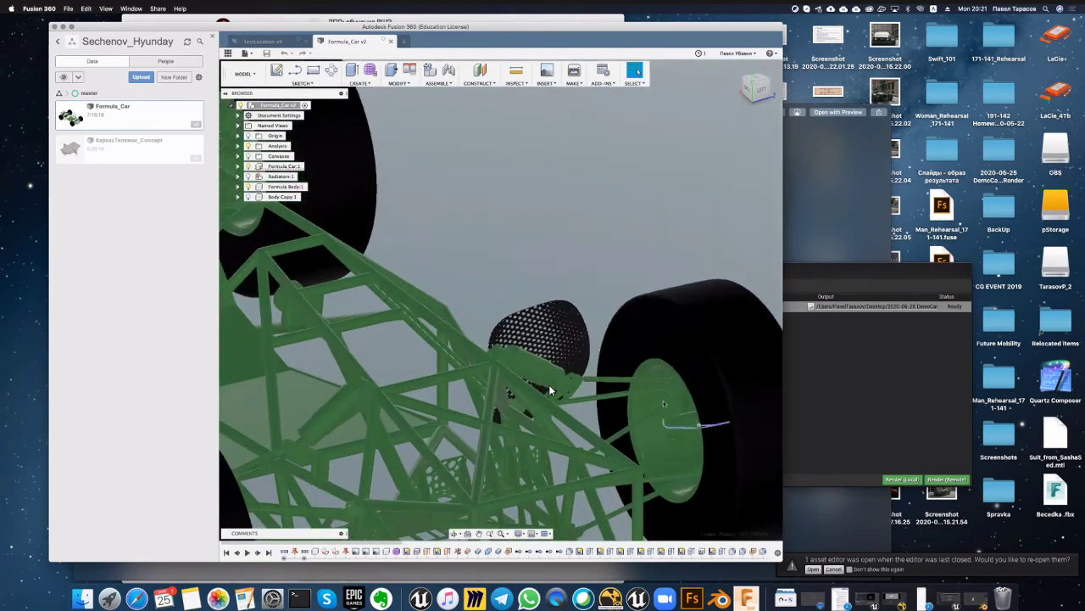
Step: Minimize Fusion 360, switch to the Miro board, and open the Adobe Fuse (Beta) link in the character creation row
click(64, 27)
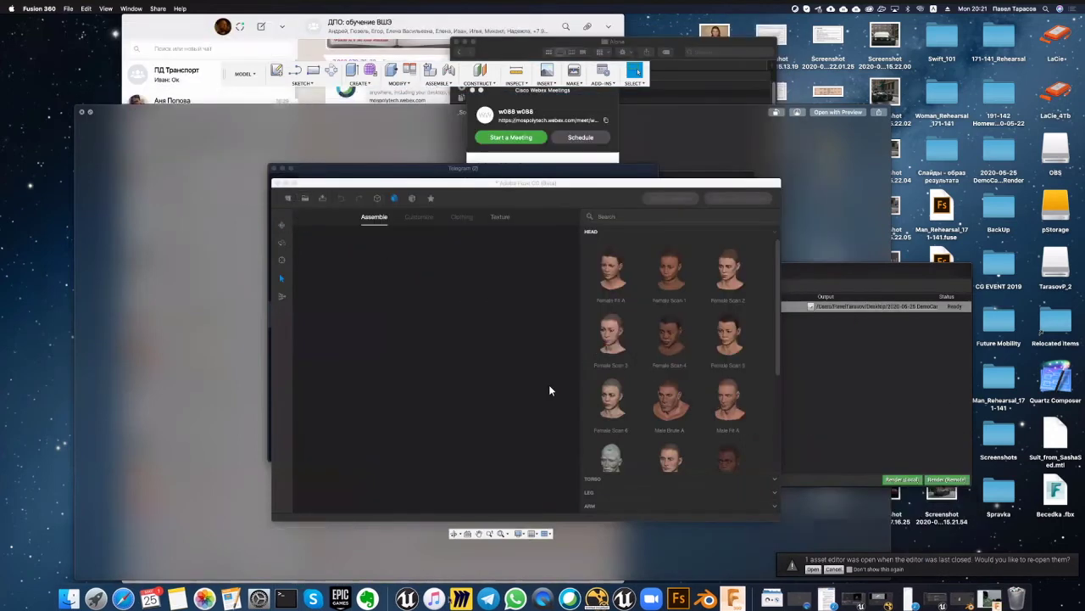
click(461, 598)
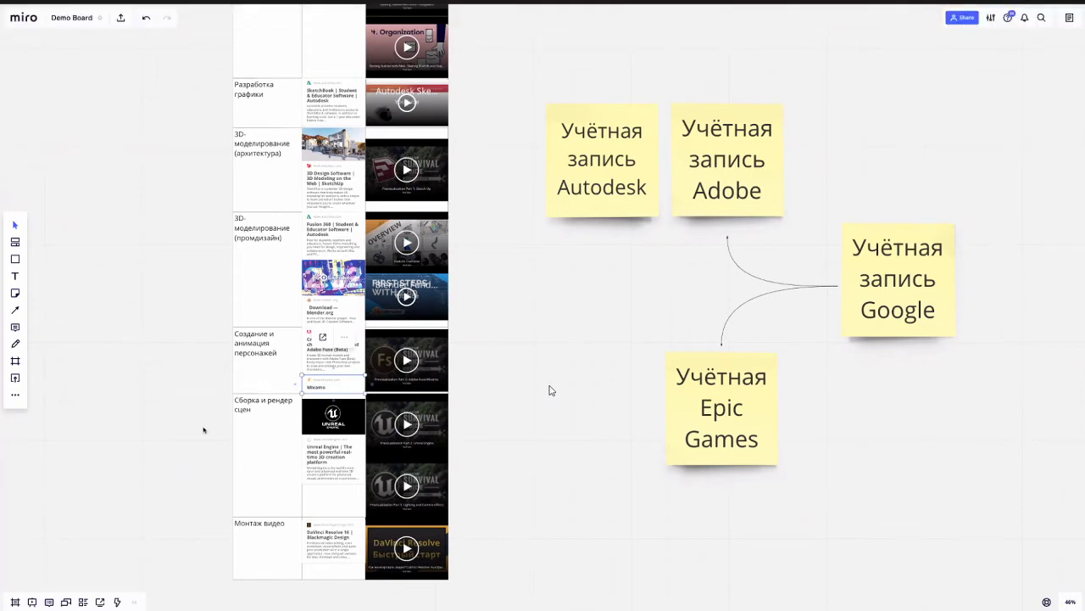
click(496, 391)
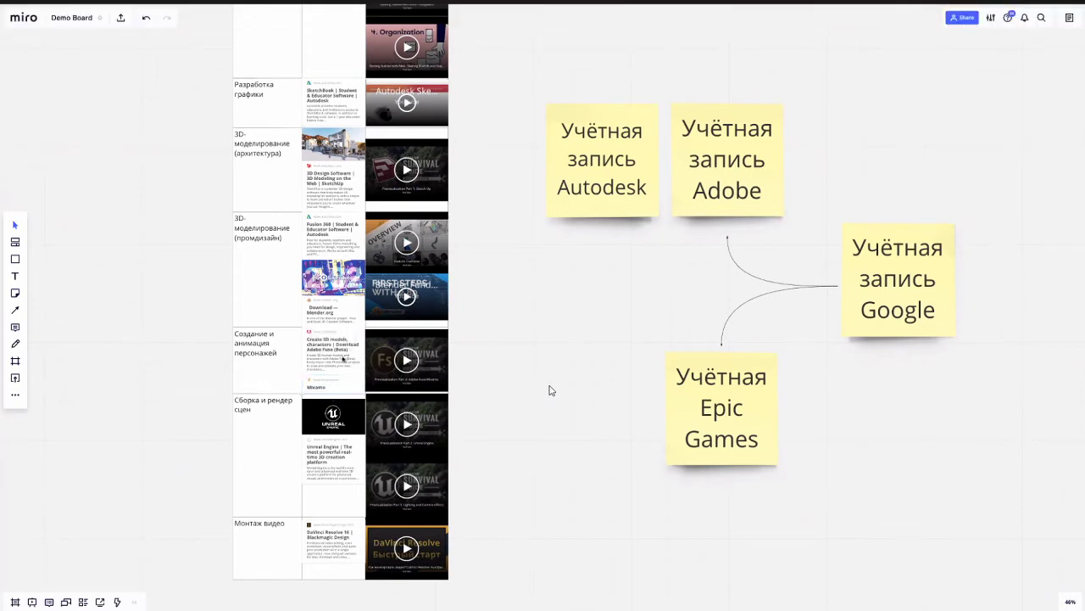
mouse_move(344, 360)
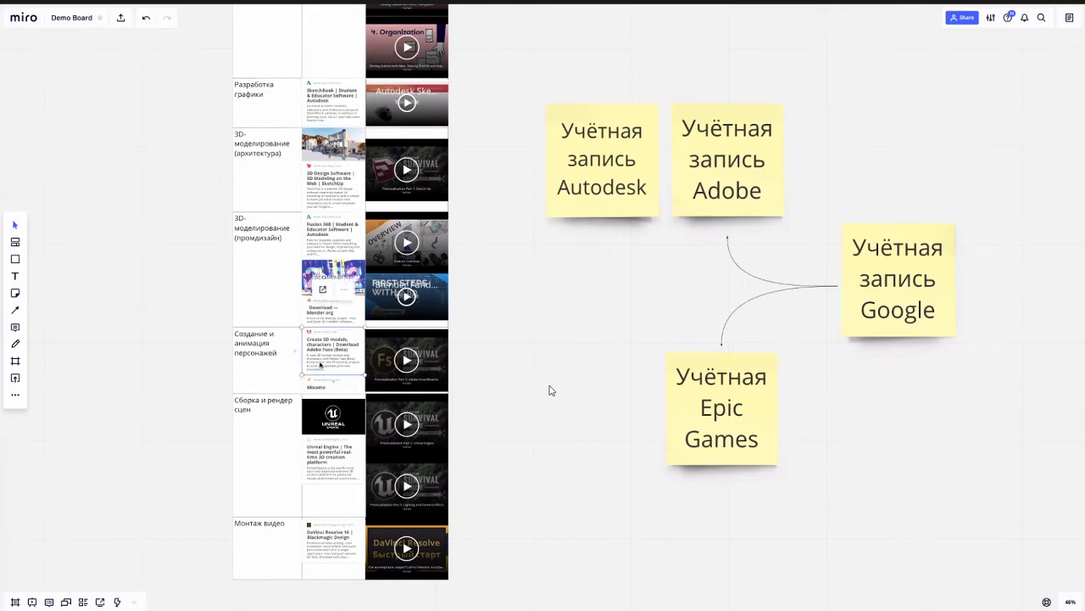
click(322, 290)
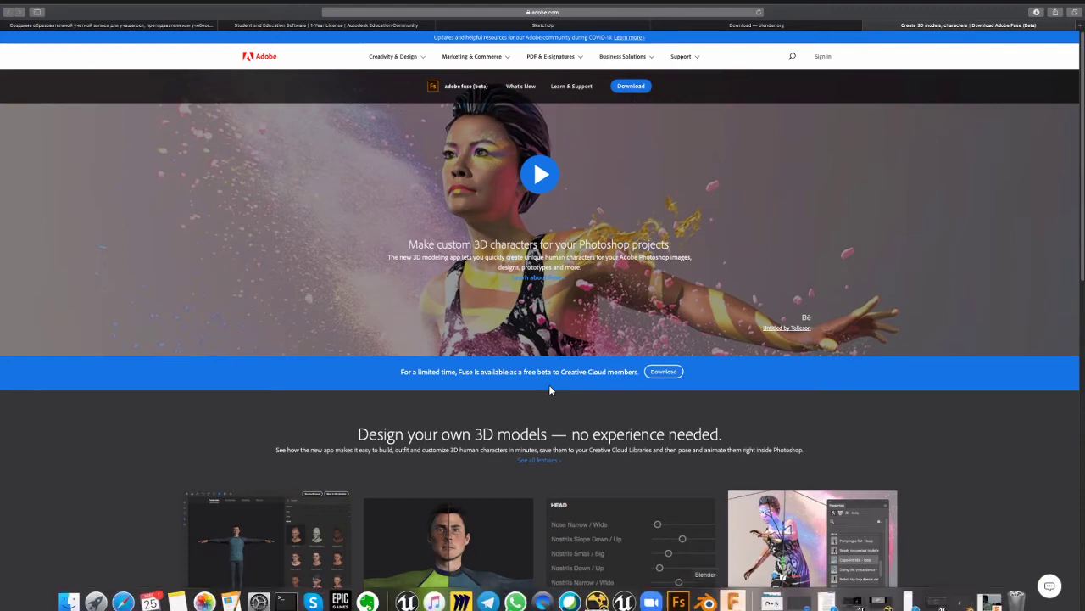
Step: Switch to Adobe Fuse in full screen and assemble a character from the Male Scan 1 head and torso, Male Fit A legs and arms
click(679, 599)
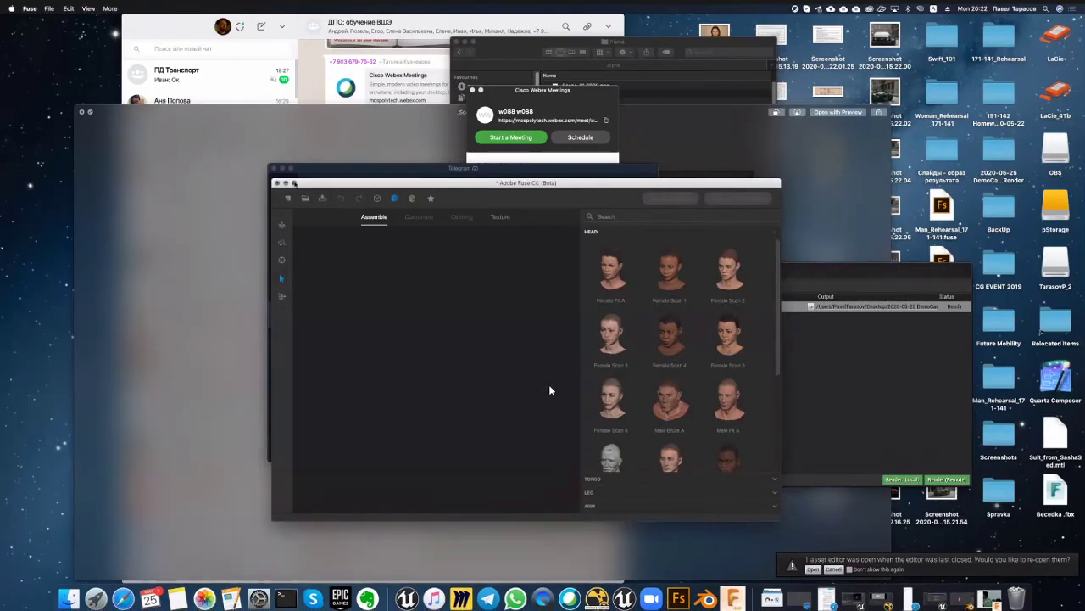
double_click(295, 184)
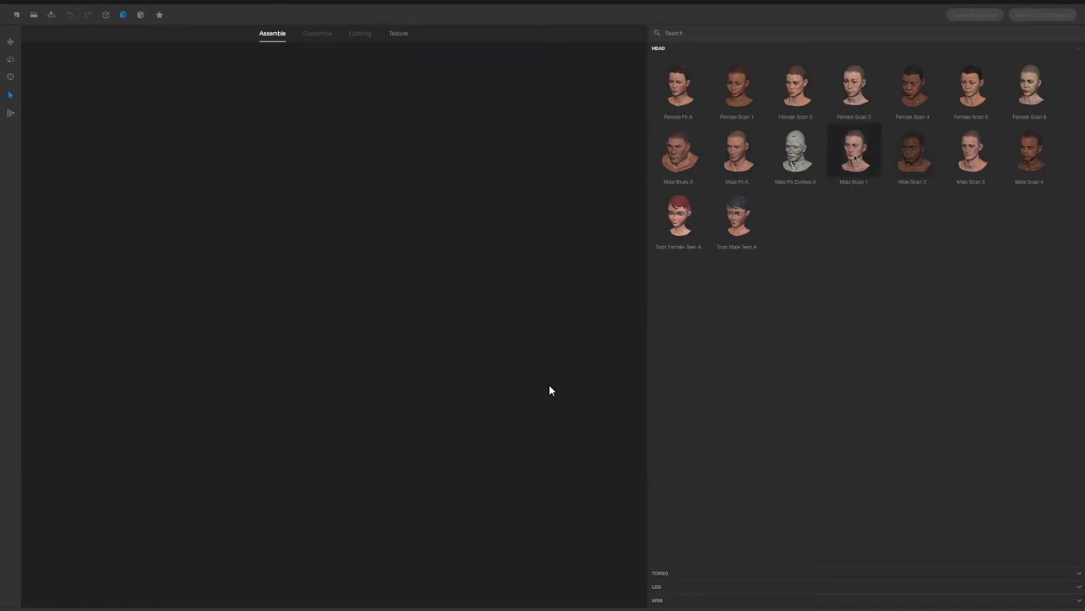
click(842, 161)
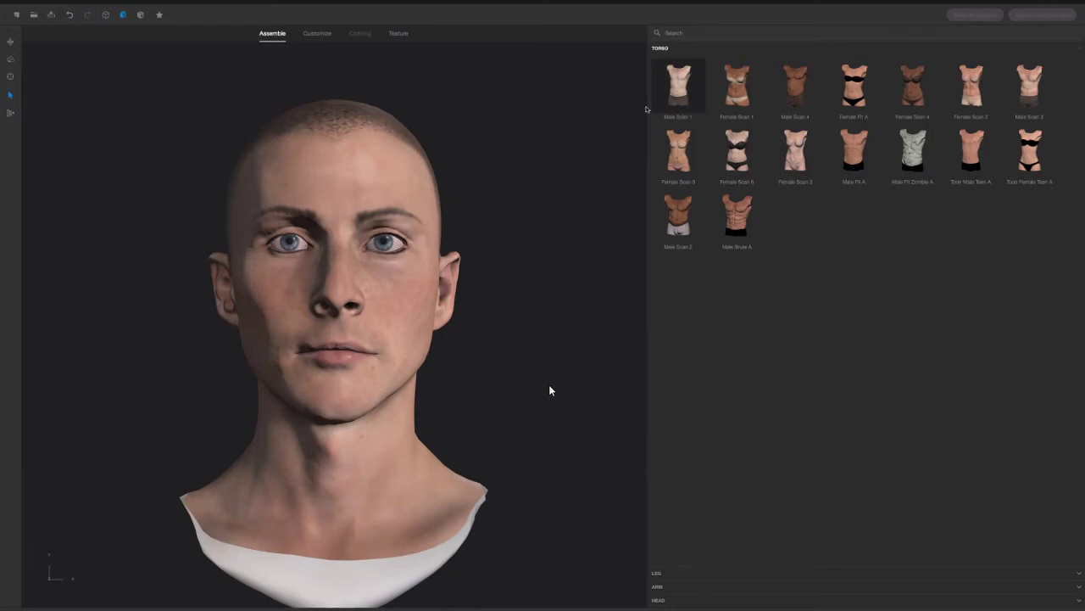
click(668, 90)
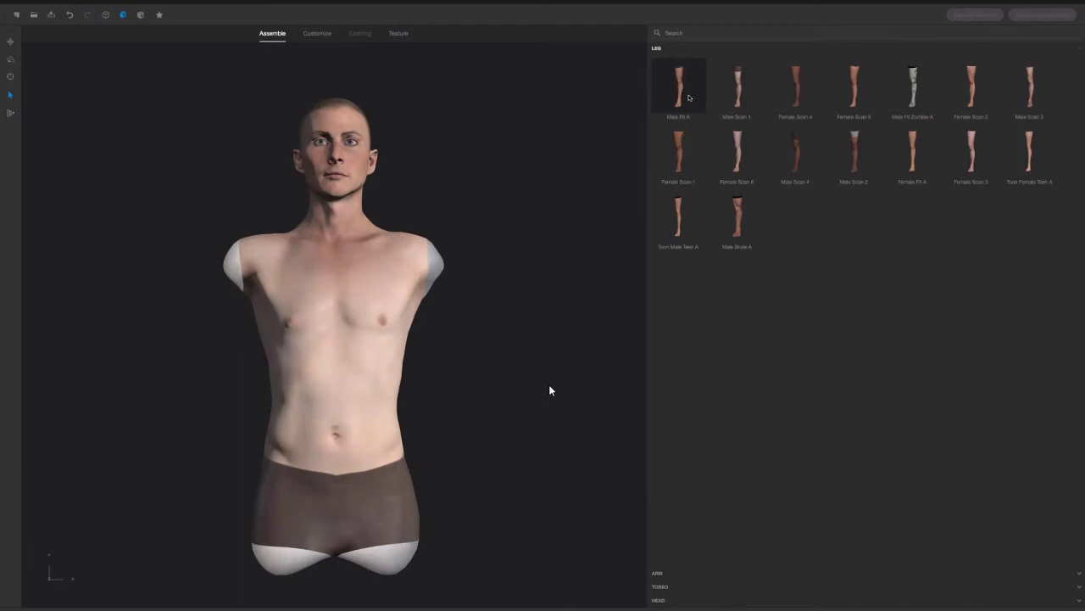
click(687, 91)
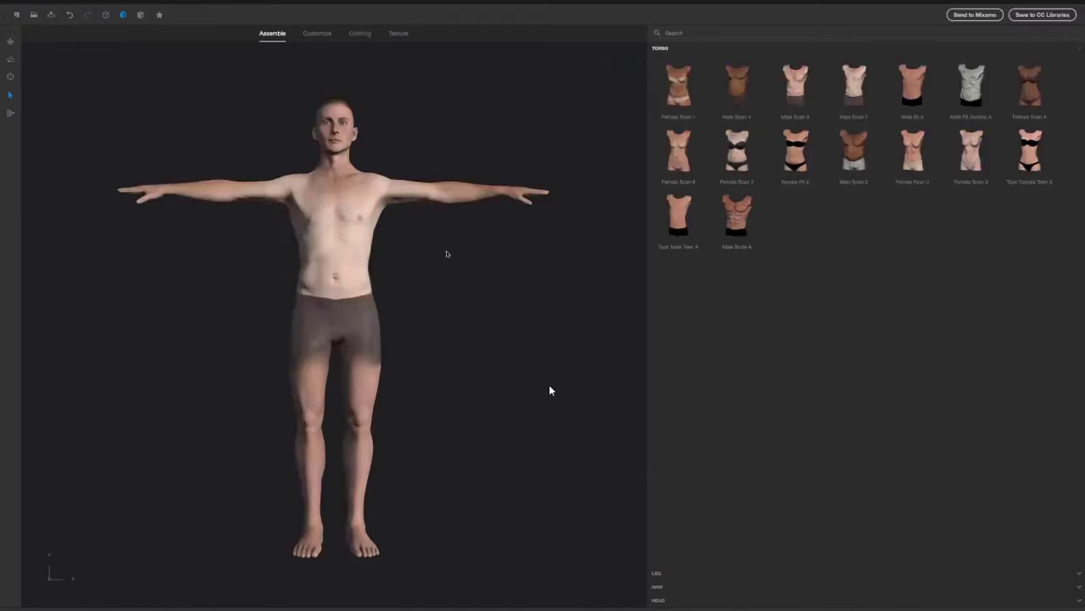
Step: Examine the assembled character from several angles, open its body customization, and select the Bicep Small / Big value while viewing an arm up close
drag(412, 264, 326, 292)
scroll(341, 209, up, 3)
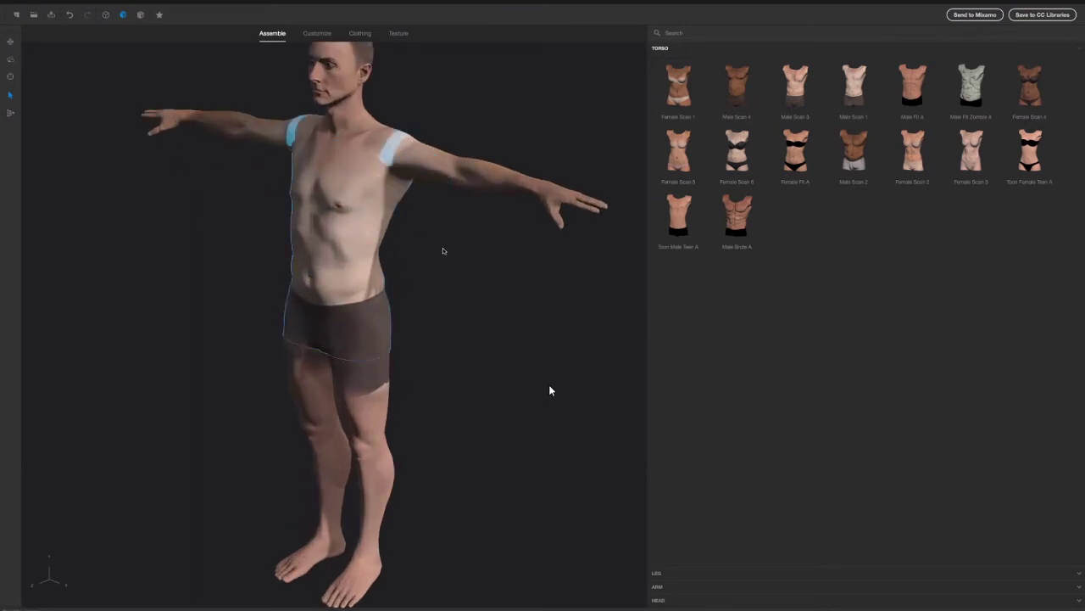
drag(442, 251, 593, 231)
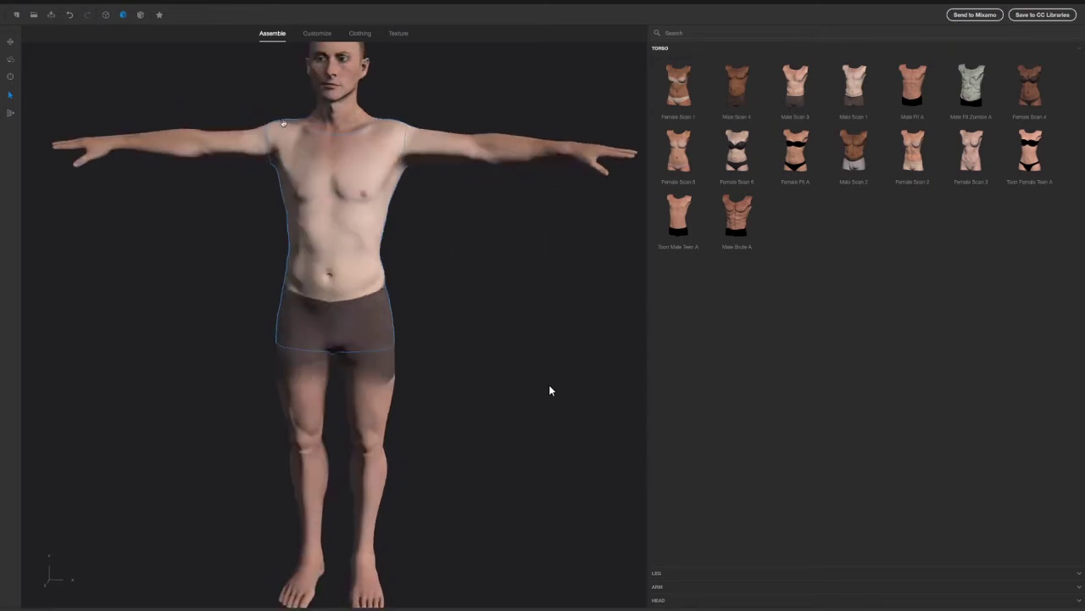
click(318, 34)
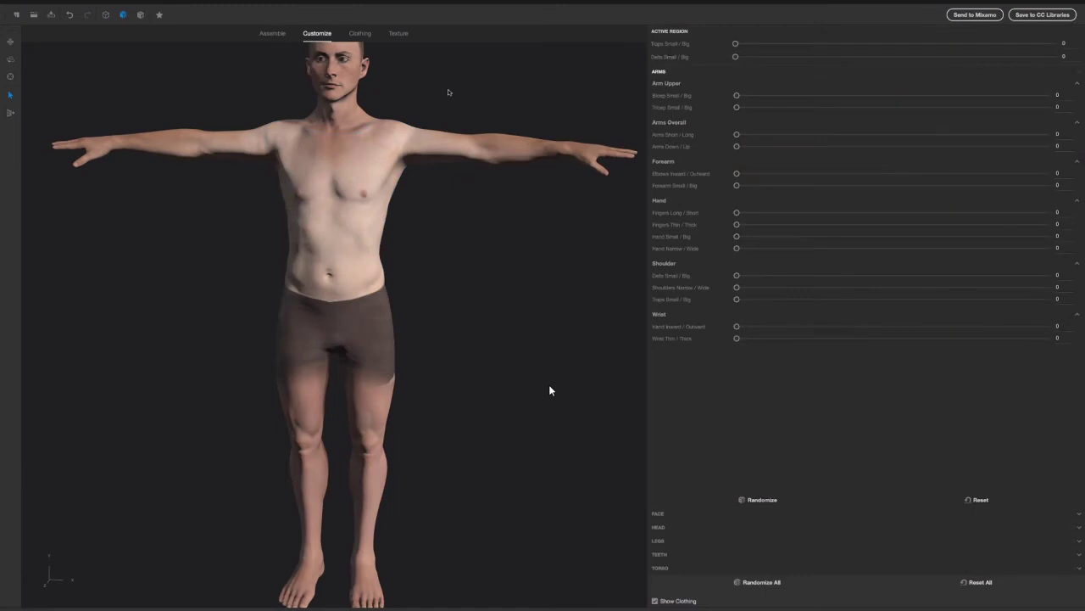
scroll(456, 209, up, 5)
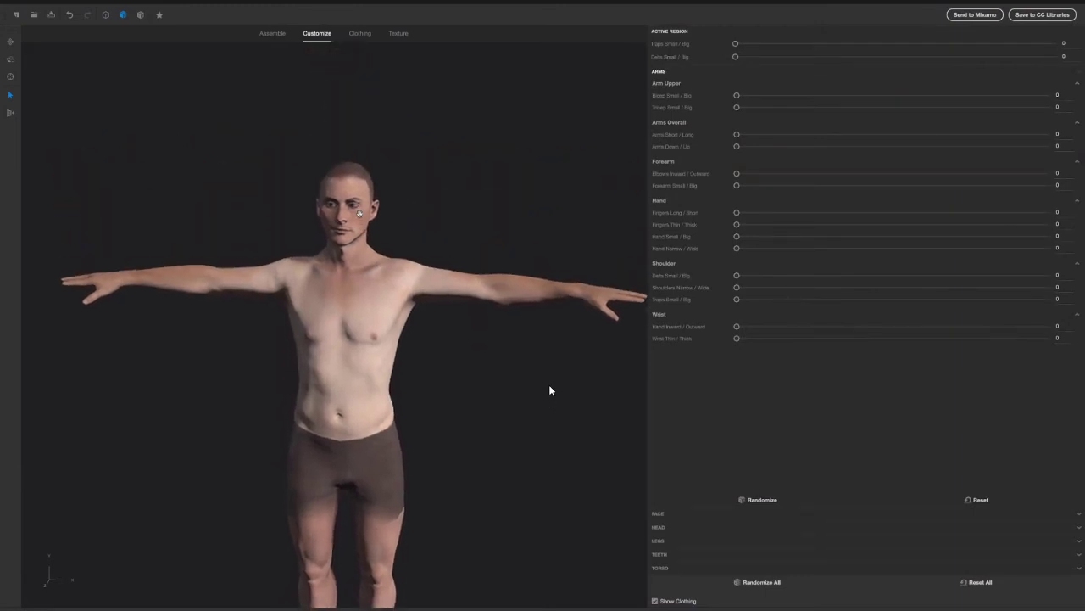
scroll(409, 235, up, 5)
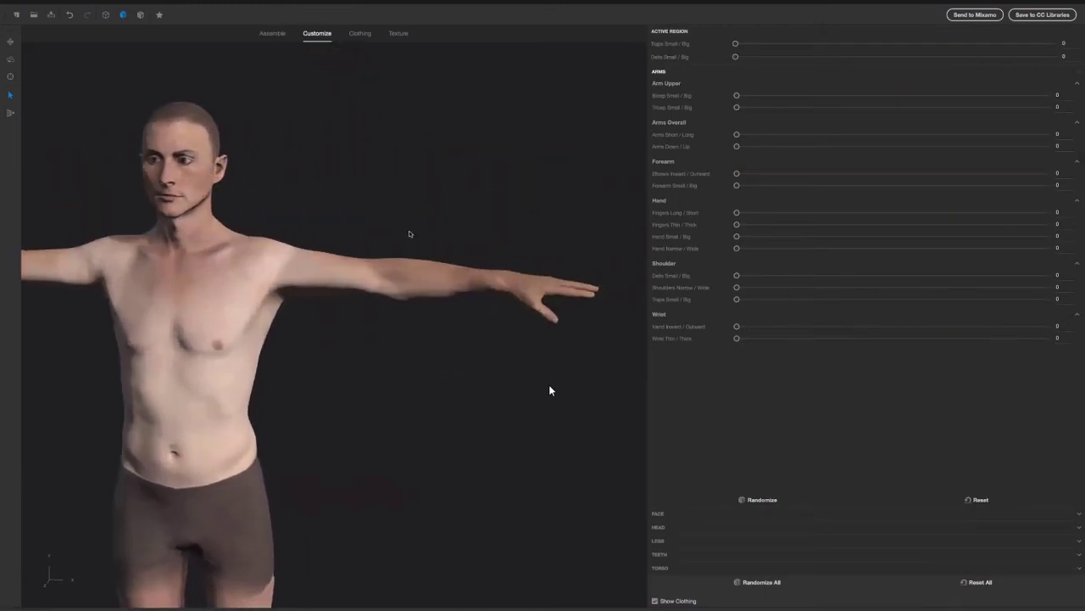
scroll(409, 246, up, 3)
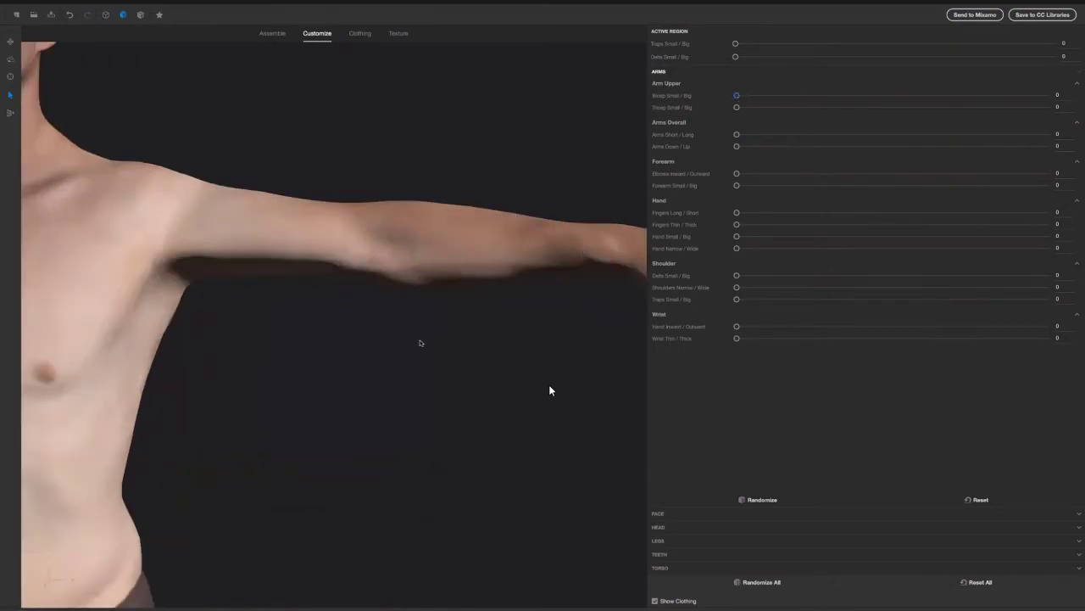
scroll(419, 327, up, 2)
scroll(419, 322, down, 3)
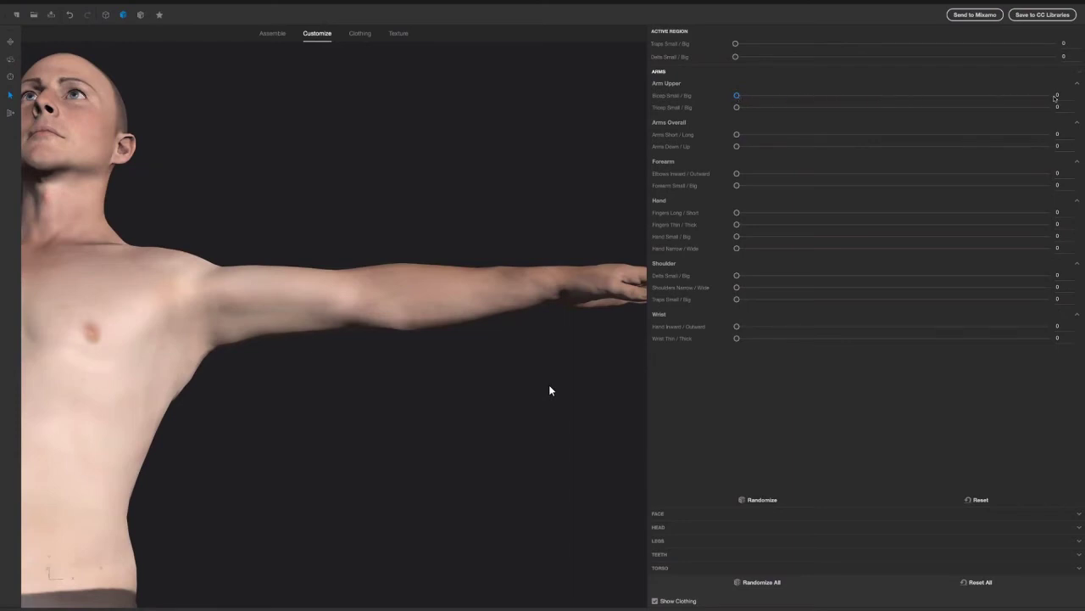
drag(1063, 95, 1052, 95)
Step: Set the Maximum Adjustment Shape Value to 10 in the Fuse preferences
mouse_move(85, 6)
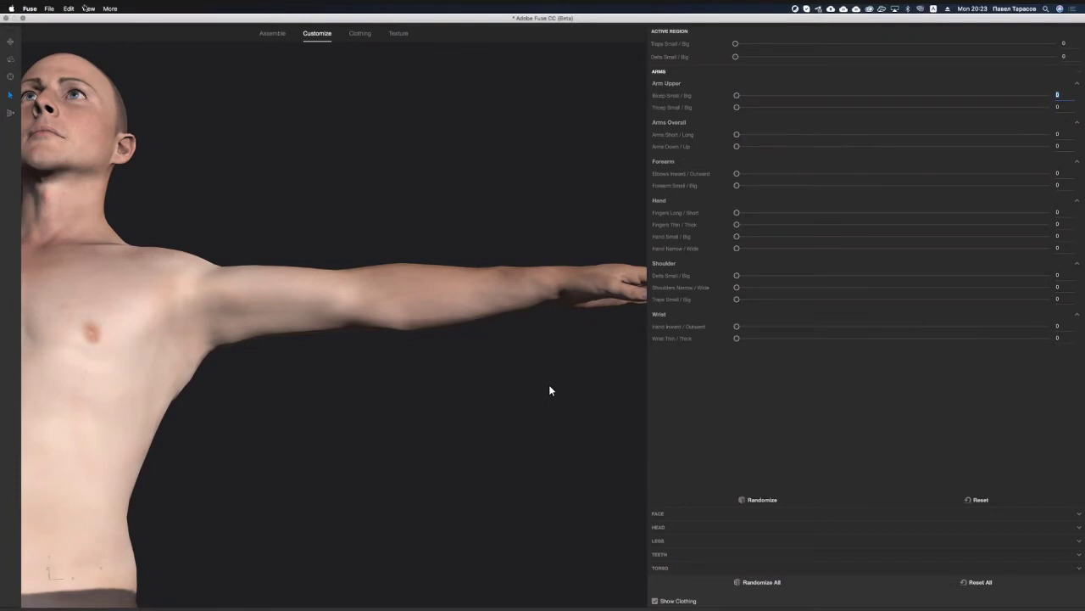
click(31, 8)
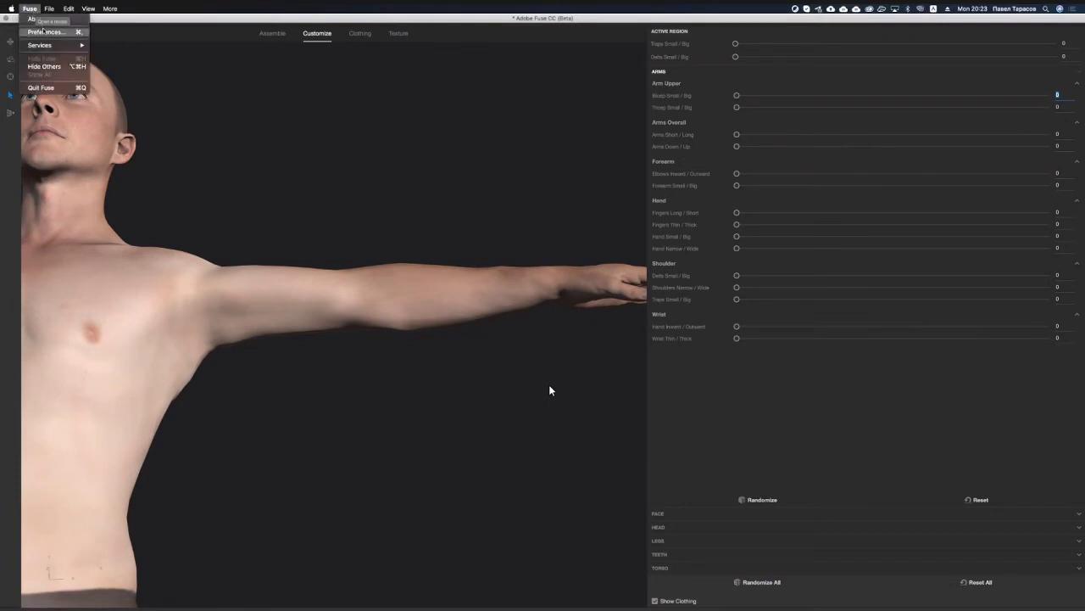
click(43, 32)
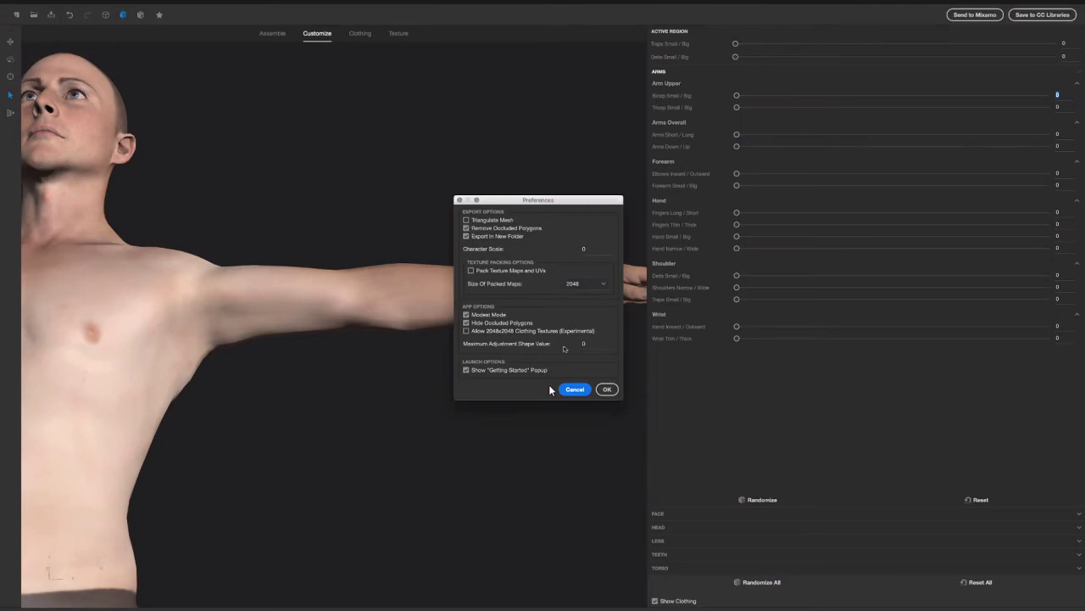
double_click(577, 342)
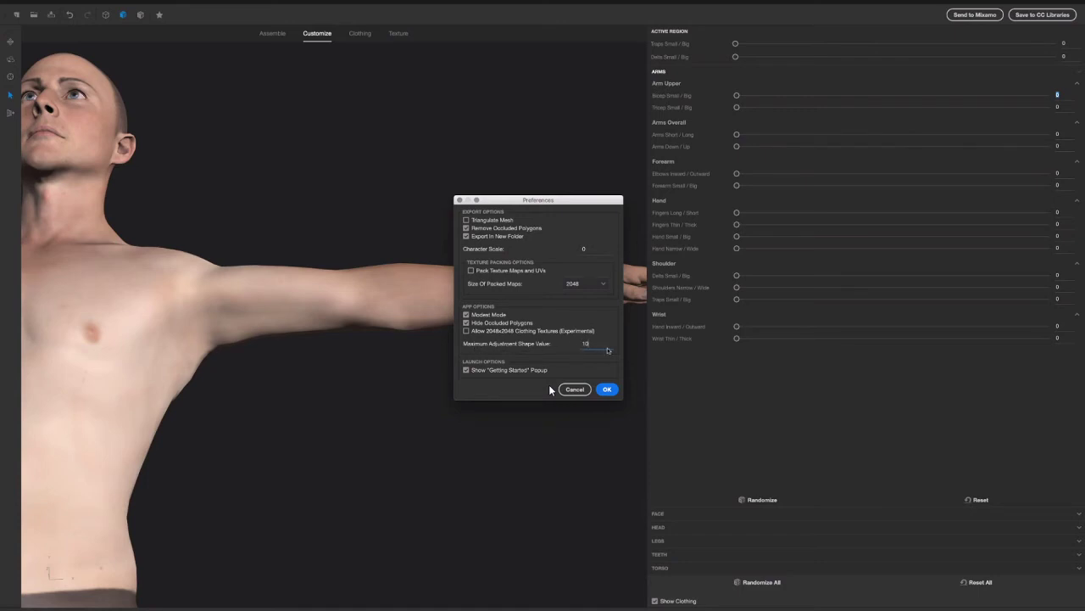
click(608, 390)
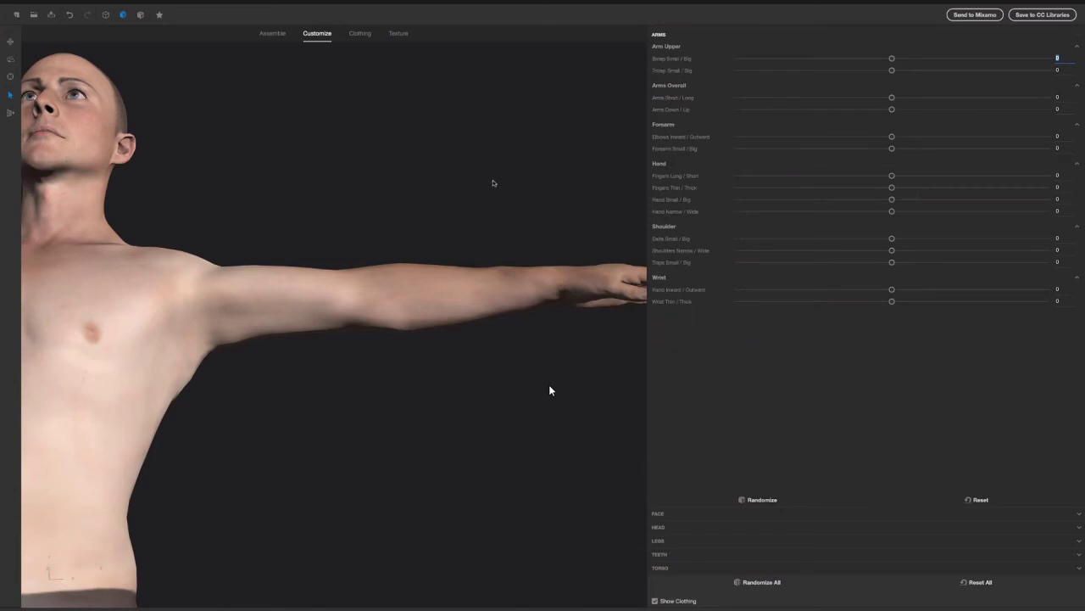
Step: Adjust the upper arm shape, setting Bicep Small / Big to 3 and Tricep Small / Big to 5
drag(894, 61, 816, 71)
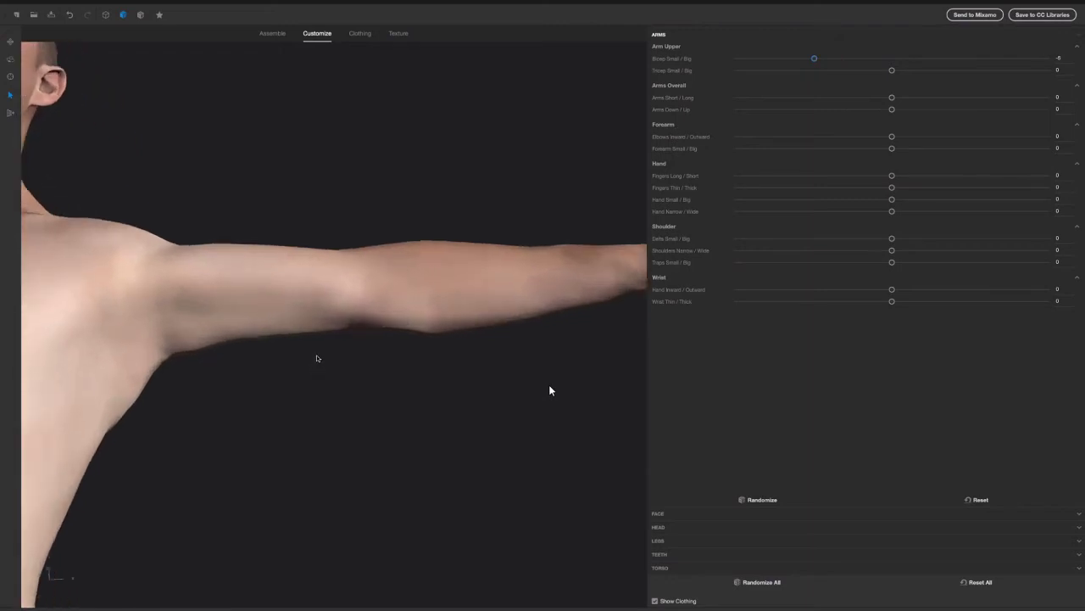
drag(922, 66, 984, 84)
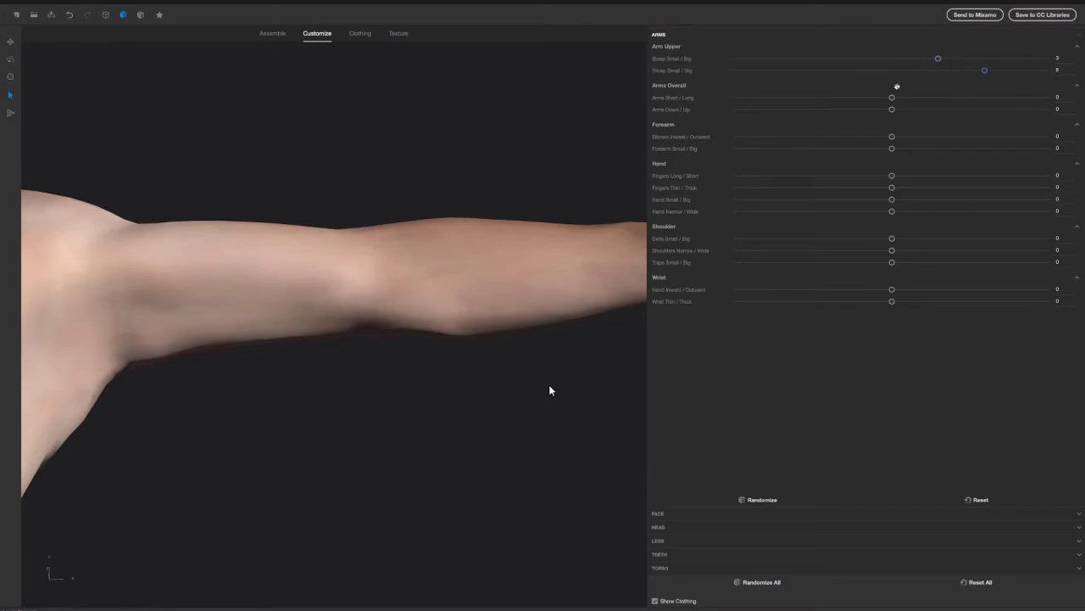
drag(897, 86, 967, 88)
Step: Raise the Maximum Adjustment Shape Value to 20 in the Fuse preferences
mouse_move(51, 9)
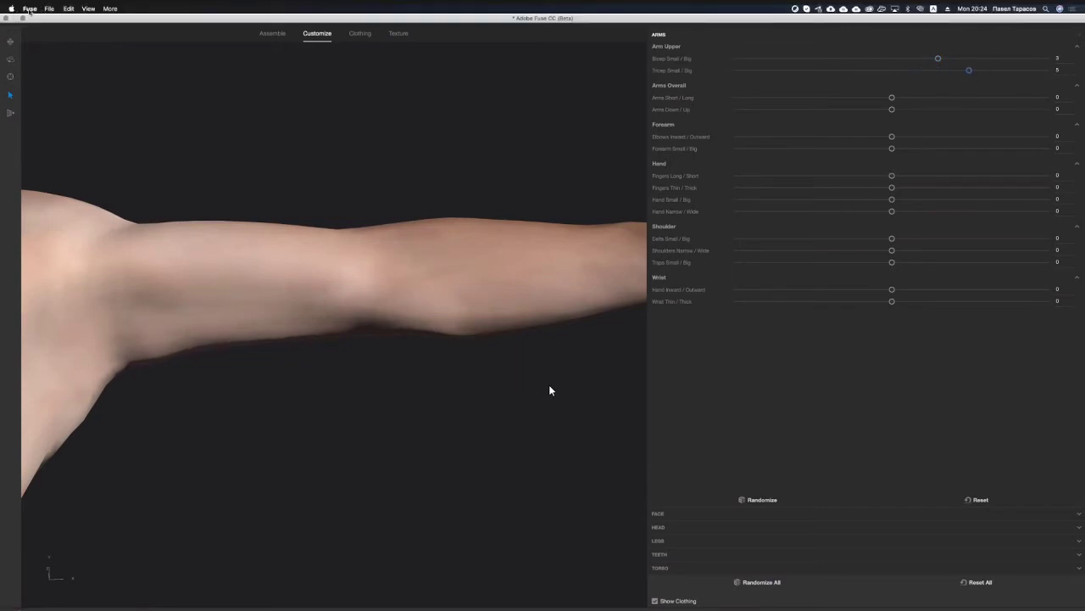
click(30, 9)
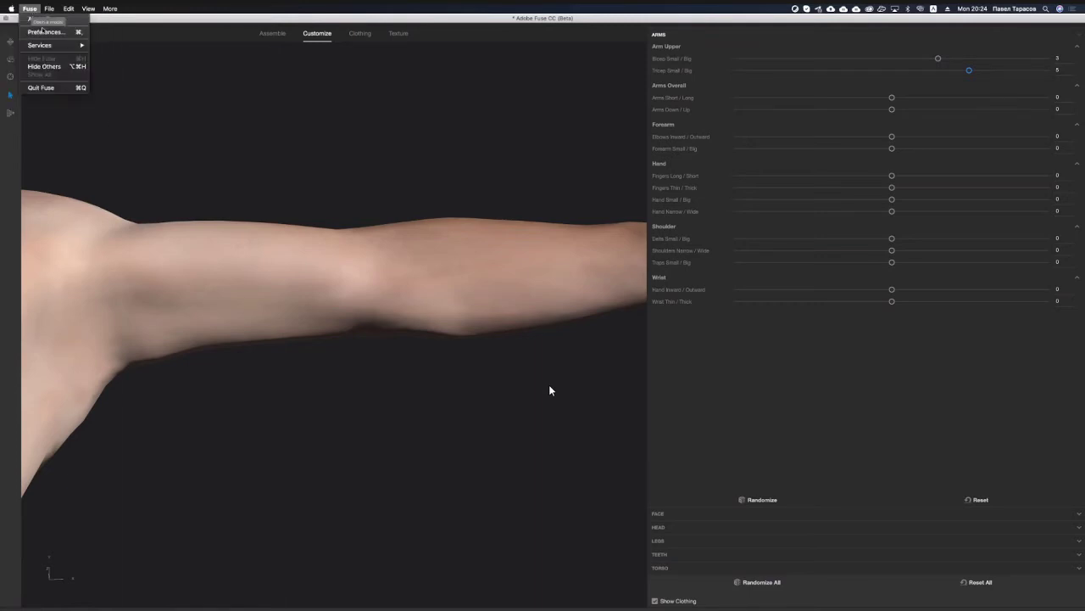
click(44, 31)
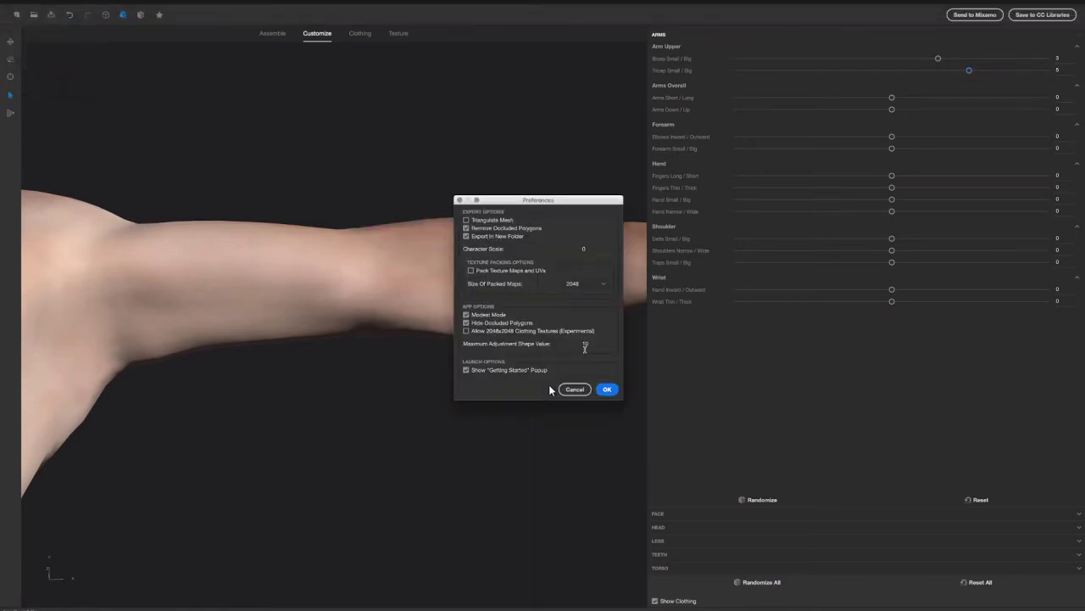
text(20)
click(616, 392)
Step: Set Tricep Small / Big to 13 and Forearm Small / Big to -8, keeping Arms Short / Long at 0
drag(939, 76, 987, 95)
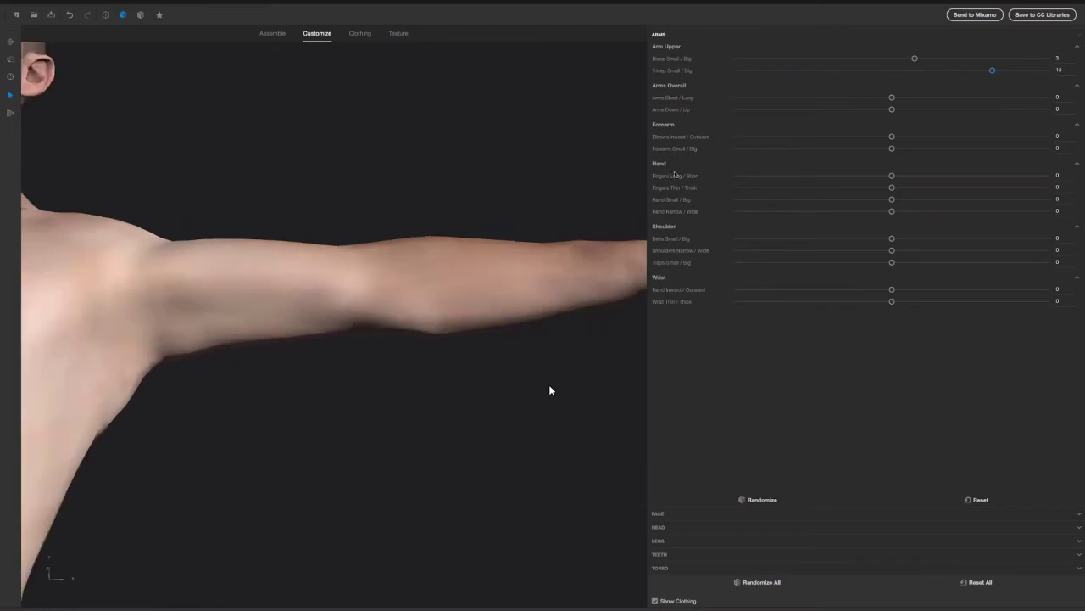
mouse_move(892, 97)
mouse_down()
mouse_move(735, 96)
mouse_move(938, 98)
mouse_move(772, 97)
mouse_move(891, 97)
mouse_up()
drag(896, 144, 828, 160)
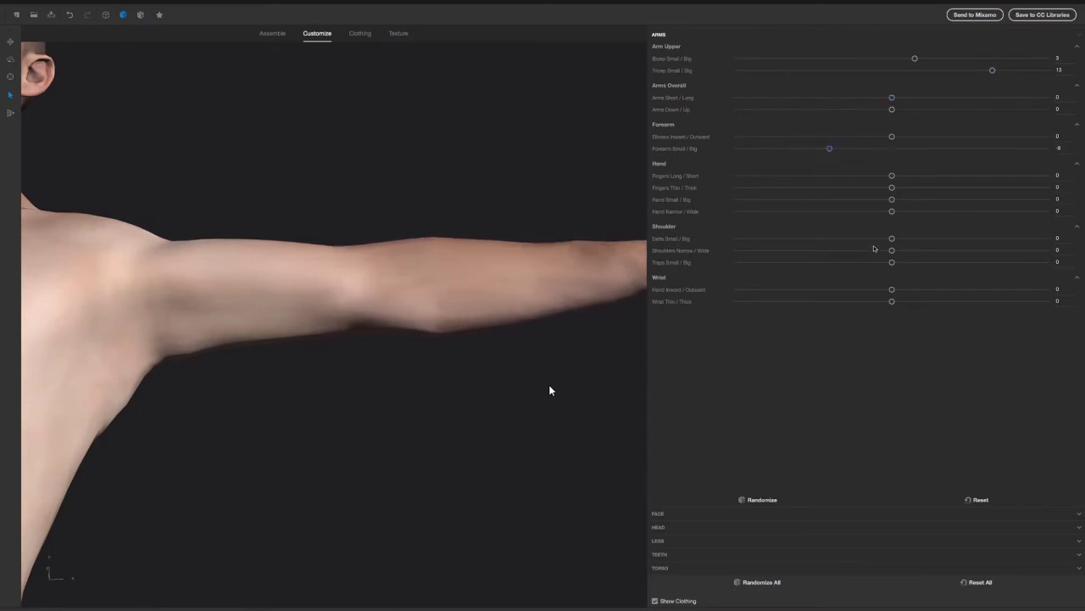
Step: Set Delts Small / Big to 15, and reshape the torso with Midsection Down / Up and Midsection Narrow / Wide at -20
drag(891, 241, 969, 238)
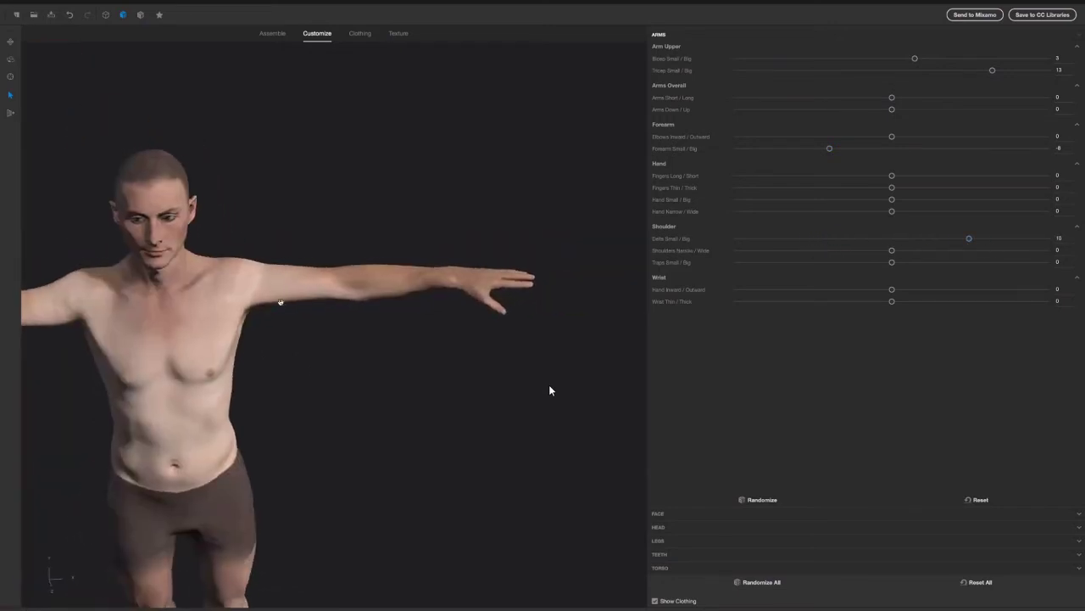
drag(251, 260, 255, 260)
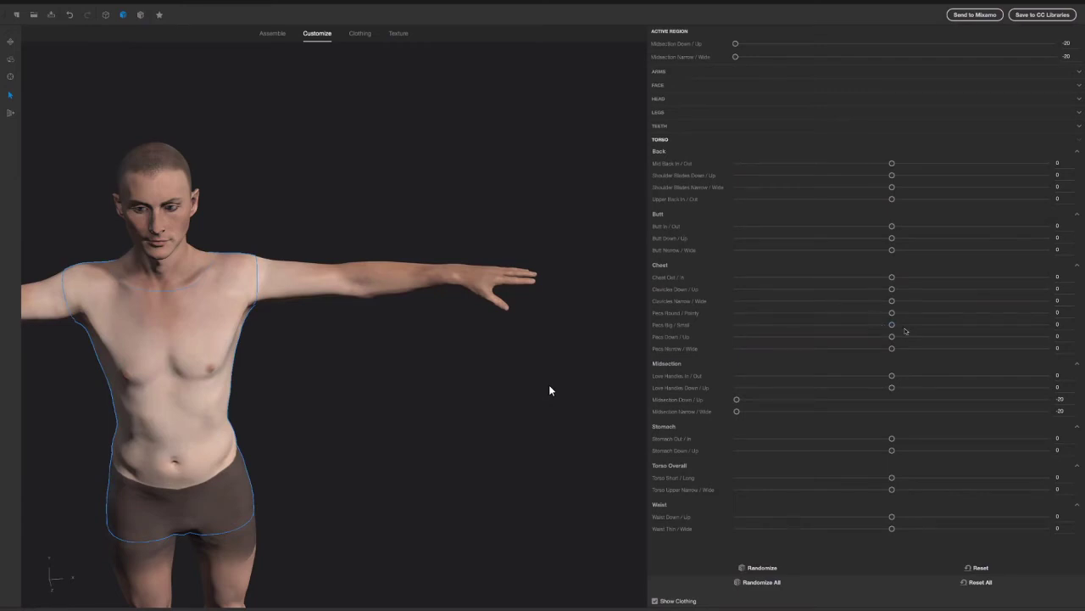
mouse_move(901, 328)
mouse_down()
mouse_move(985, 328)
mouse_move(797, 328)
mouse_move(892, 336)
mouse_up()
Step: Reshape the waist from behind, setting both Love Handles values to -20 and both Midsection values to 20
scroll(463, 380, down, 3)
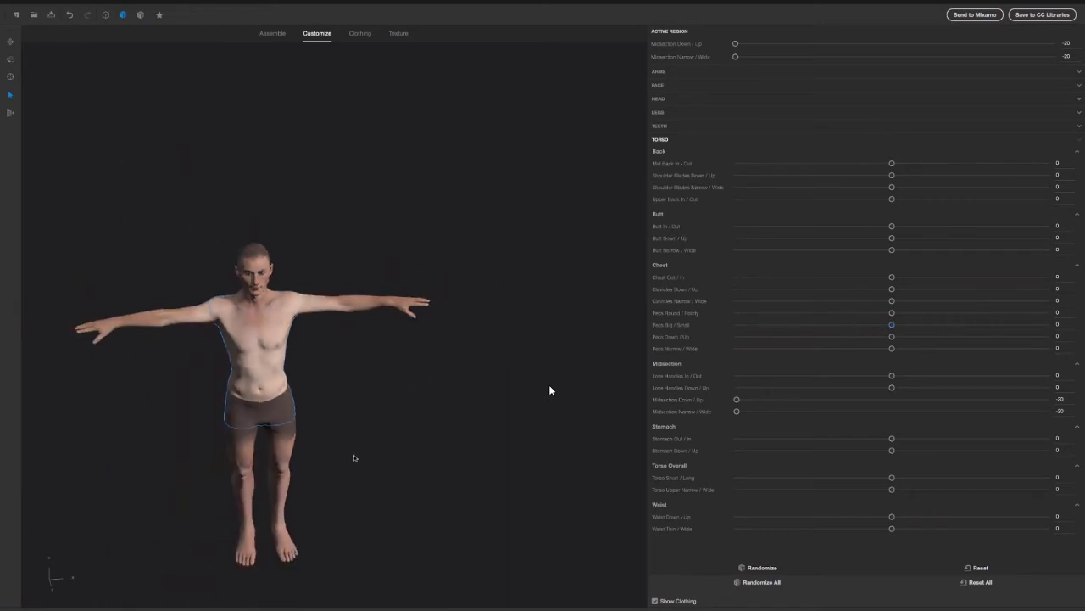
scroll(357, 433, up, 2)
middle_drag(381, 382, 434, 362)
scroll(434, 362, up, 5)
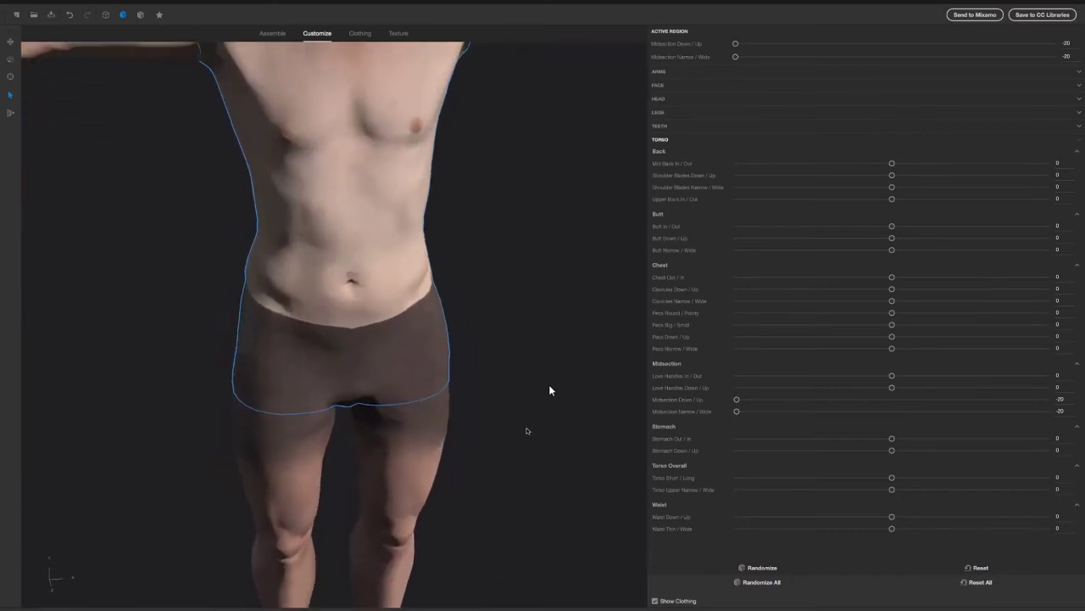
drag(525, 384, 169, 405)
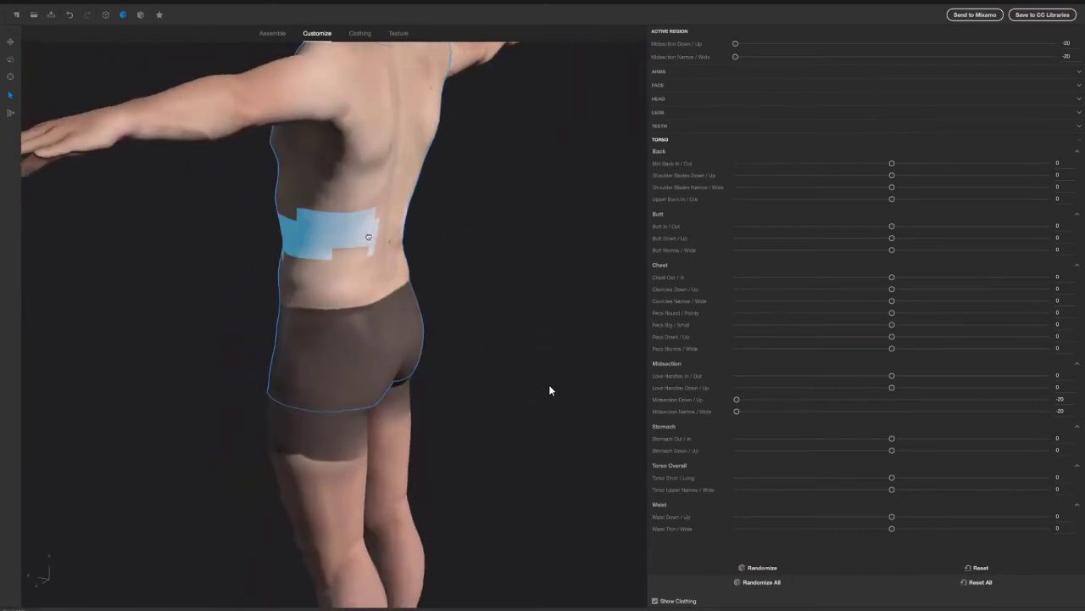
drag(475, 204, 279, 305)
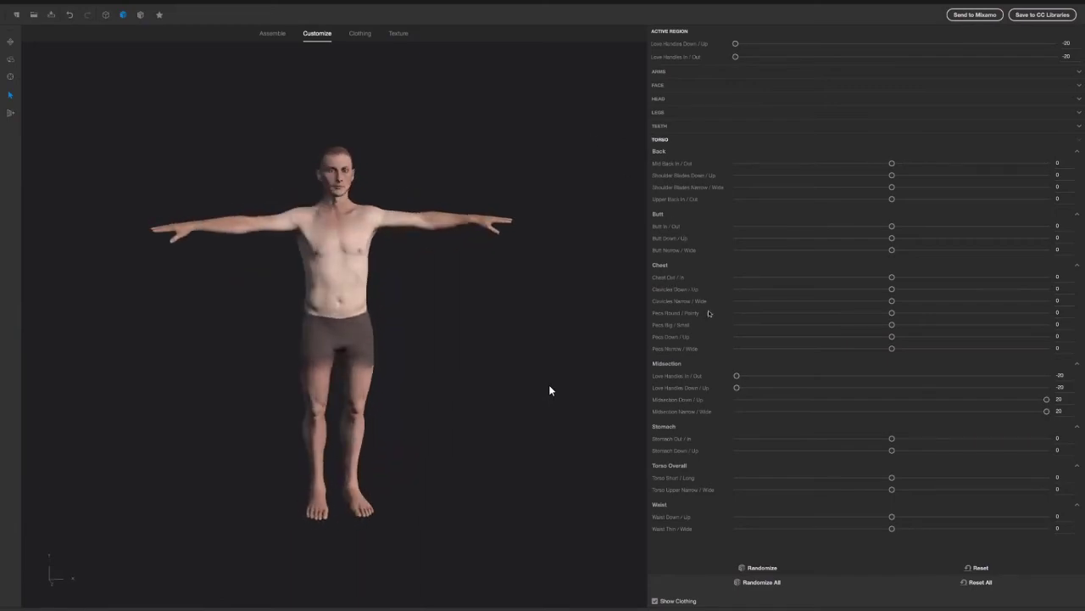
Step: Give the face an angry expression by setting Angry to 14
click(674, 86)
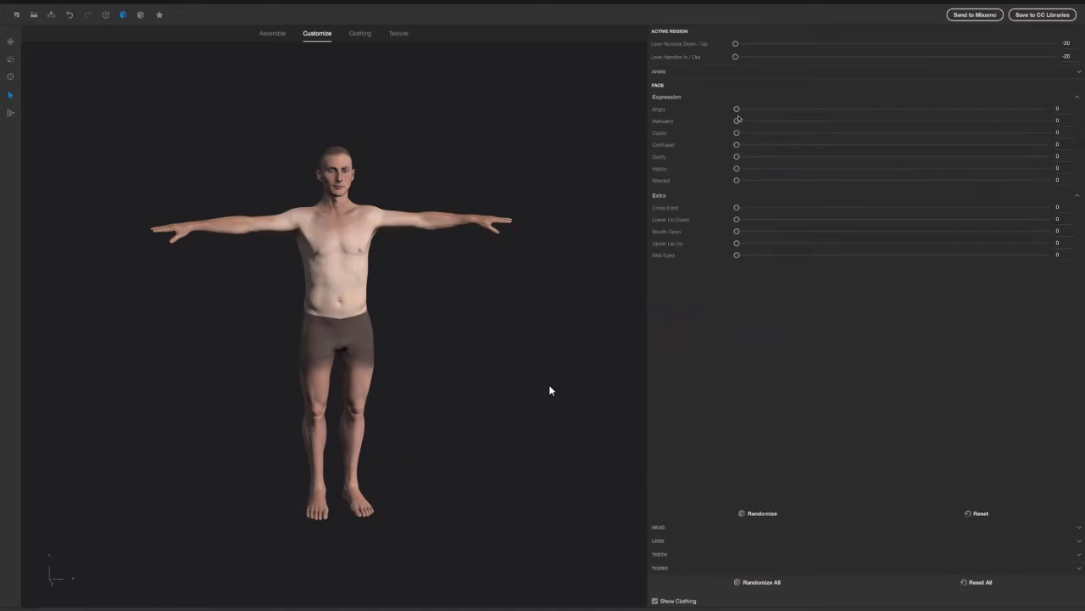
drag(737, 111, 981, 112)
scroll(354, 138, up, 5)
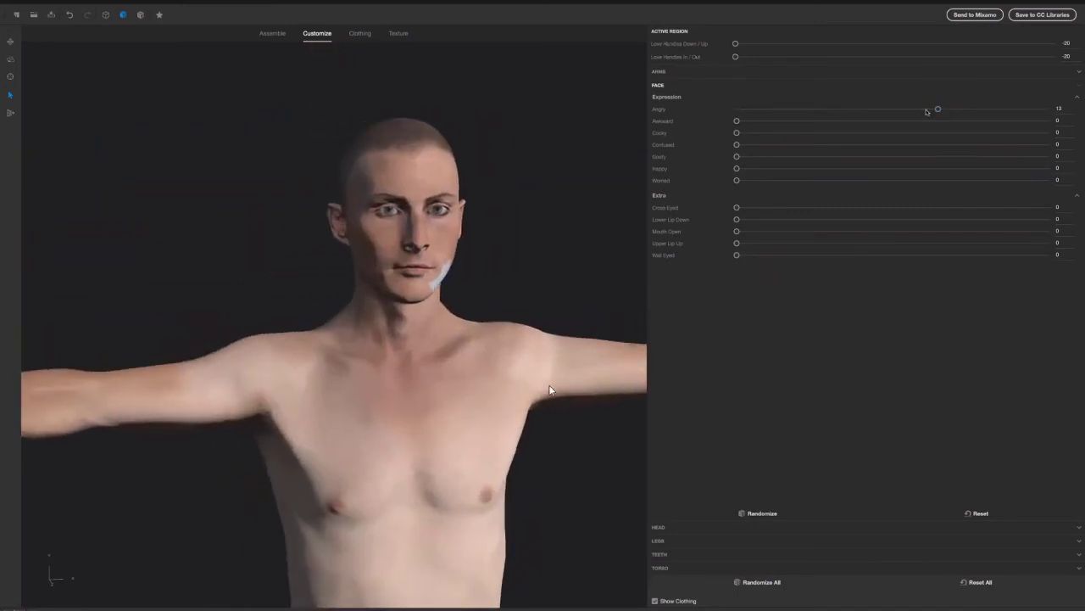
drag(939, 110, 960, 127)
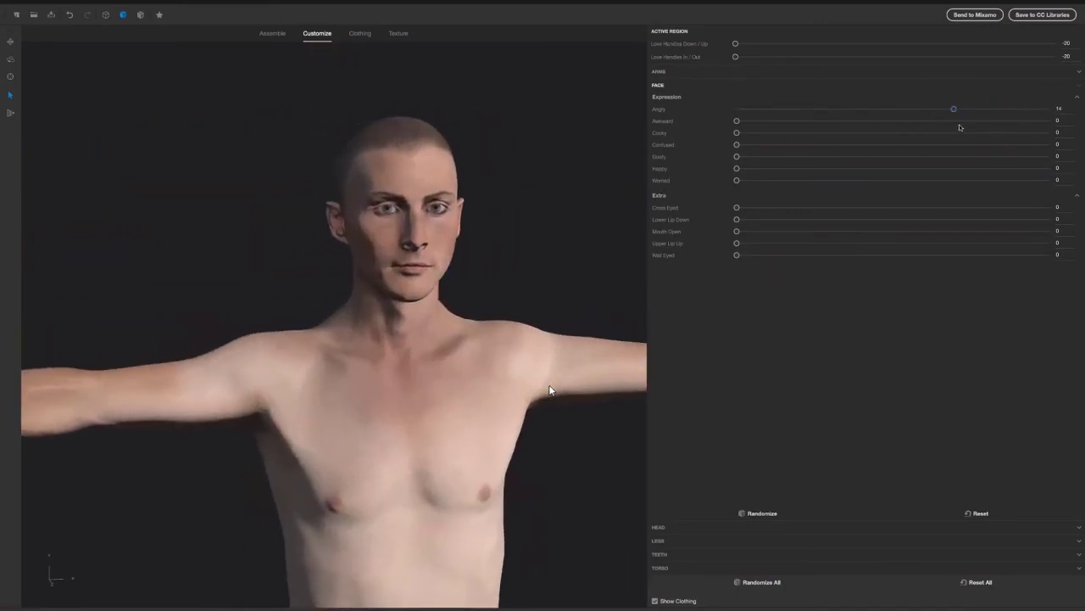
Step: Set Brows Inner Down / Up to -5, Brows In / Out to 6, Brows Down / Up to 2 and Cheek Bone Down / Up to -18
click(714, 529)
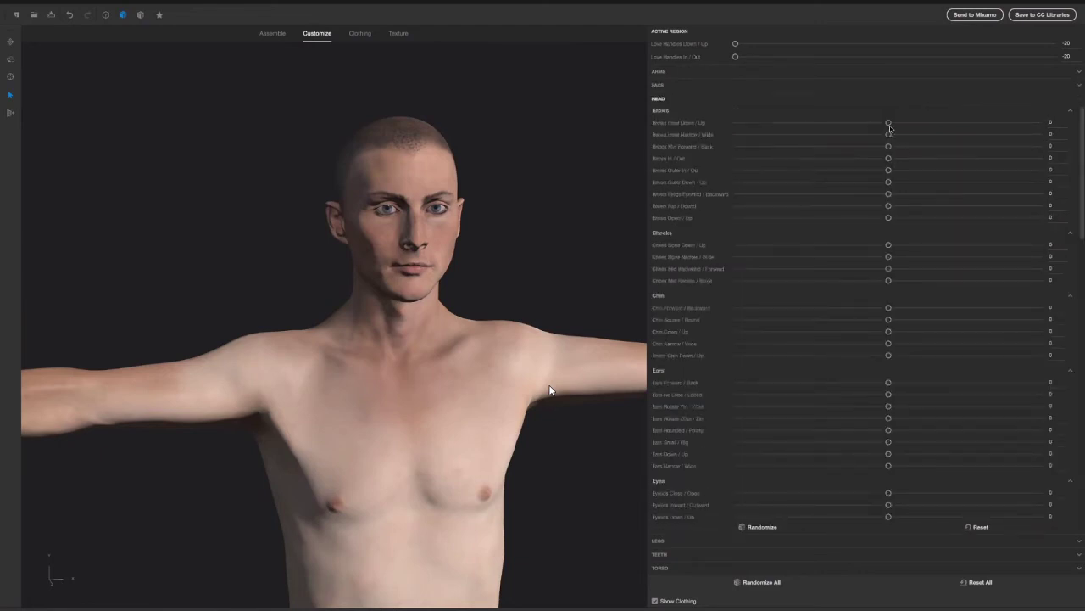
drag(889, 124, 937, 164)
mouse_move(889, 219)
mouse_down()
mouse_move(790, 220)
mouse_move(913, 219)
mouse_move(903, 218)
mouse_up()
drag(888, 245, 739, 257)
scroll(550, 390, up, 3)
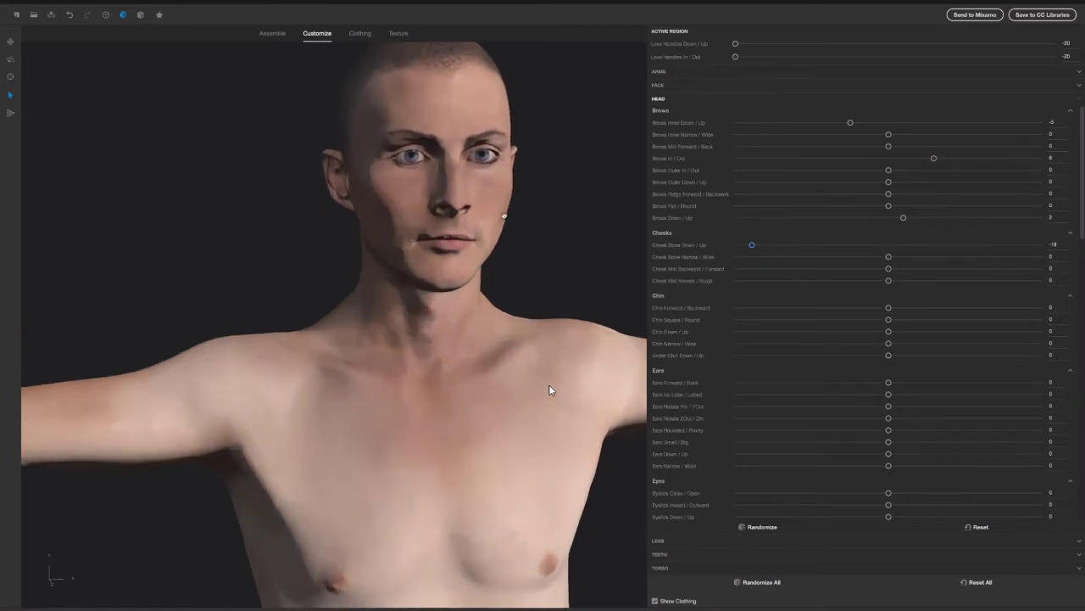
Step: Sculpt the cheeks, jaw, chin, nose and brows directly on the head, pushing Brows In / Out and Brows Down / Up to 20
mouse_move(492, 247)
mouse_down()
mouse_move(514, 255)
mouse_move(490, 254)
mouse_up()
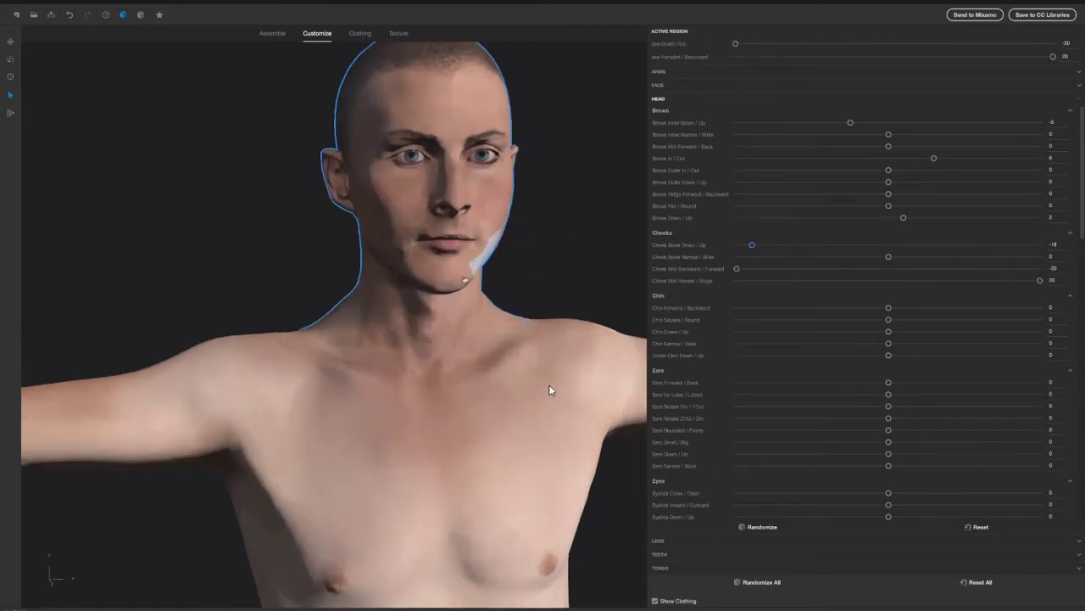
drag(442, 300, 428, 253)
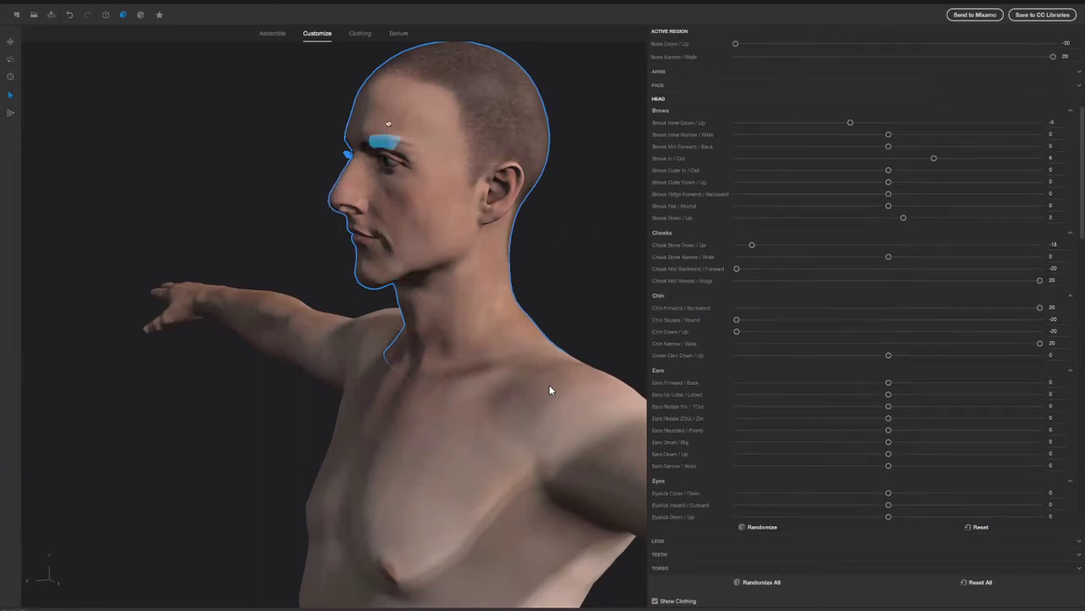
drag(389, 149, 394, 164)
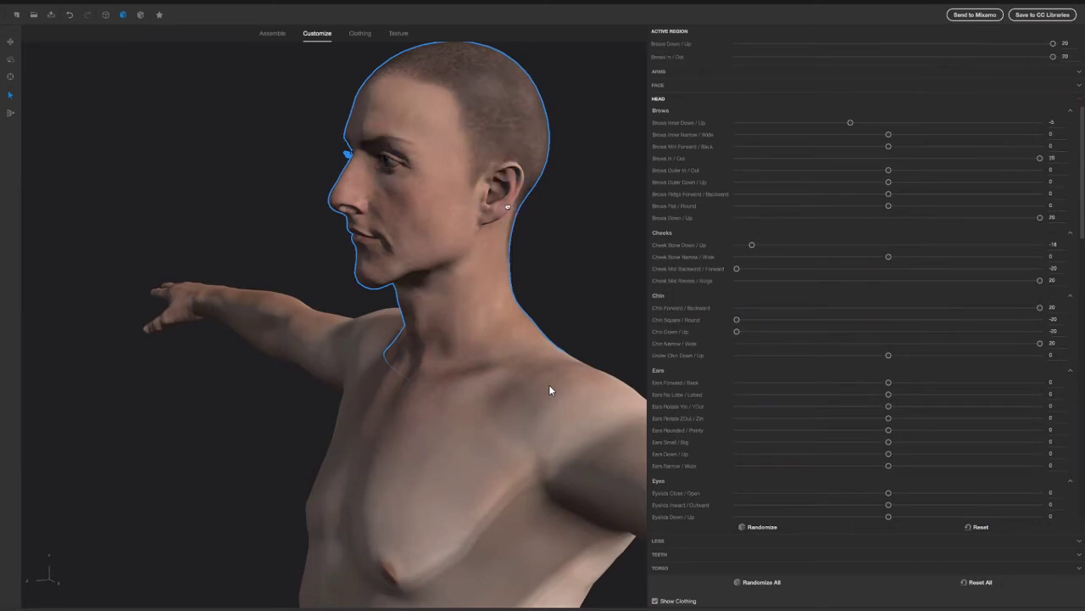
Step: Sculpt ears, forehead and eyelids on the head, with Ears Forward / Back 20, Ears Down / Up -20, Eyelids Inward / Outward 20 and Eyelids Down / Up -20
drag(506, 204, 519, 236)
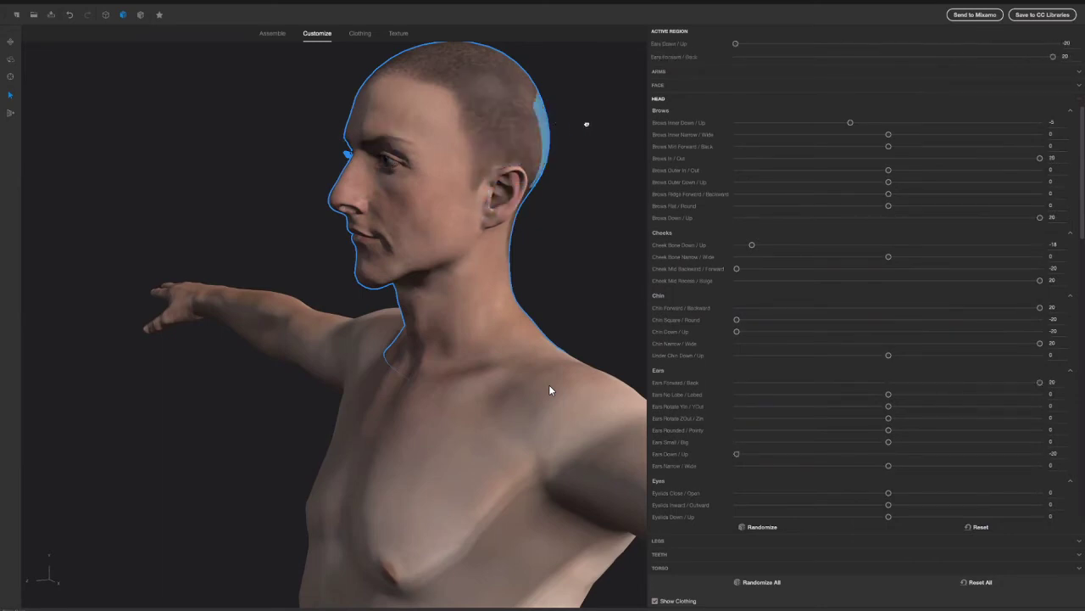
click(356, 90)
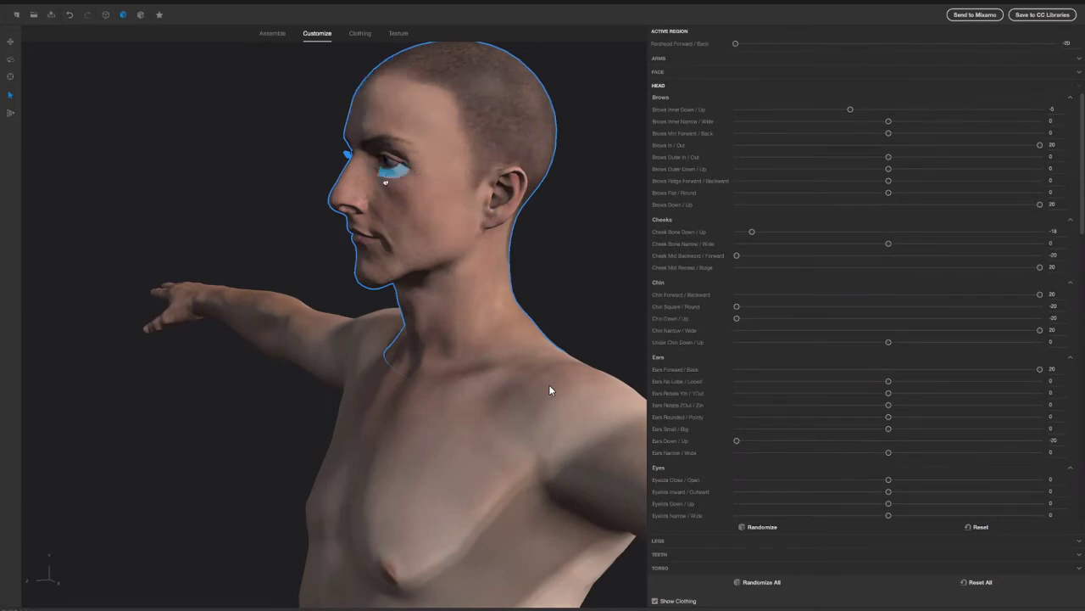
drag(388, 177, 411, 173)
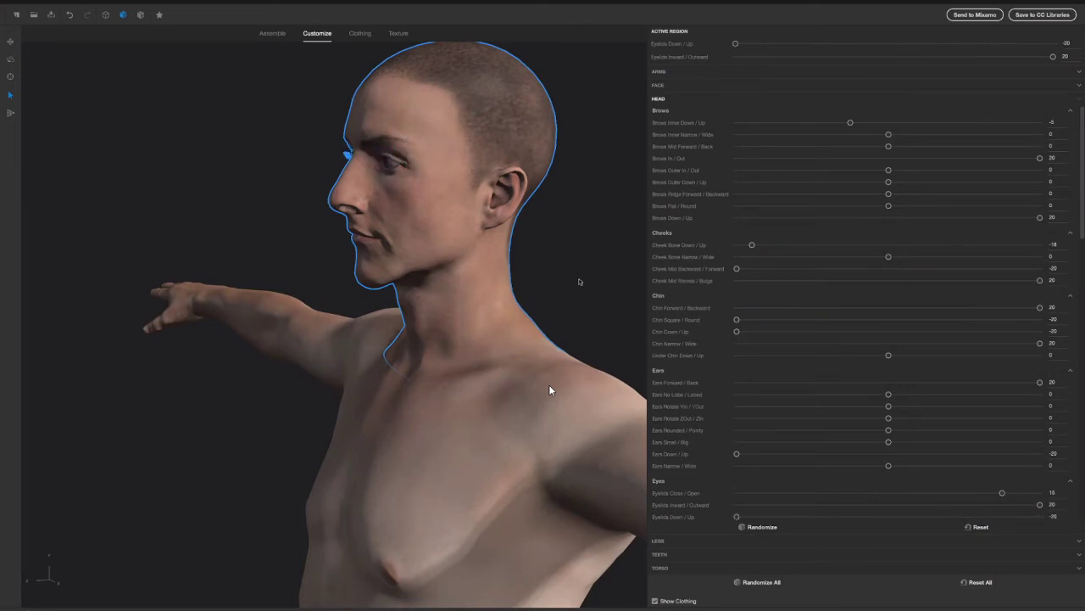
Step: Examine the whole figure from the front and review the available leg and teeth shape parameters
scroll(550, 390, down, 5)
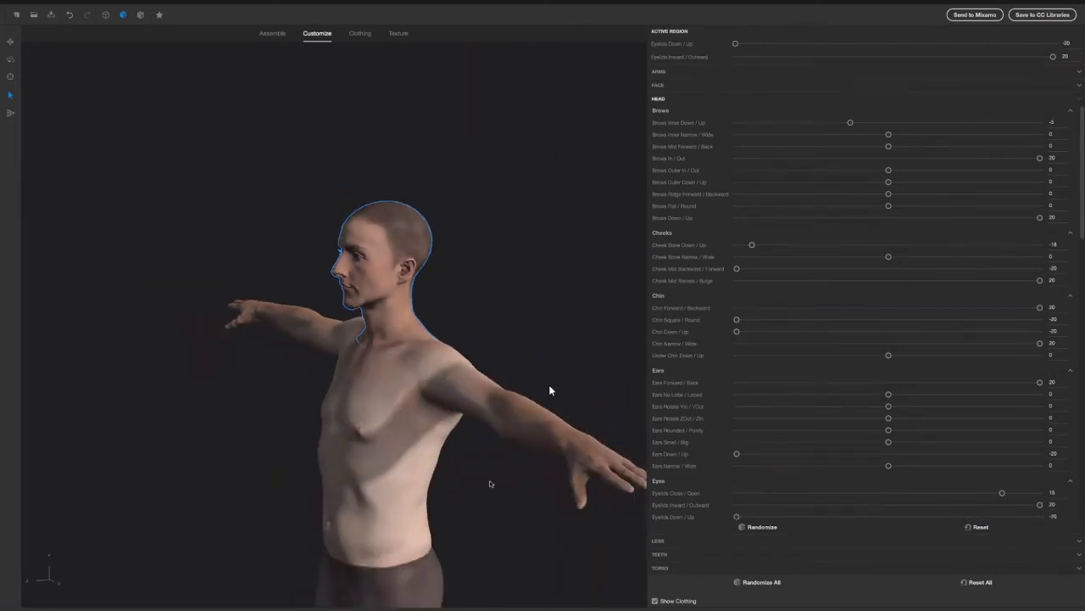
drag(514, 489, 504, 424)
middle_drag(518, 303, 714, 31)
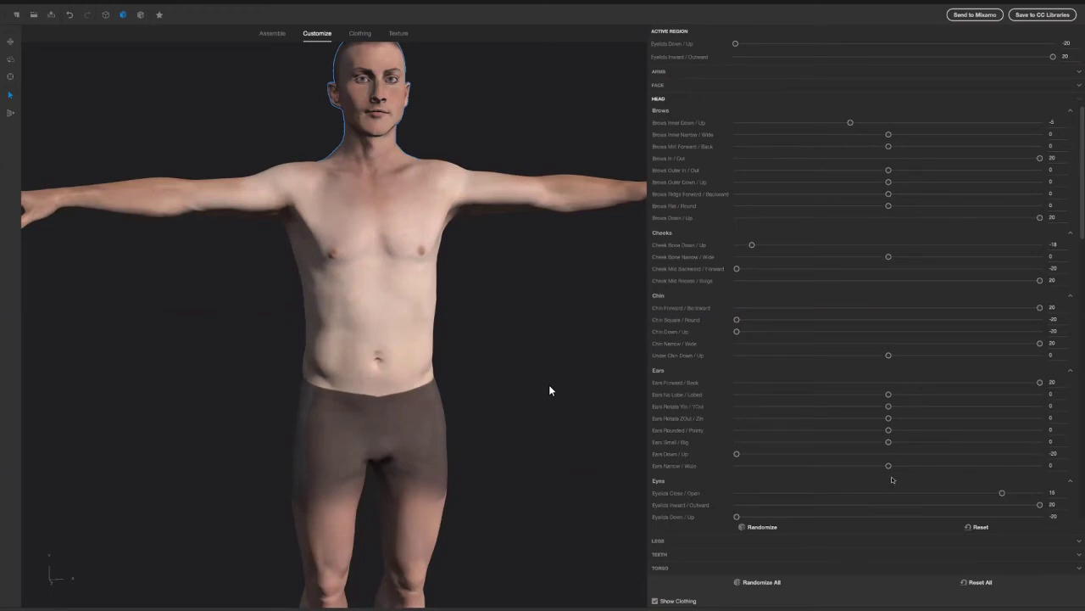
click(658, 541)
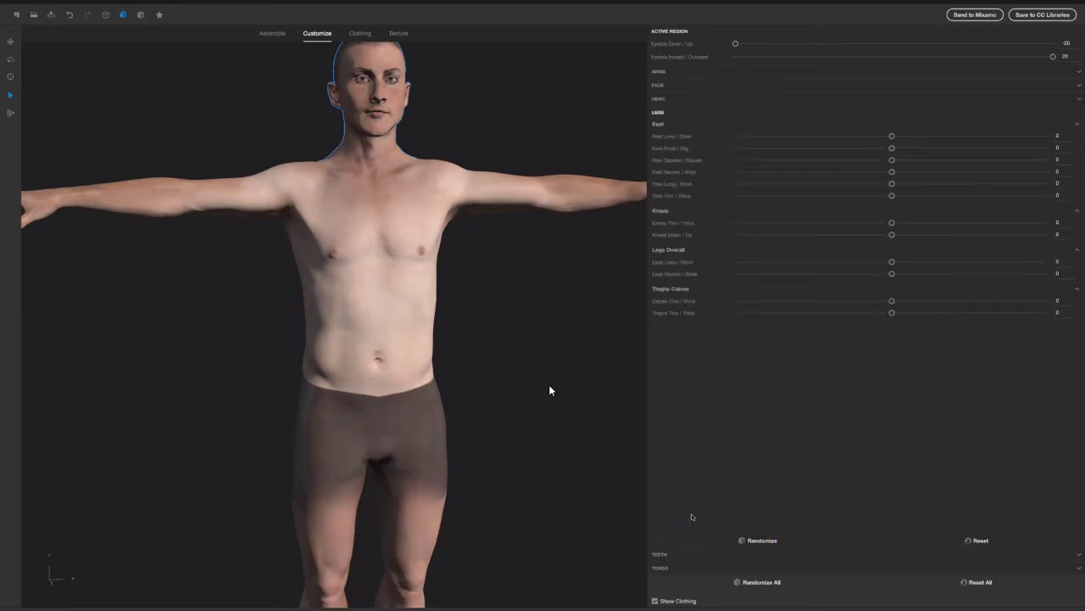
click(688, 555)
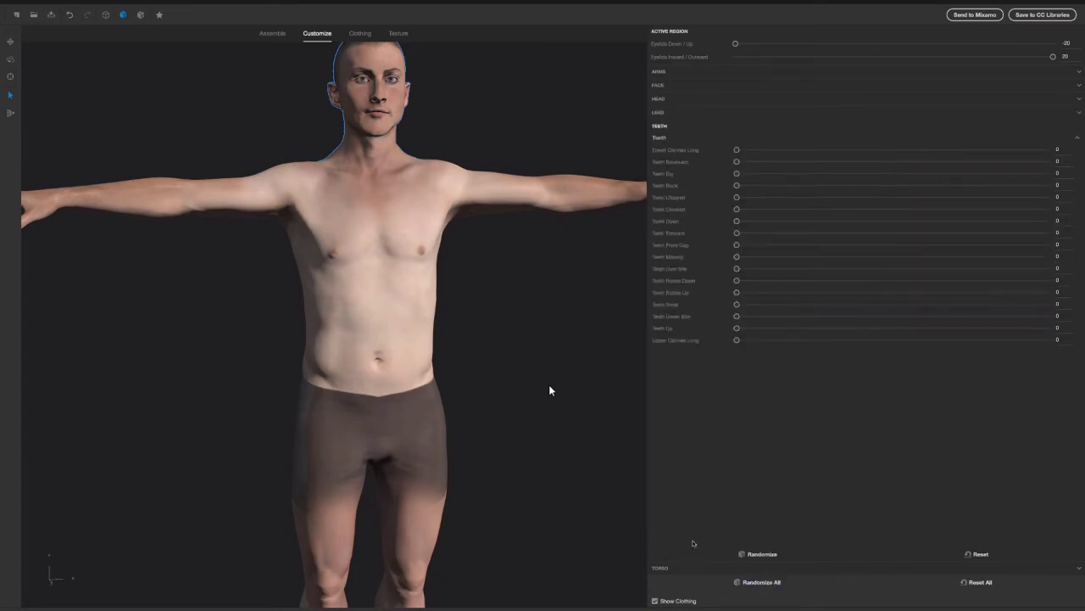
Step: Dress the character in the Long Sleeve Button Up shirt and a pair of brown boots
click(361, 34)
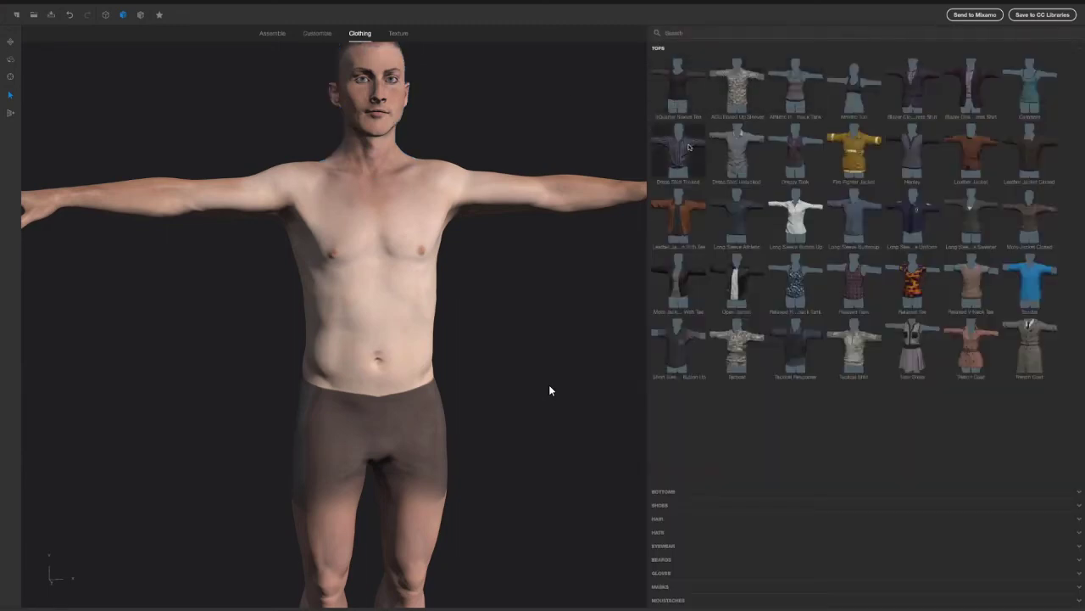
click(795, 222)
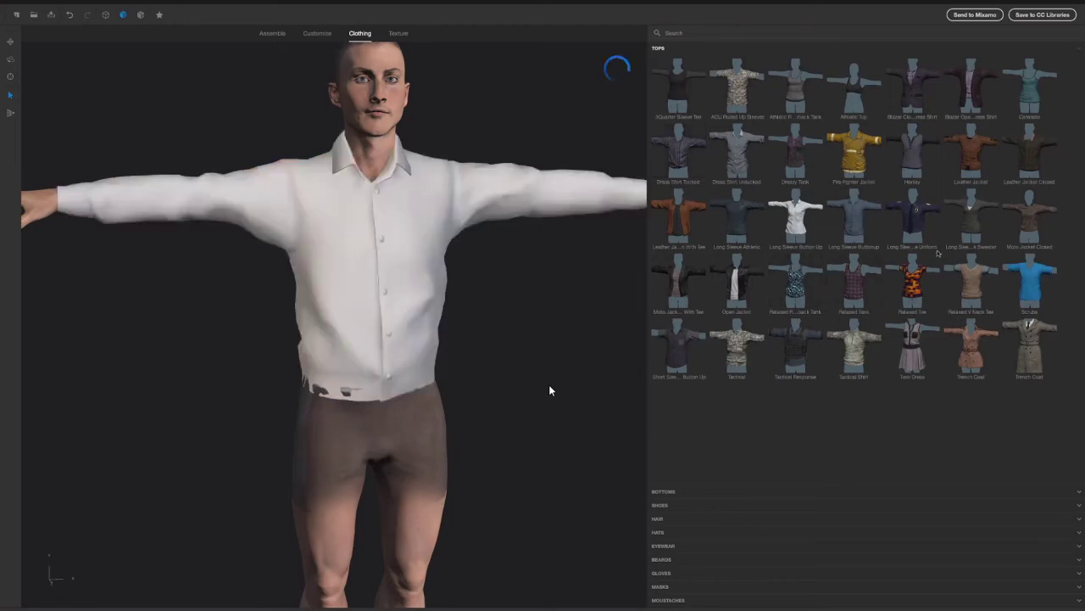
click(684, 492)
click(686, 507)
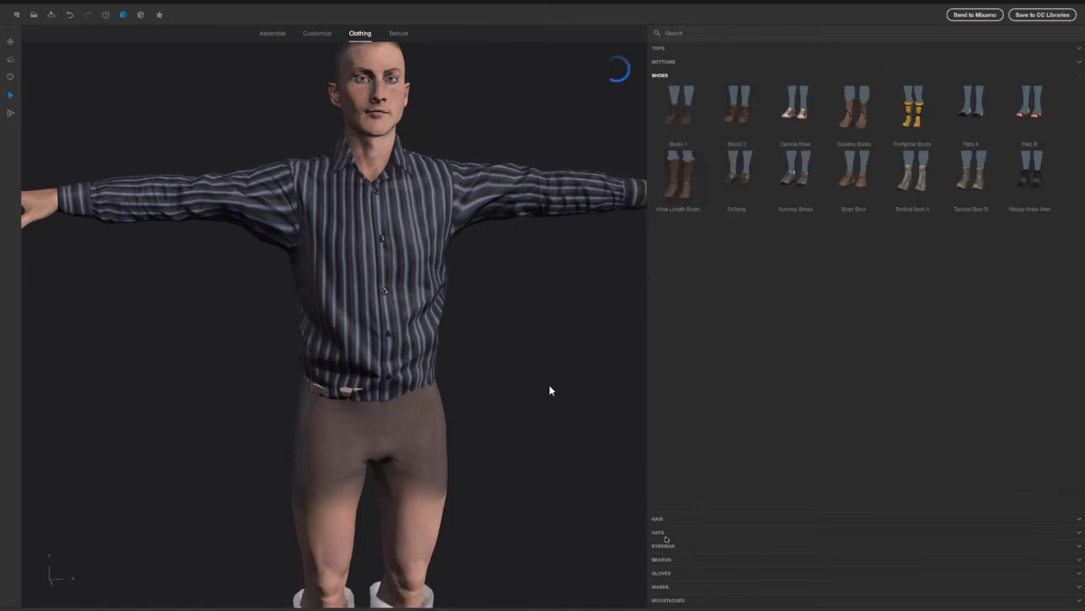
Step: Add the Belted Straight Pant to the character and check the full outfit
click(689, 64)
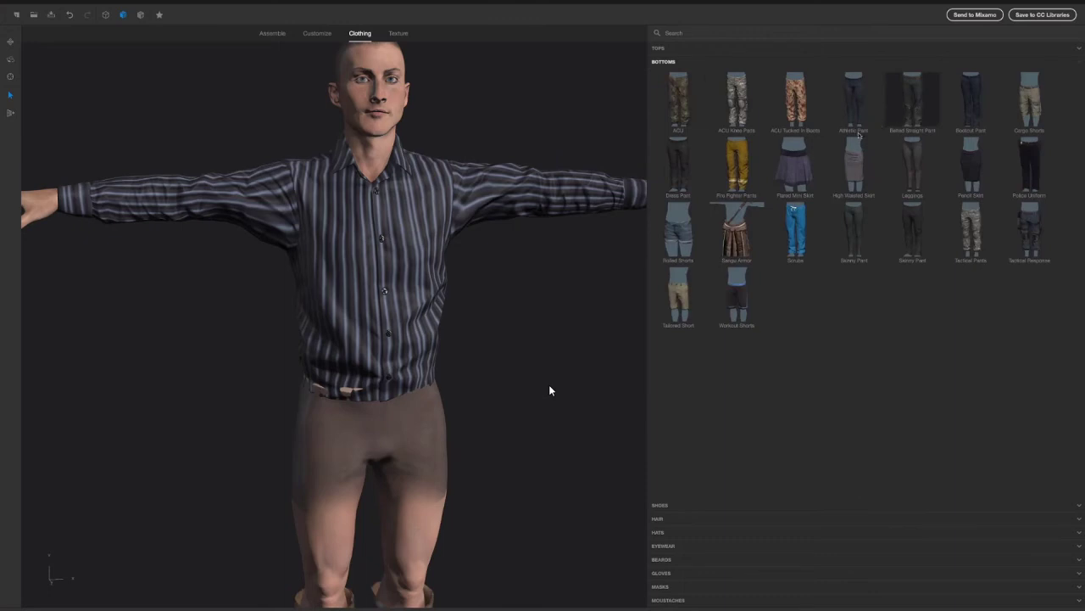
click(855, 119)
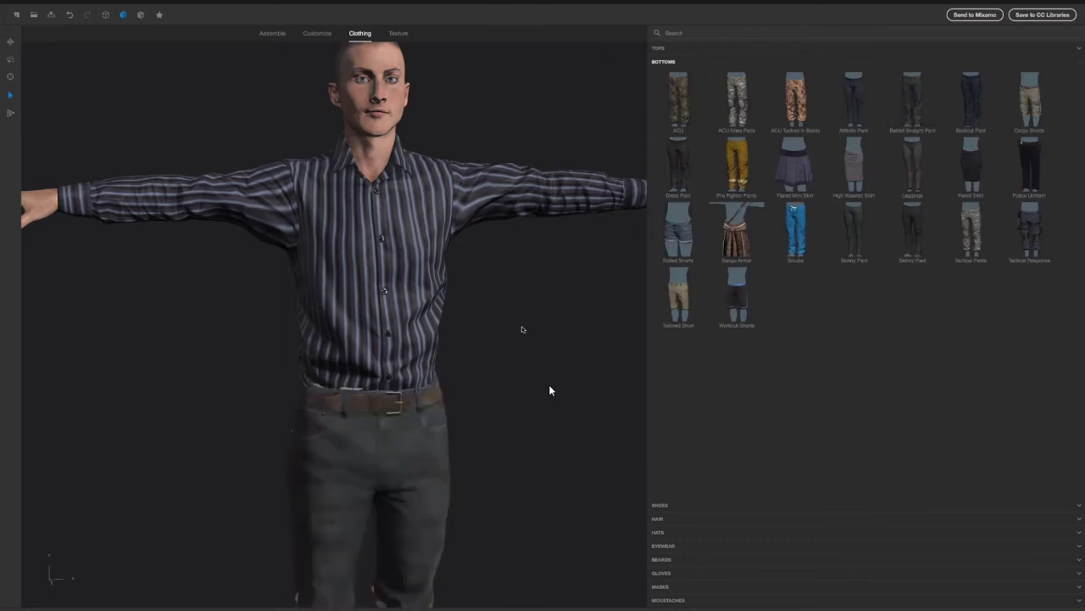
scroll(521, 327, down, 5)
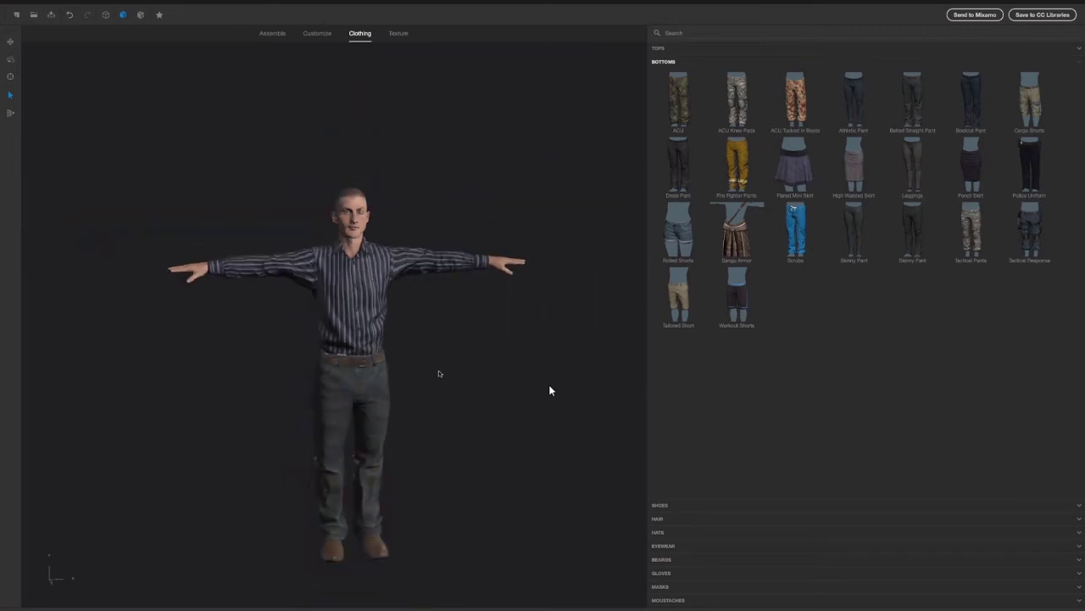
scroll(550, 391, up, 2)
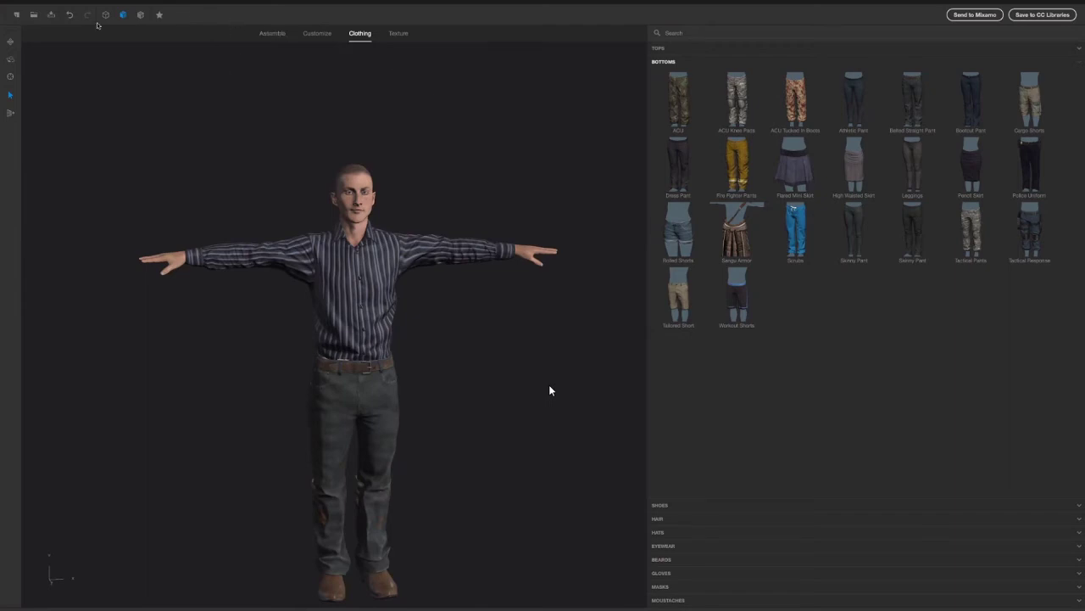
Step: Take the Fuse window out of full screen and give the character the Alpha Swept Back hairstyle
click(24, 18)
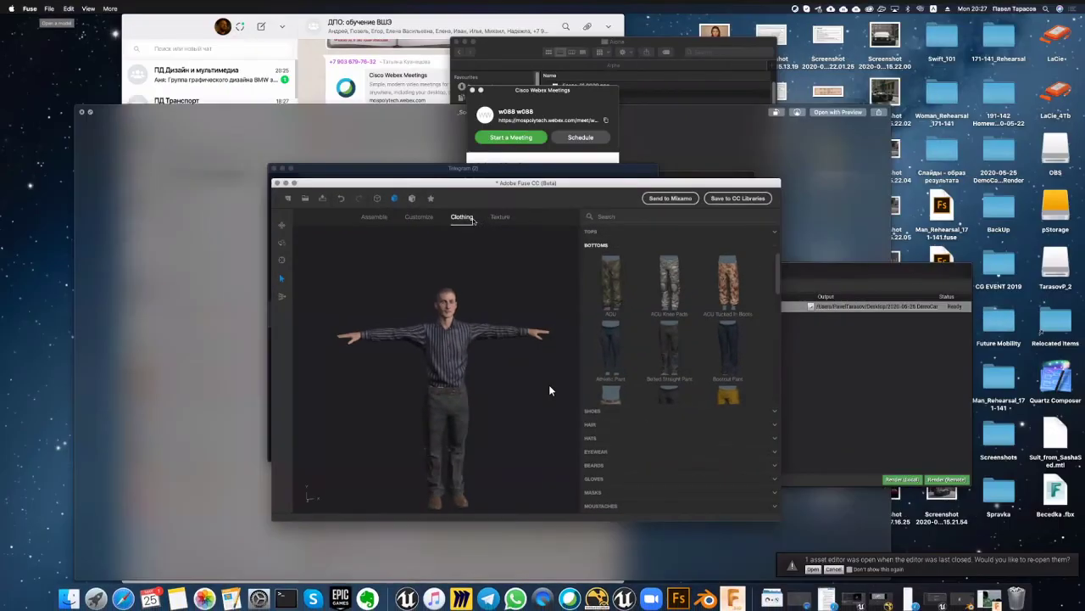
click(501, 217)
click(462, 217)
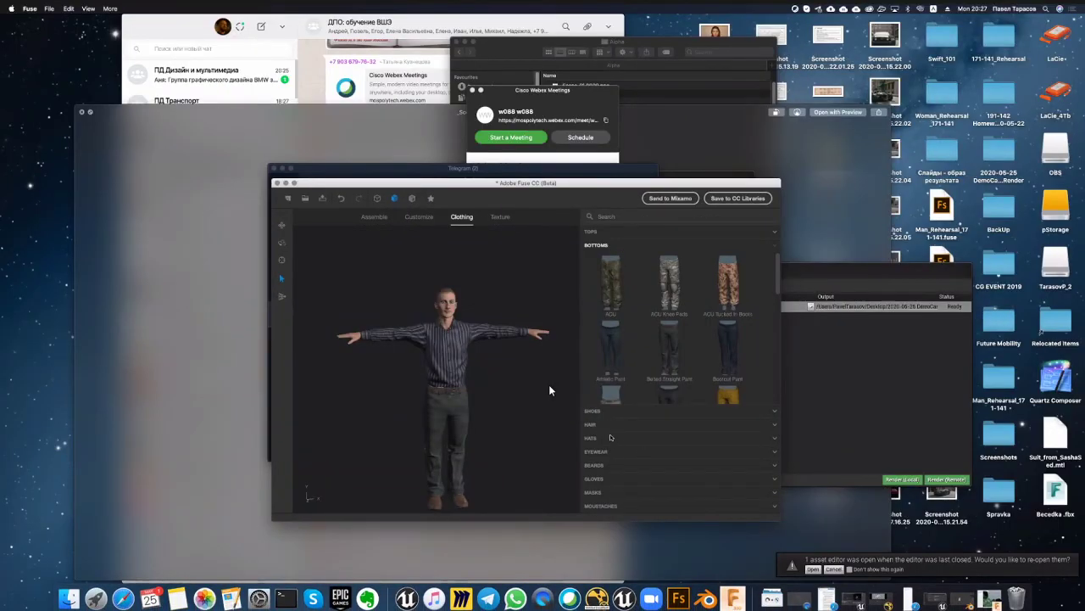
click(611, 425)
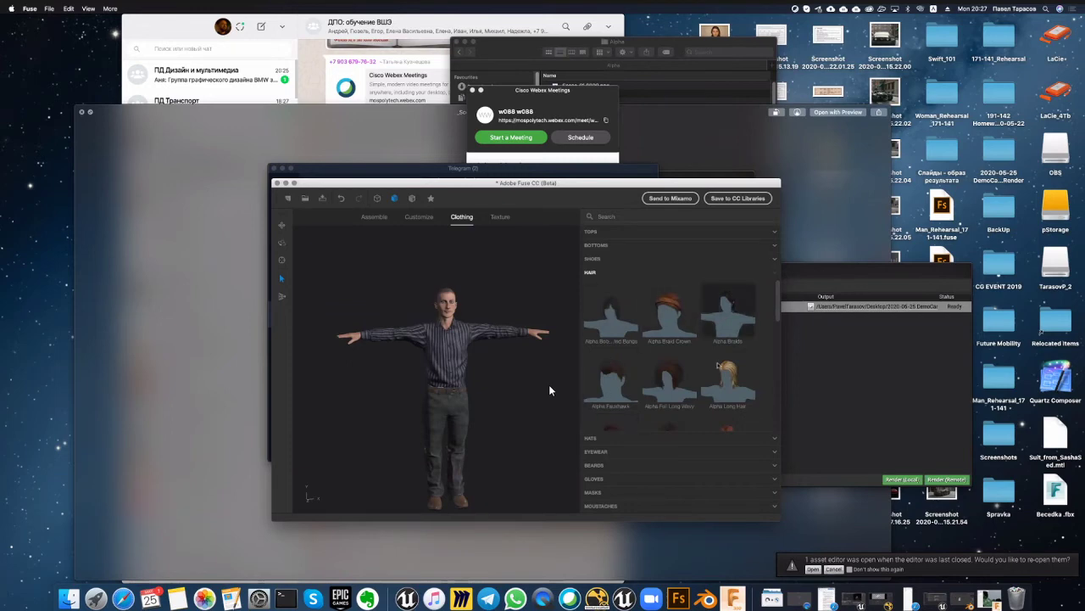
scroll(703, 378, down, 4)
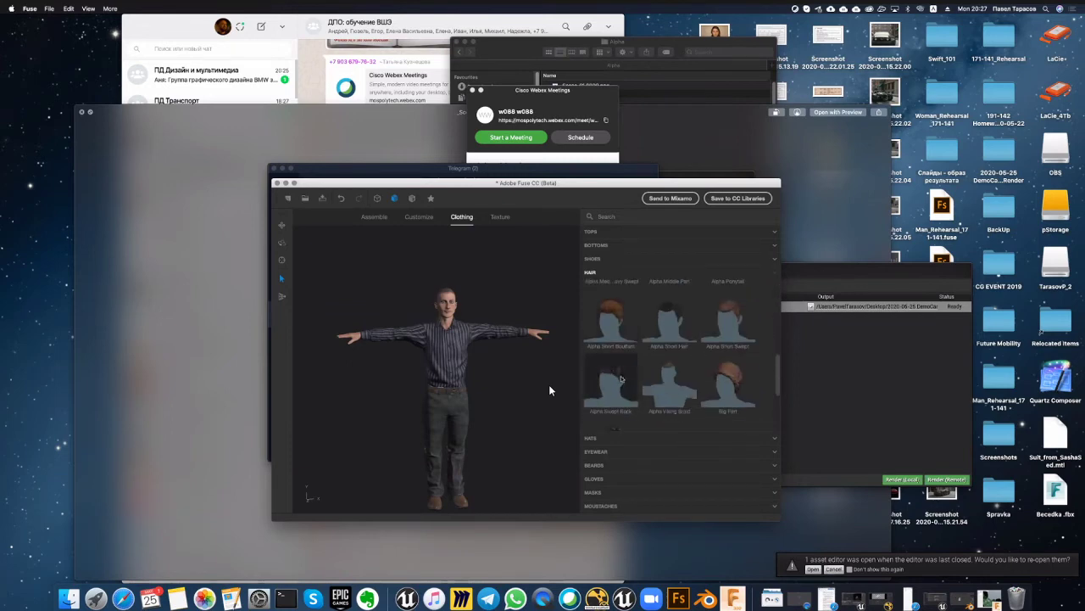
click(621, 379)
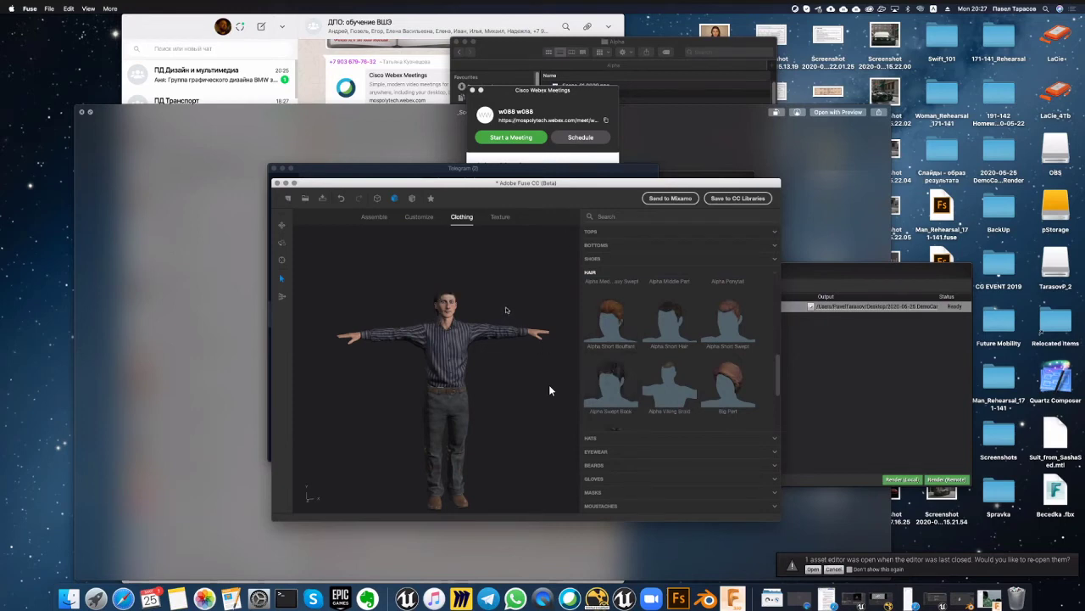
Step: Bring up the texture editing stage for the dressed character and open the Fuse application options
click(500, 218)
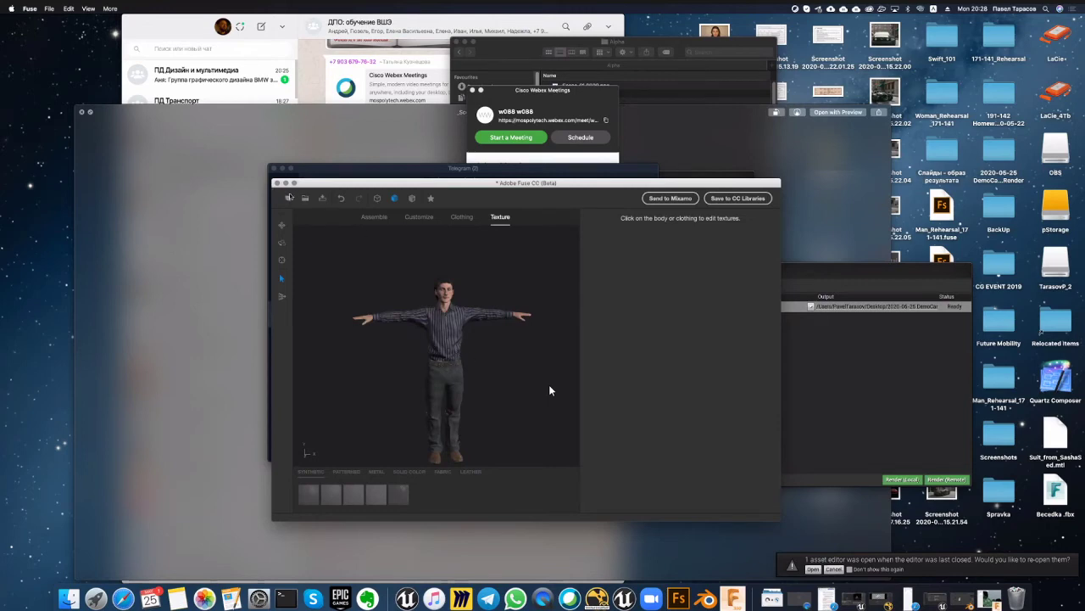
click(30, 10)
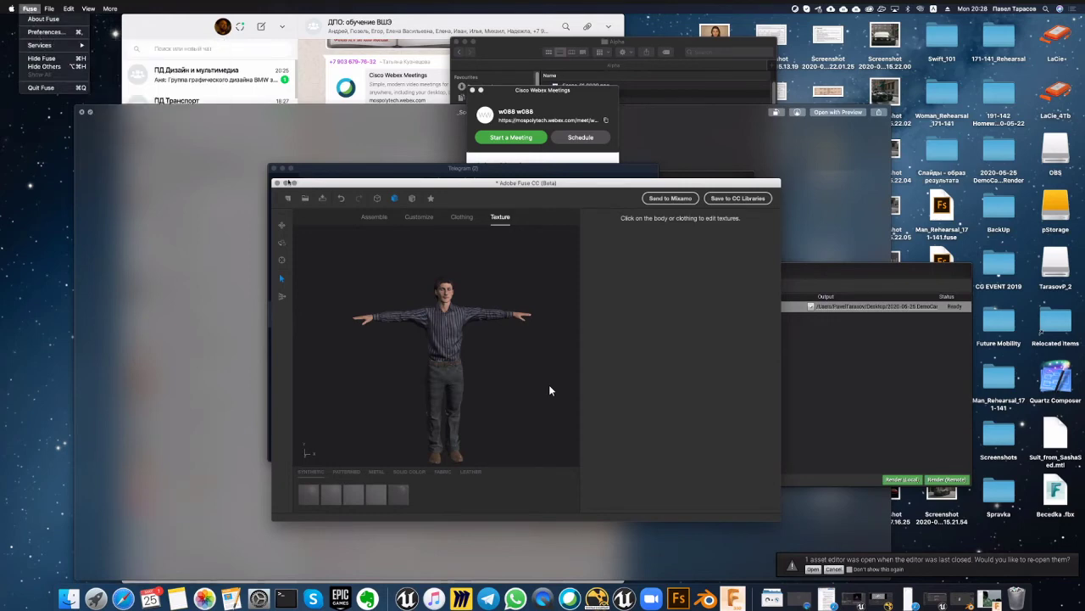
Step: Return Fuse to full screen and start exporting the model as OBJ, with the character scale set to 1 in the export options
click(549, 390)
key(ctrl+super+f)
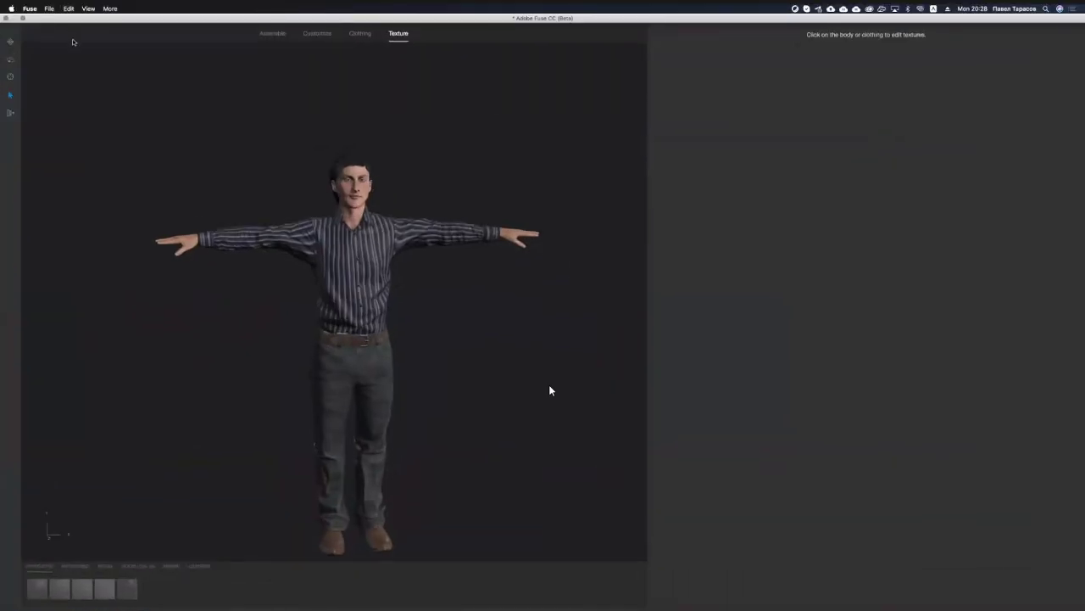
click(49, 8)
mouse_move(134, 99)
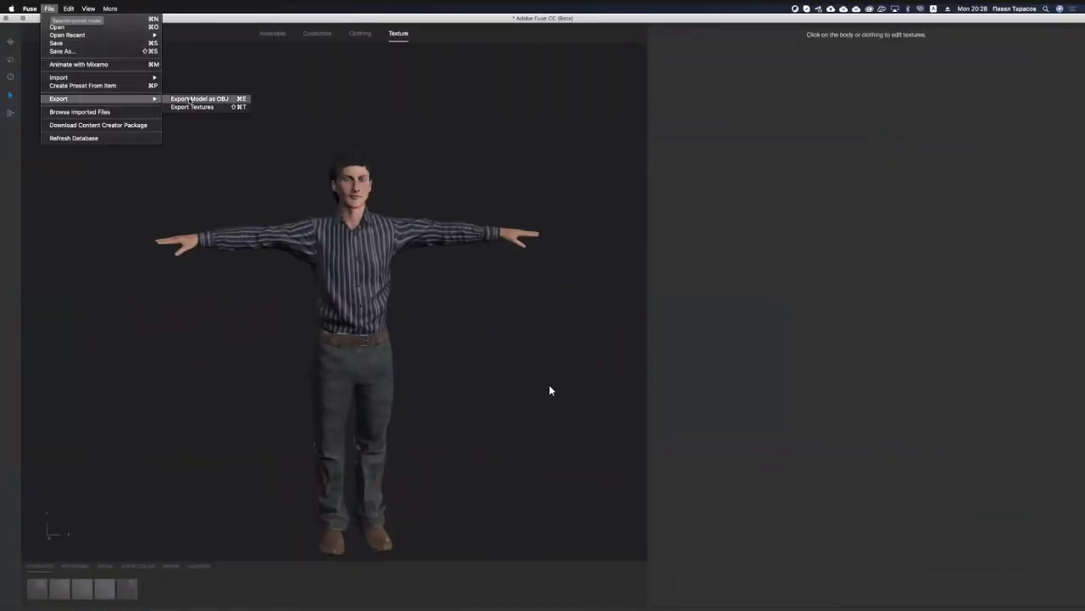
click(195, 99)
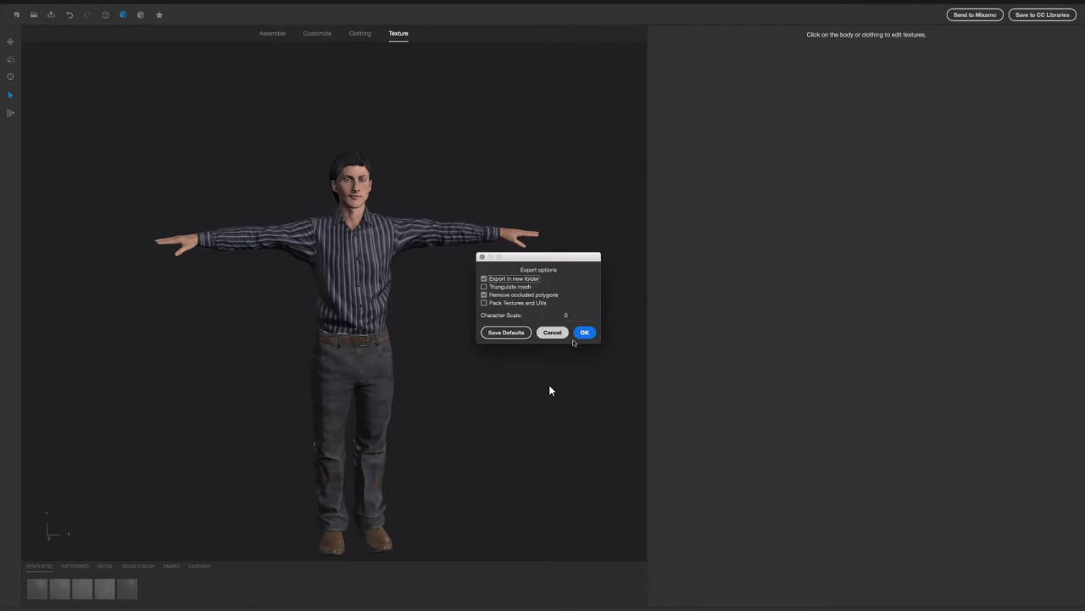
click(564, 315)
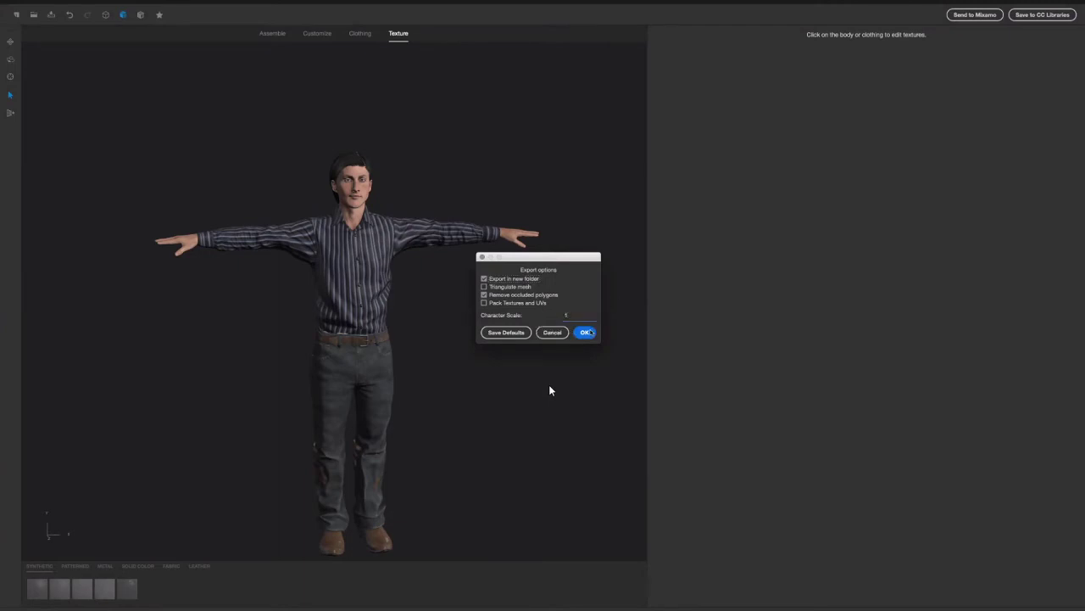
click(594, 332)
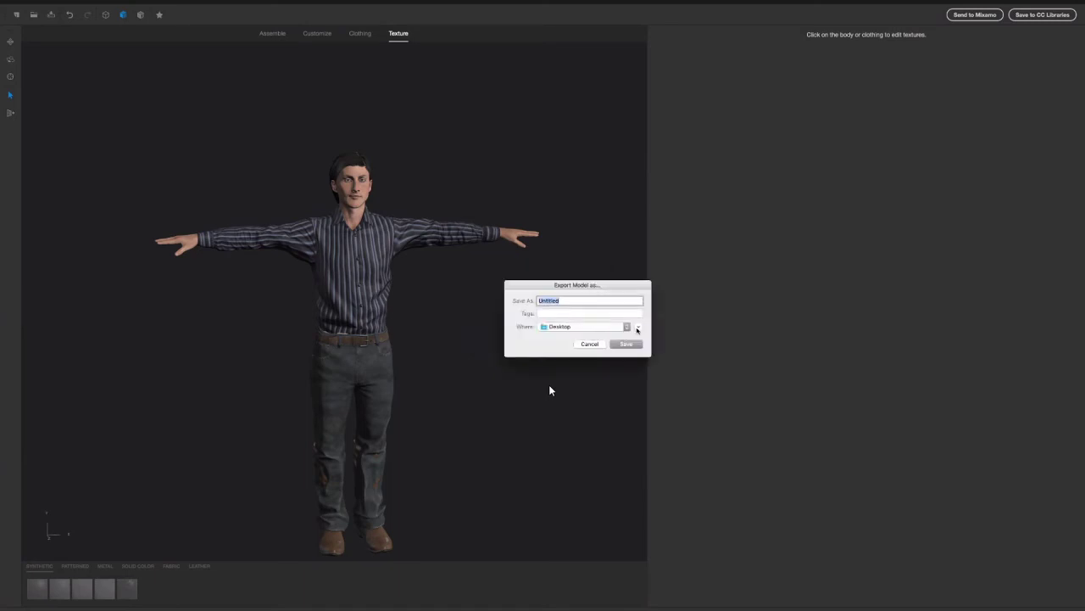
Step: Save the exported model as PB_Man in a new Desktop folder named PB_Man
click(639, 327)
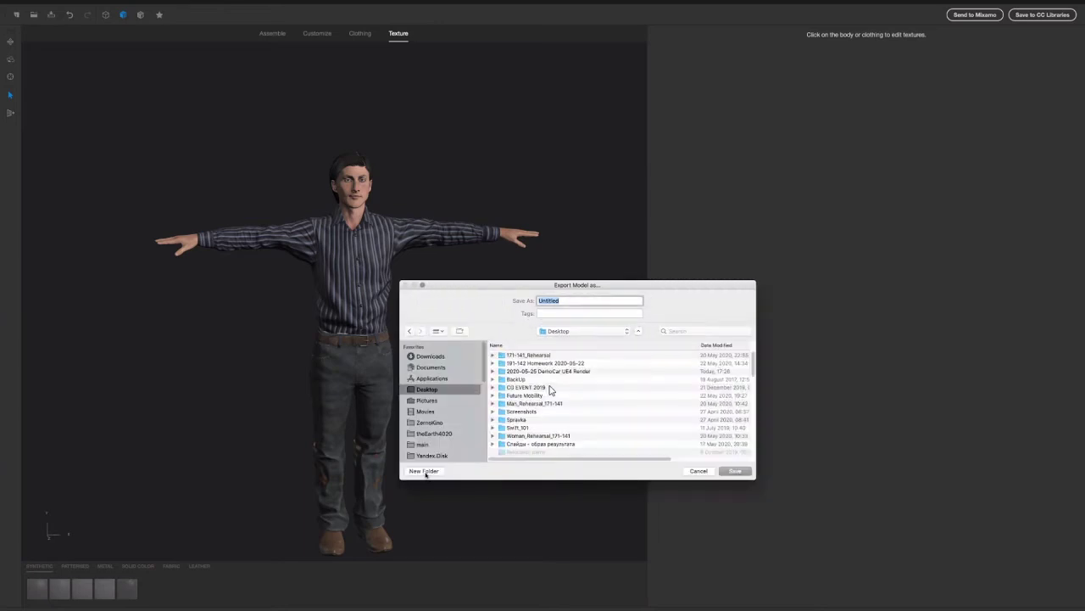
click(424, 471)
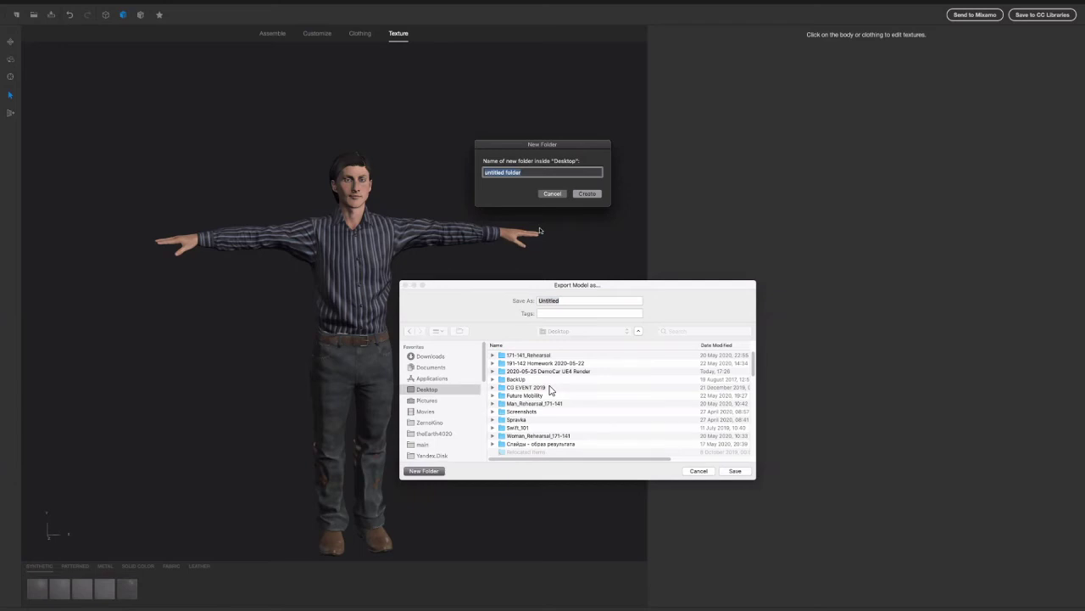
text(R)
click(594, 195)
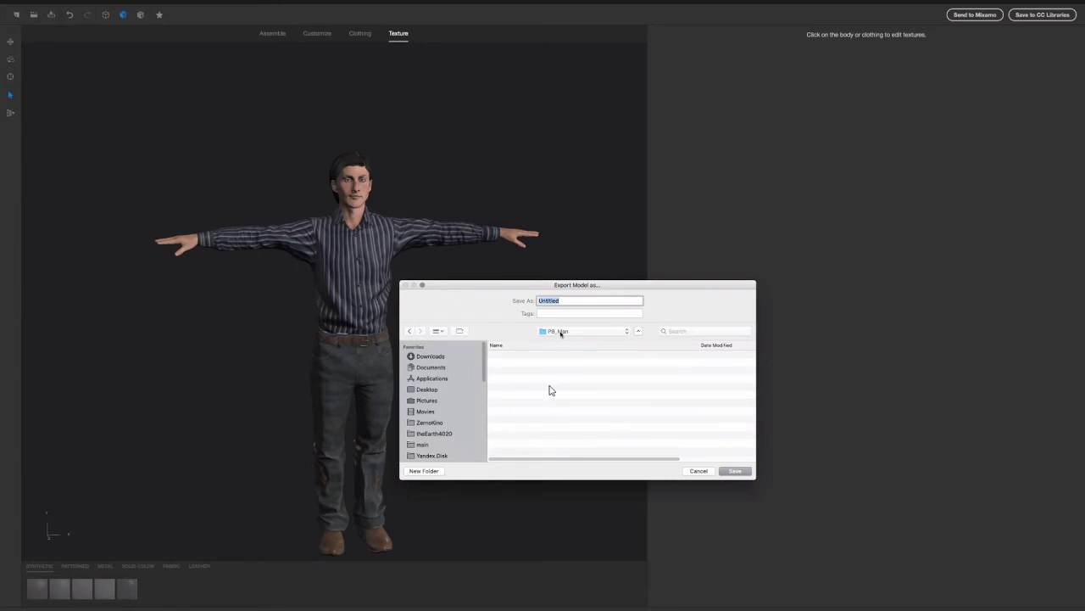
text(I)
click(736, 472)
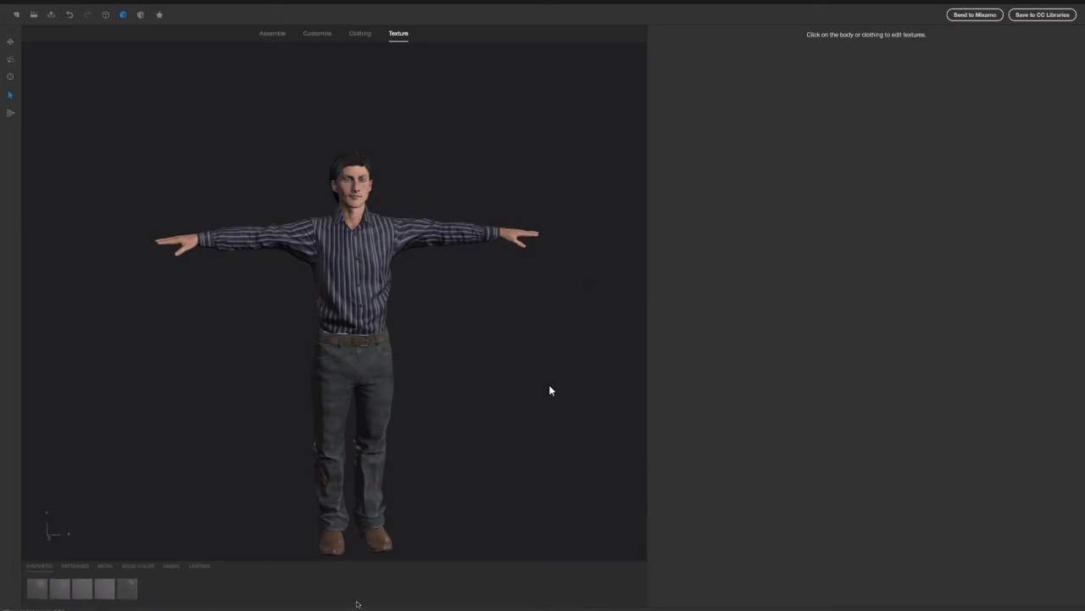
Step: Switch from Fuse to Finder
key(super+Tab)
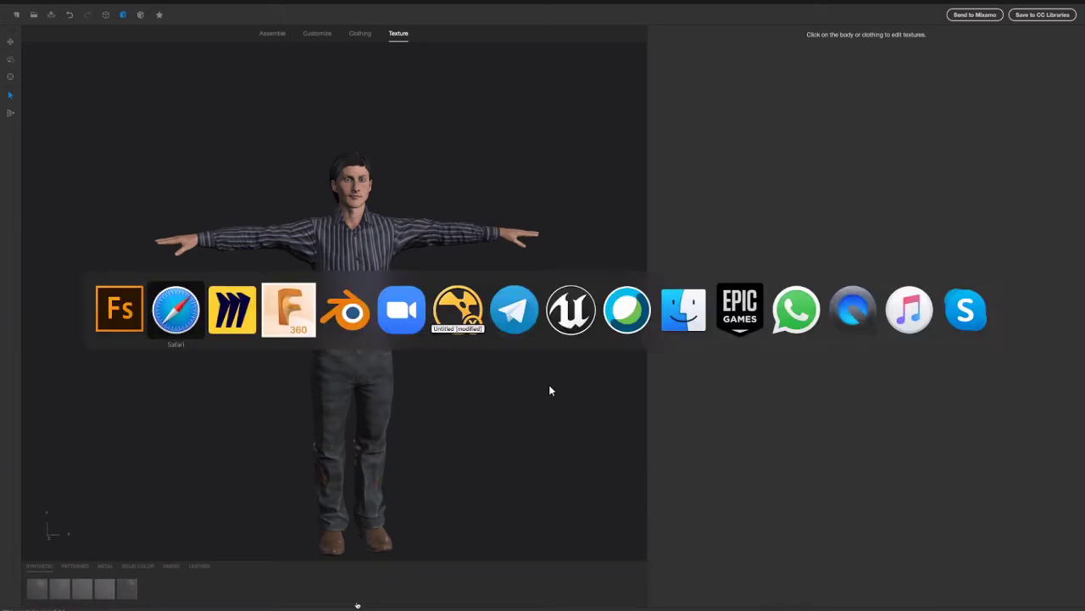
key(super+Tab)
key(super+Tab)
key(super+Tab)
key(super+Tab)
key(super+Tab)
key(super+Tab)
key(super+Tab)
key(super+Tab)
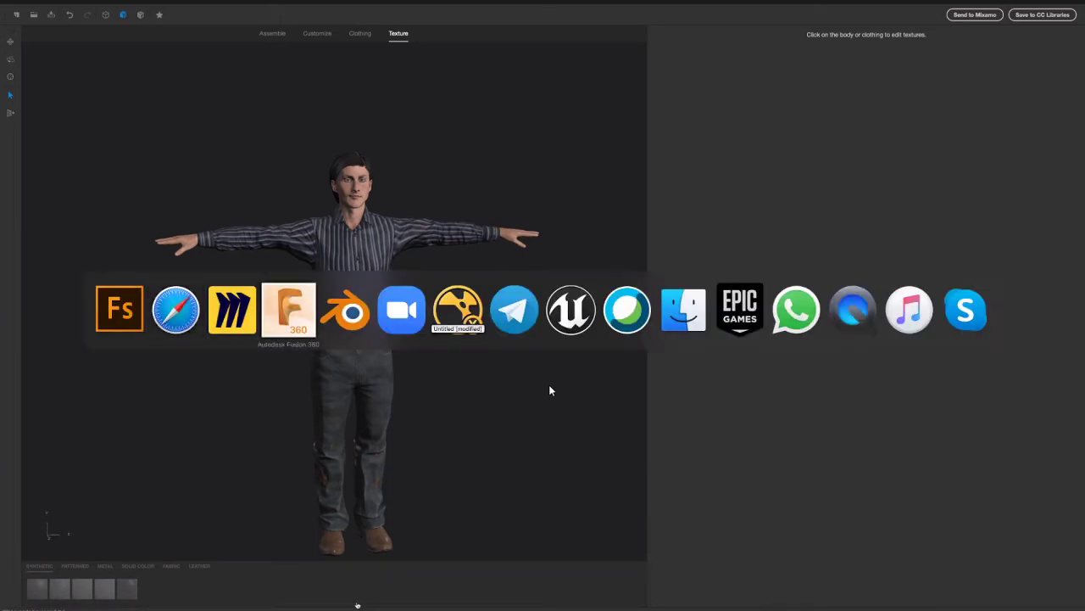
key(super+Tab)
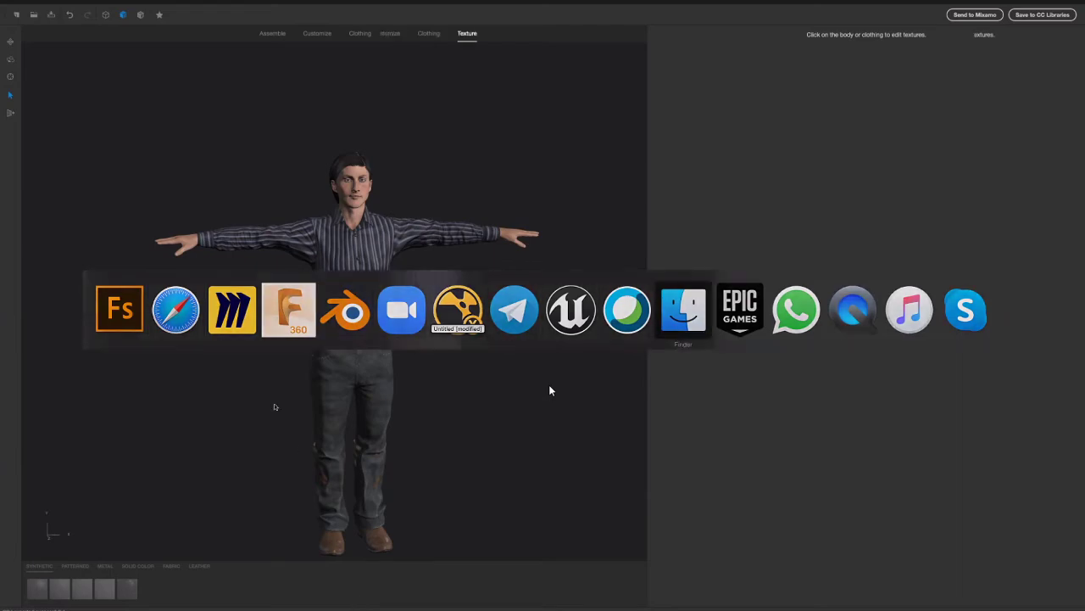
key(space)
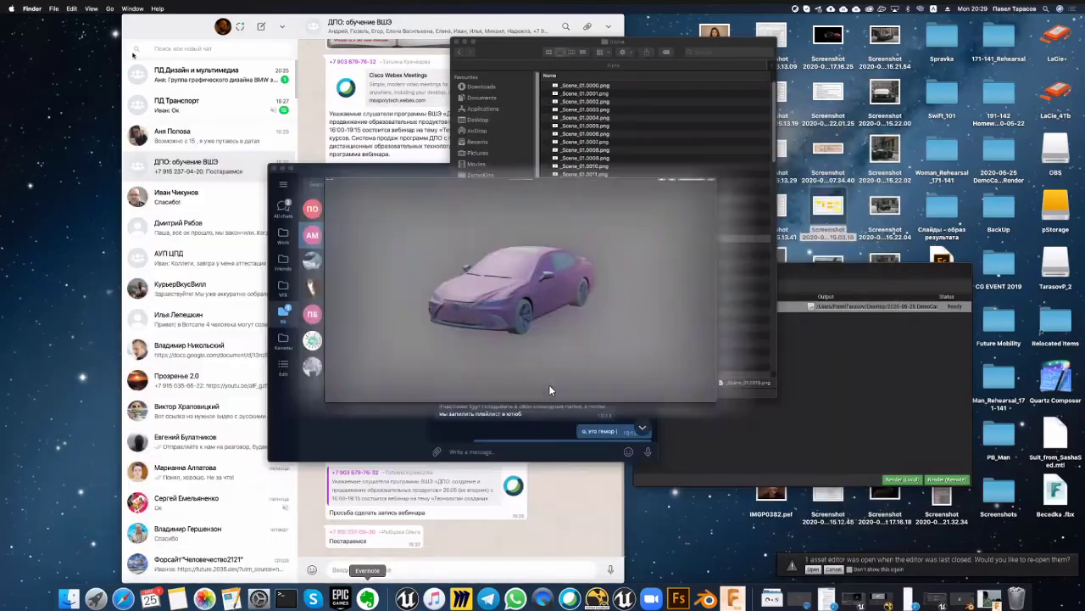
Step: Clear the desktop by hiding other applications and minimizing the Telegram, message log and Finder windows
key(alt+super+h)
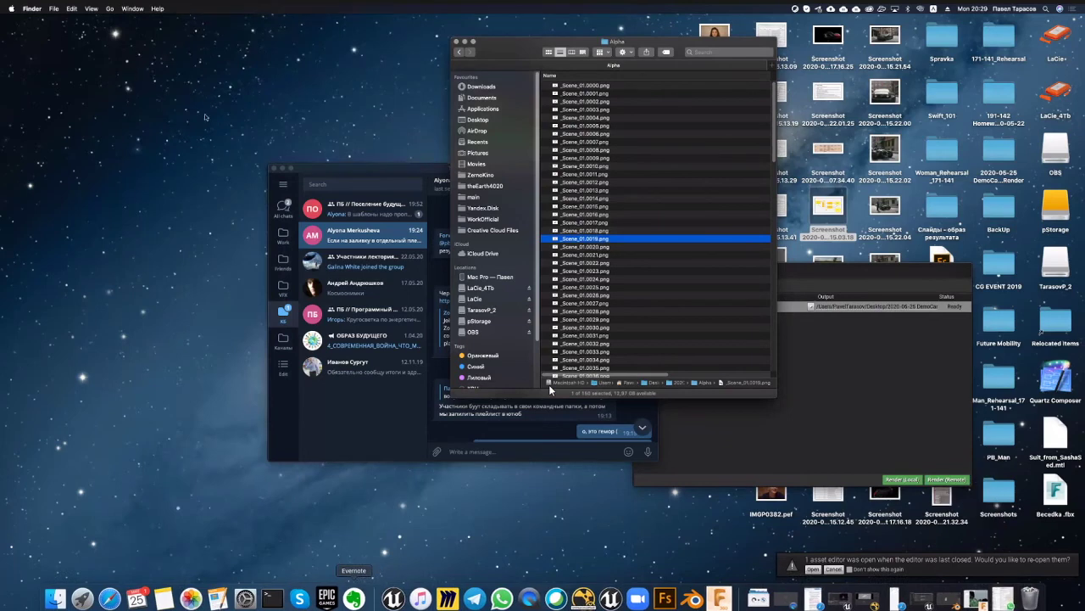
click(276, 172)
click(281, 169)
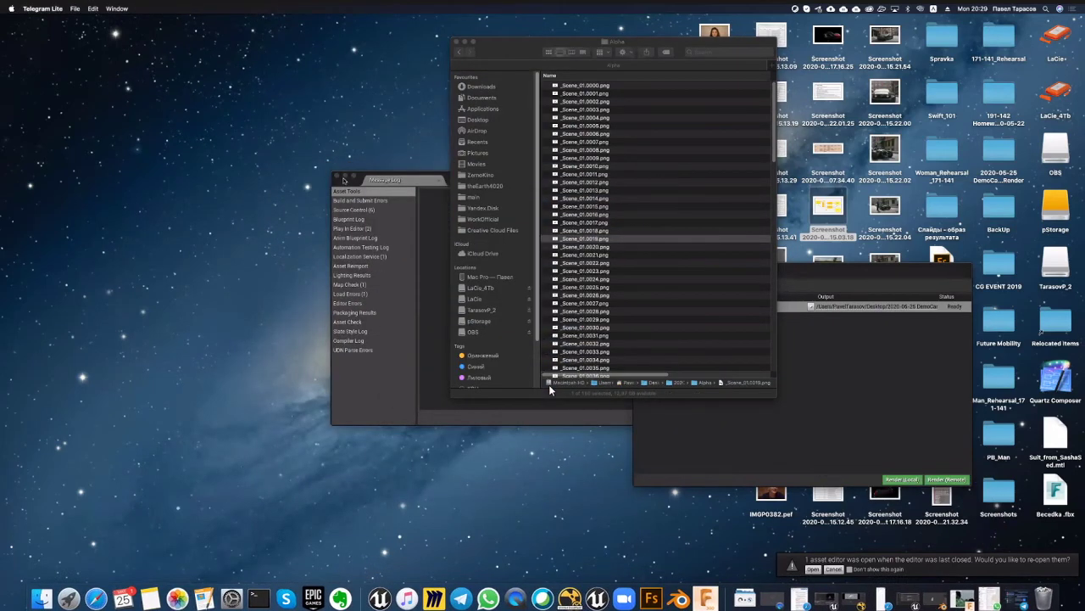
click(346, 175)
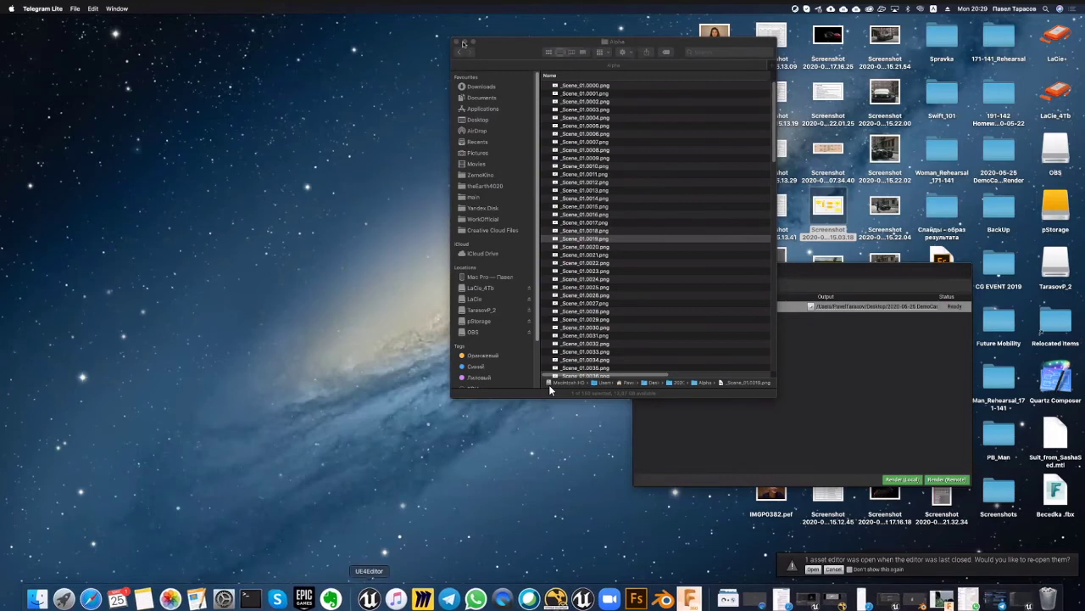
click(465, 41)
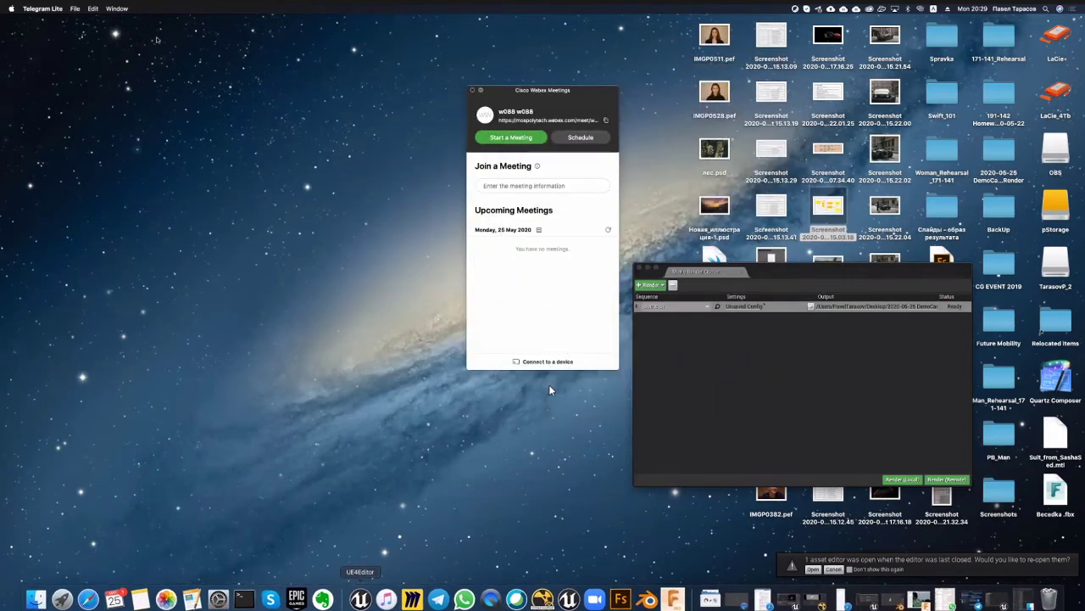
click(11, 9)
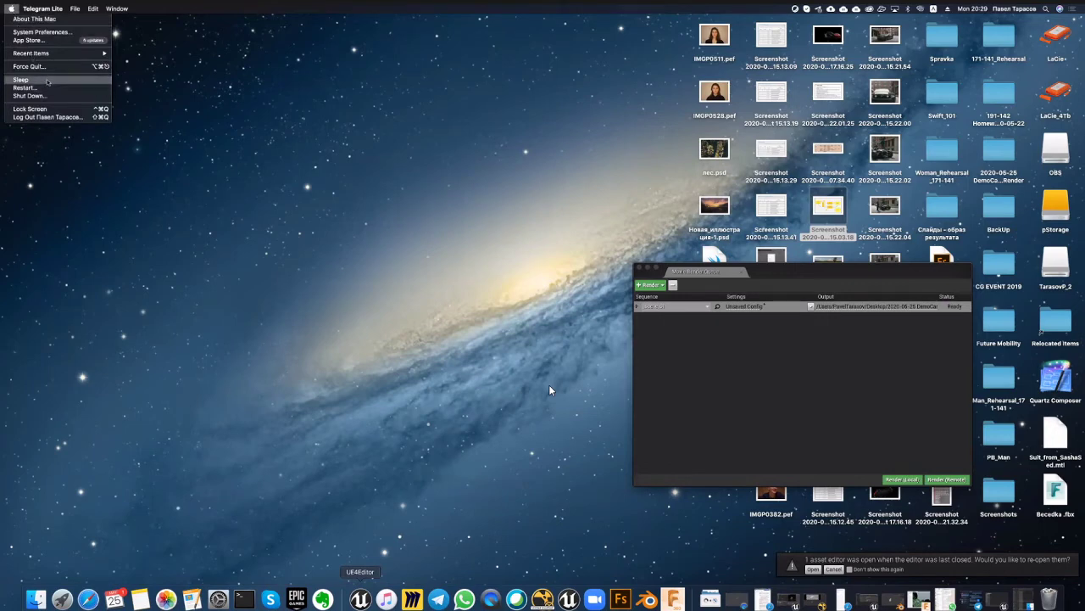
click(237, 154)
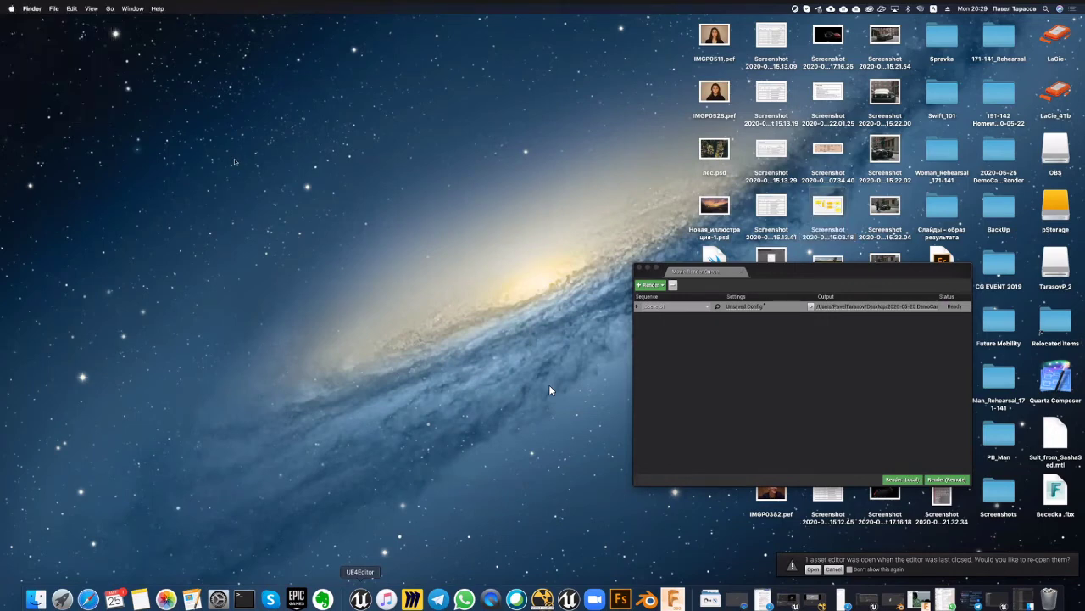
Step: Bring Finder back, open the Desktop's PB_Man folder, expand the exported PB_Man subfolder and compress it into a zip archive
click(36, 599)
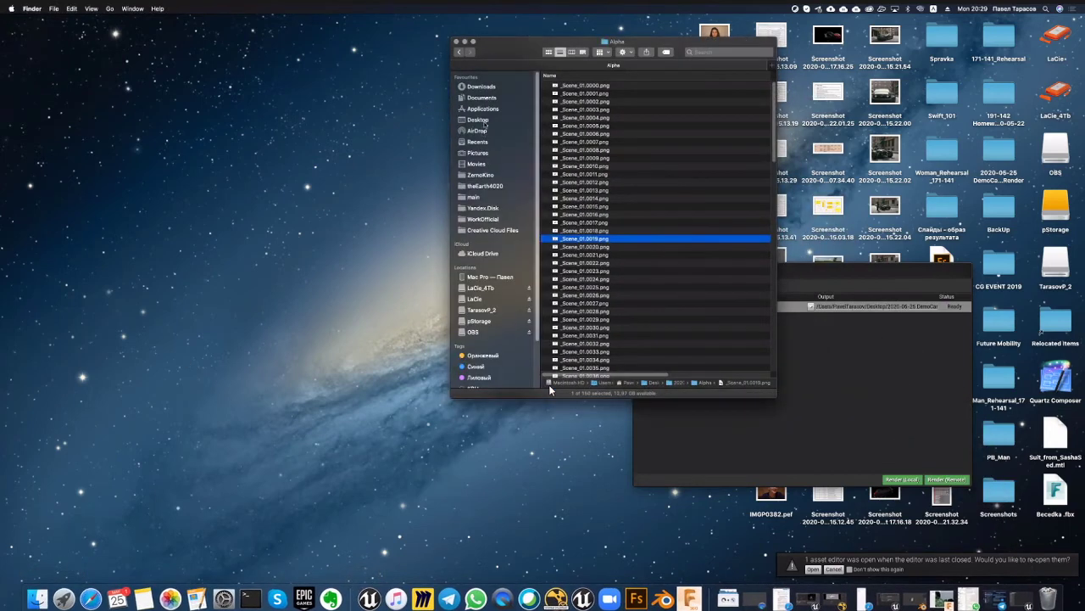
click(495, 124)
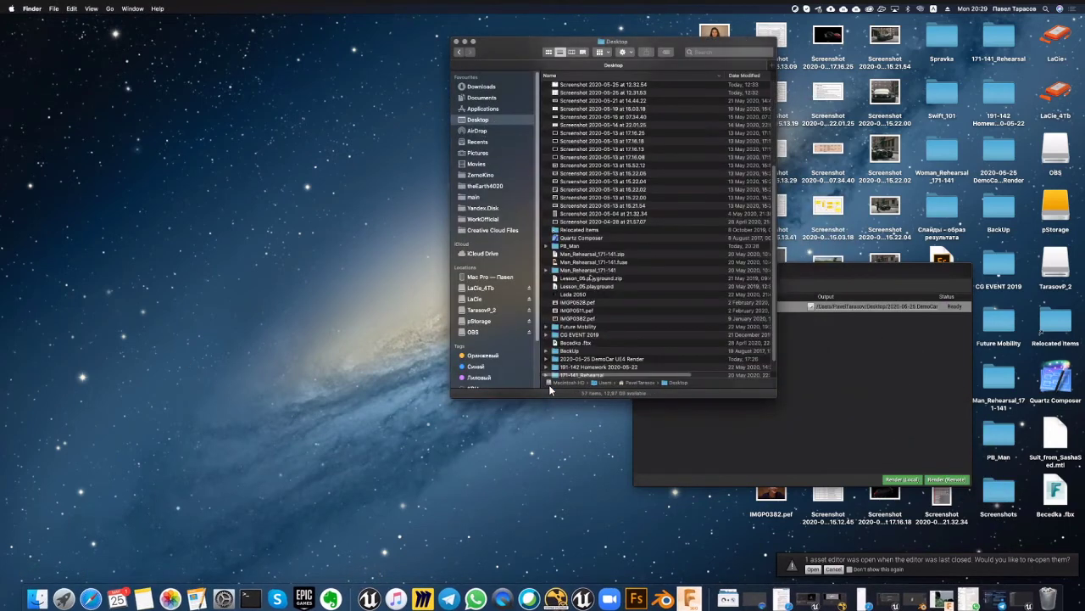
click(576, 247)
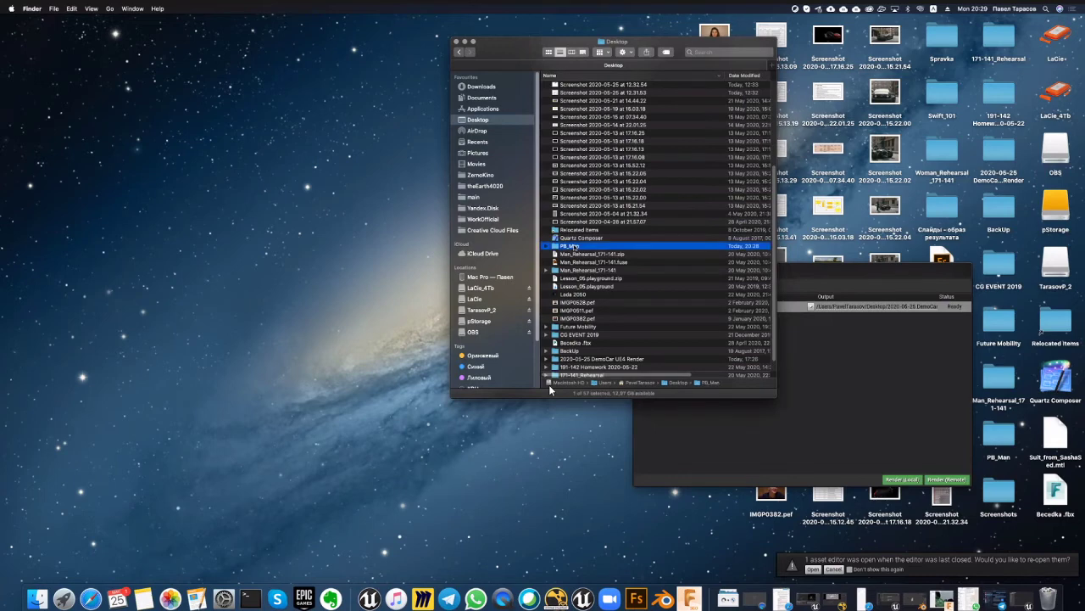
double_click(577, 246)
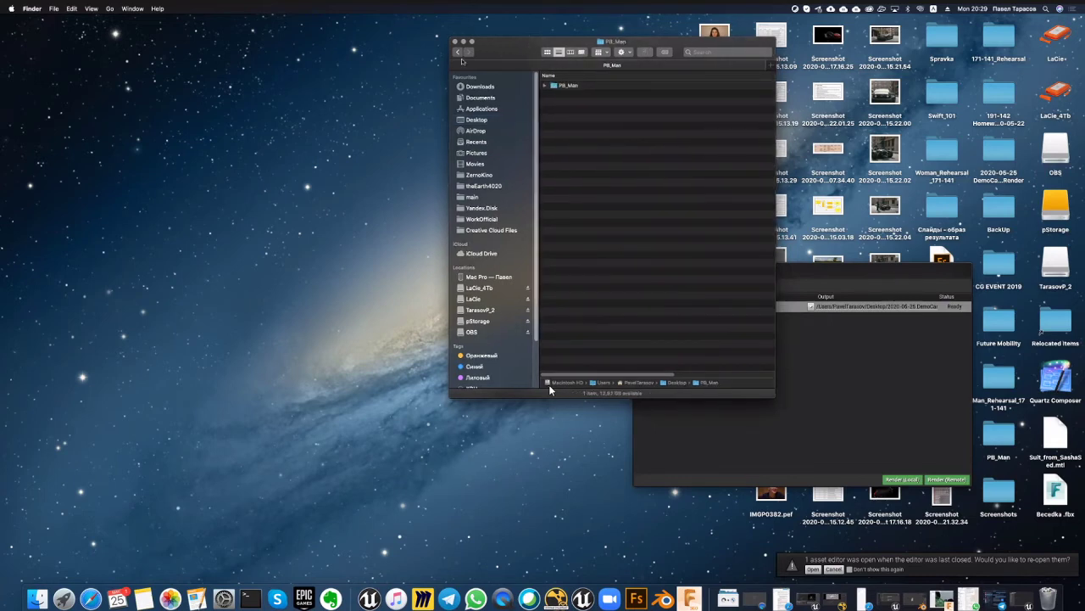
click(428, 113)
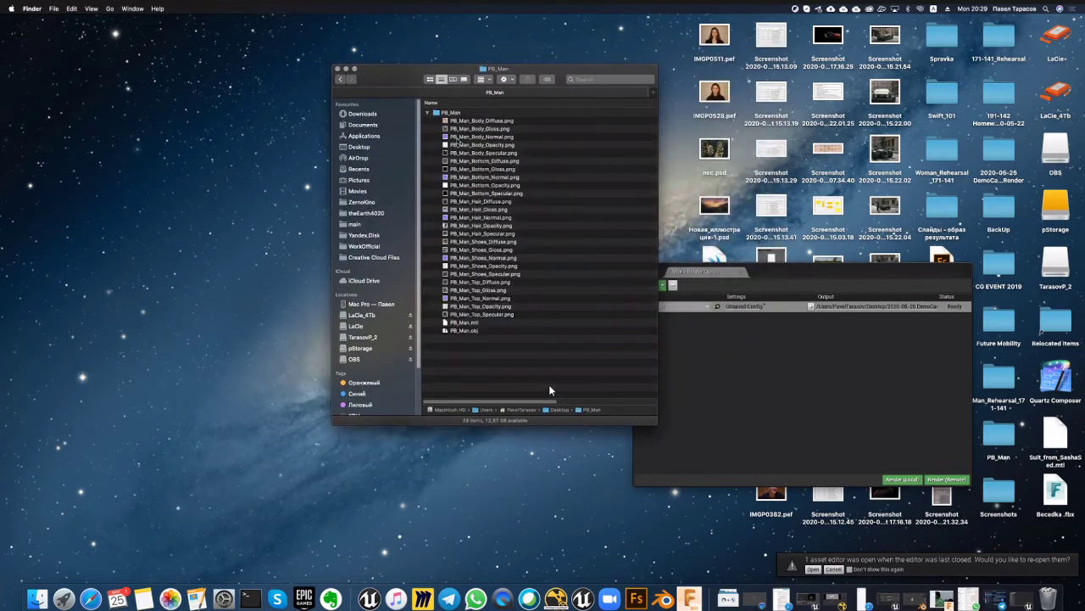
right_click(458, 114)
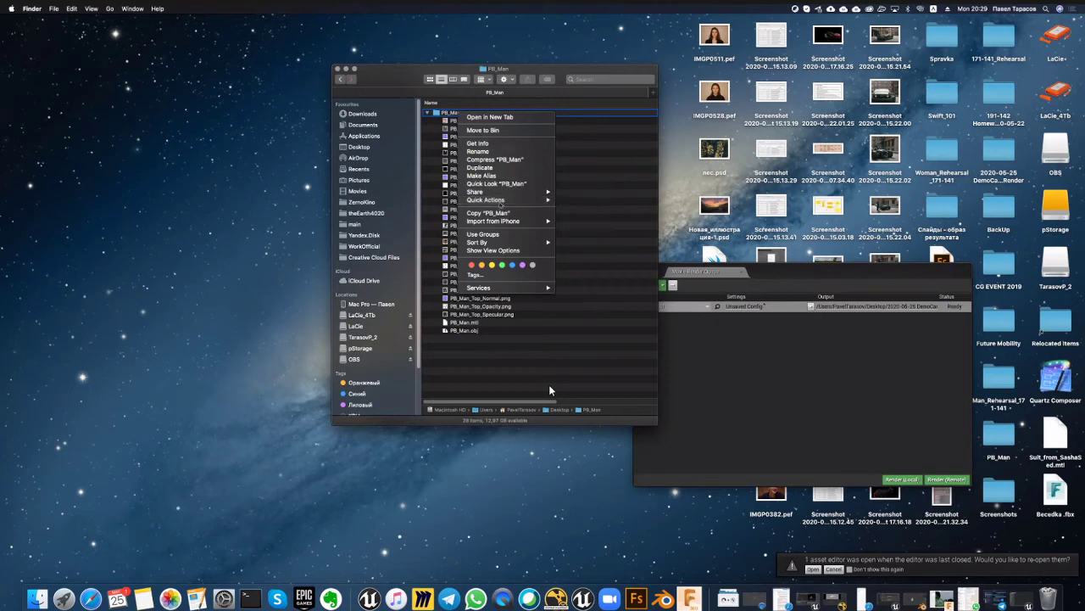
click(496, 160)
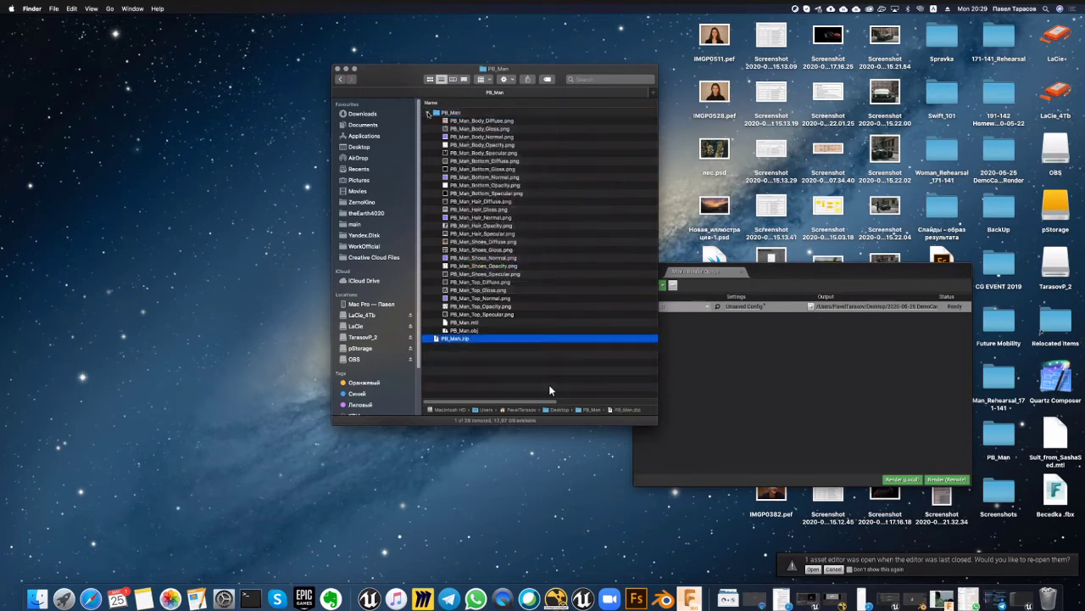
Step: Switch to Safari and go to mixamo.com
click(89, 599)
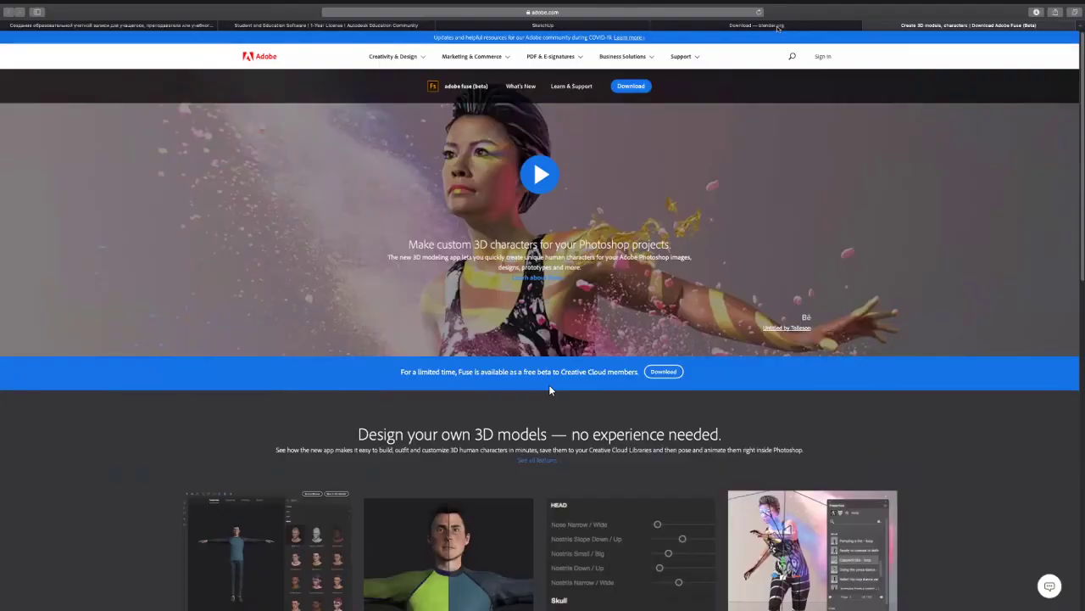
click(727, 12)
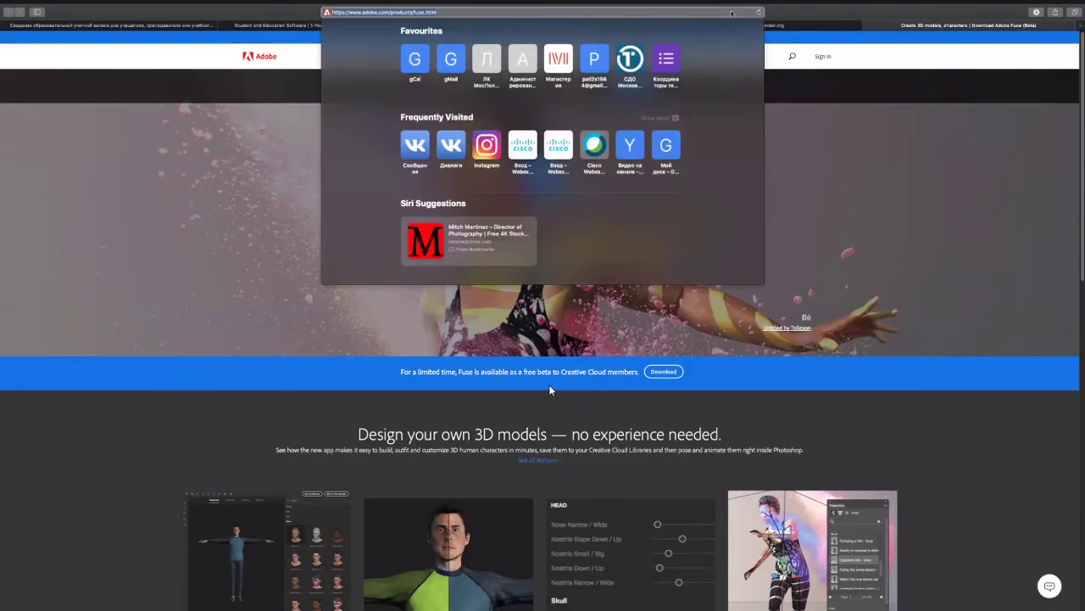
text(mixamo)
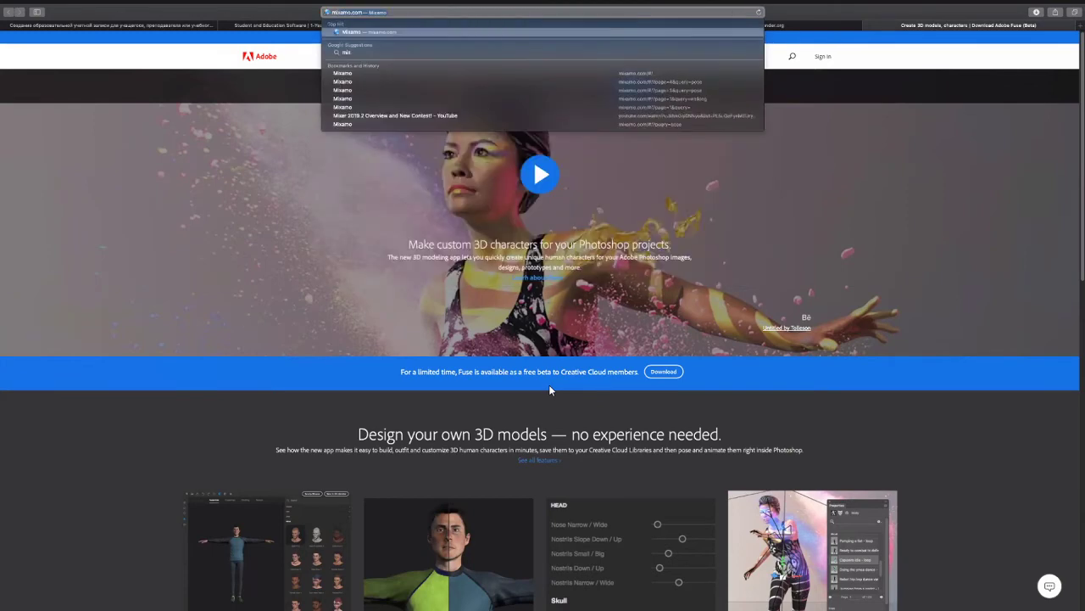
text(.com)
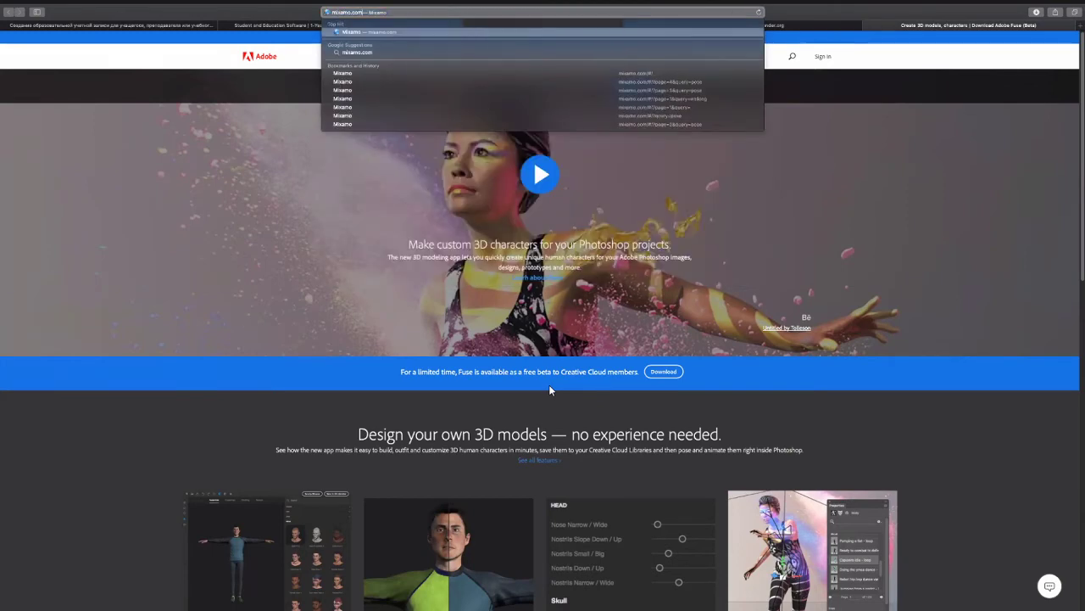
key(Return)
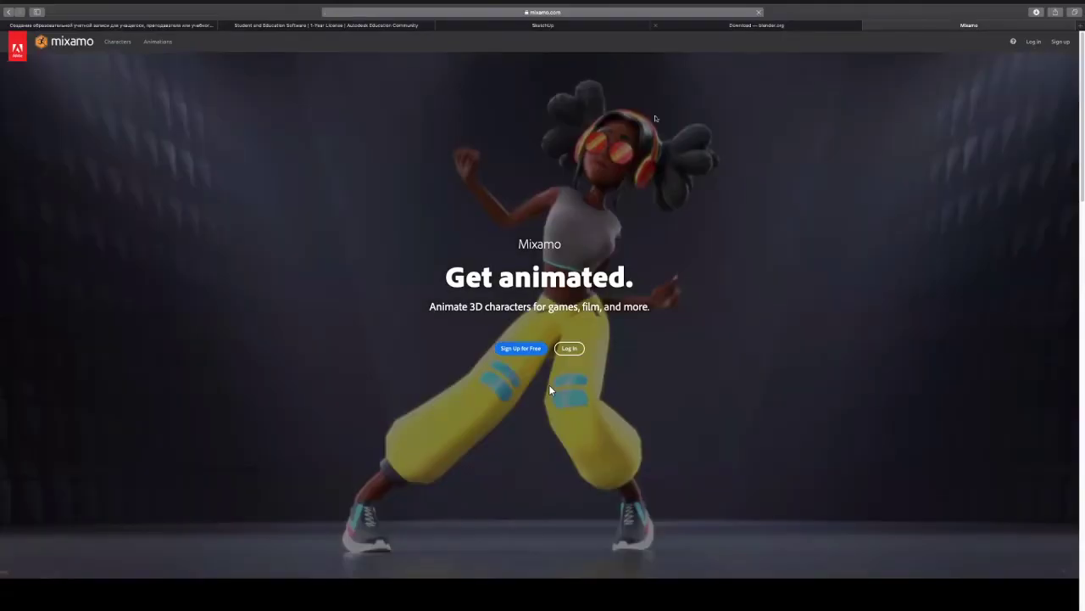
Step: Log in to Mixamo with a Google account and bring up the character upload dialog
click(569, 348)
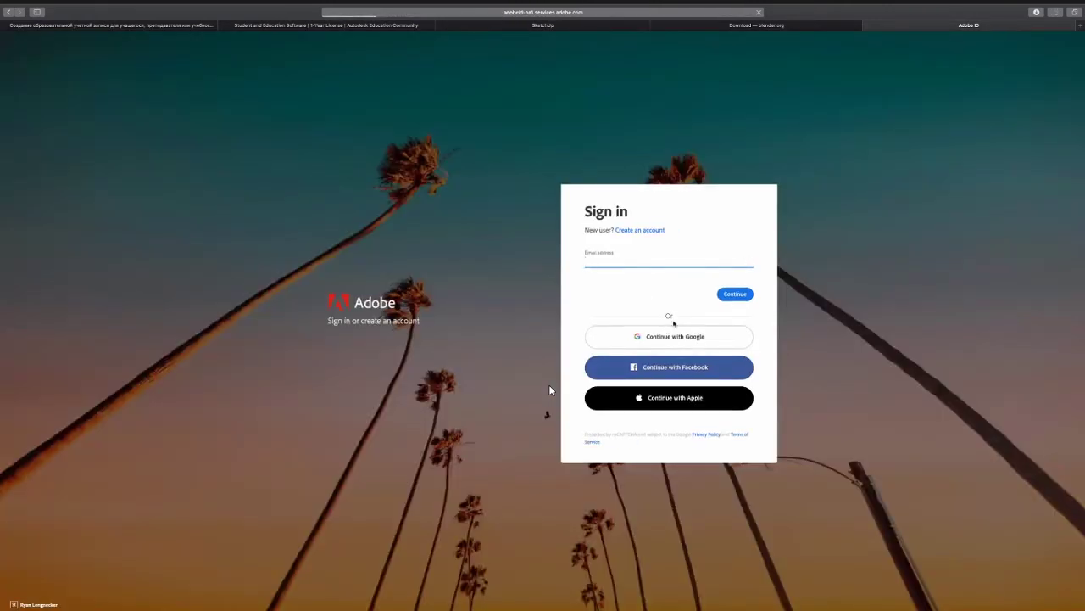
click(670, 332)
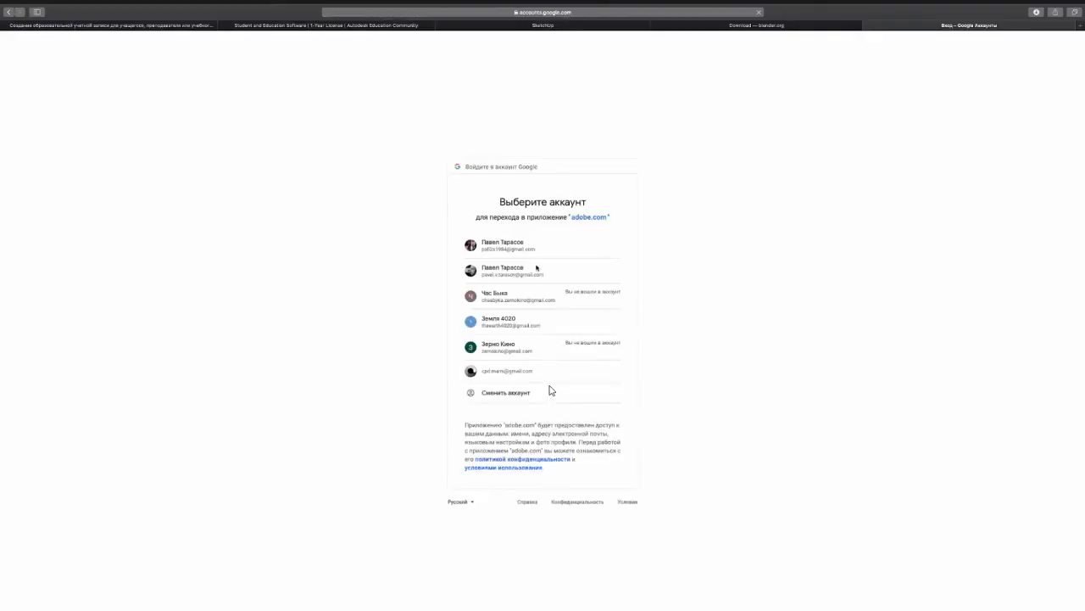
click(536, 248)
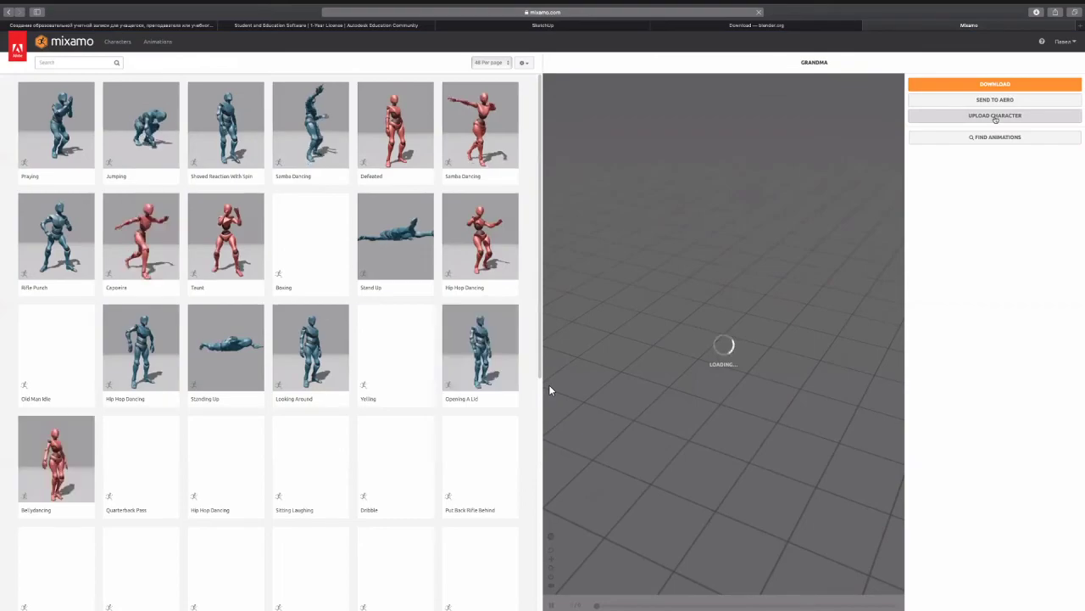
click(995, 116)
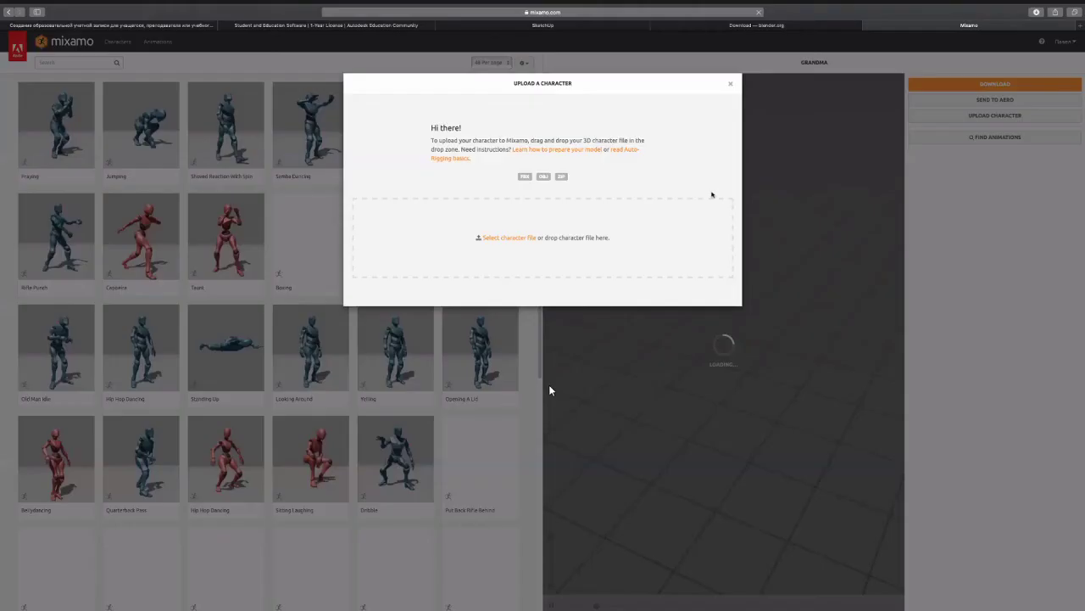
Step: Start selecting a character file to upload, go to the Desktop folder and show its items as a list
click(519, 238)
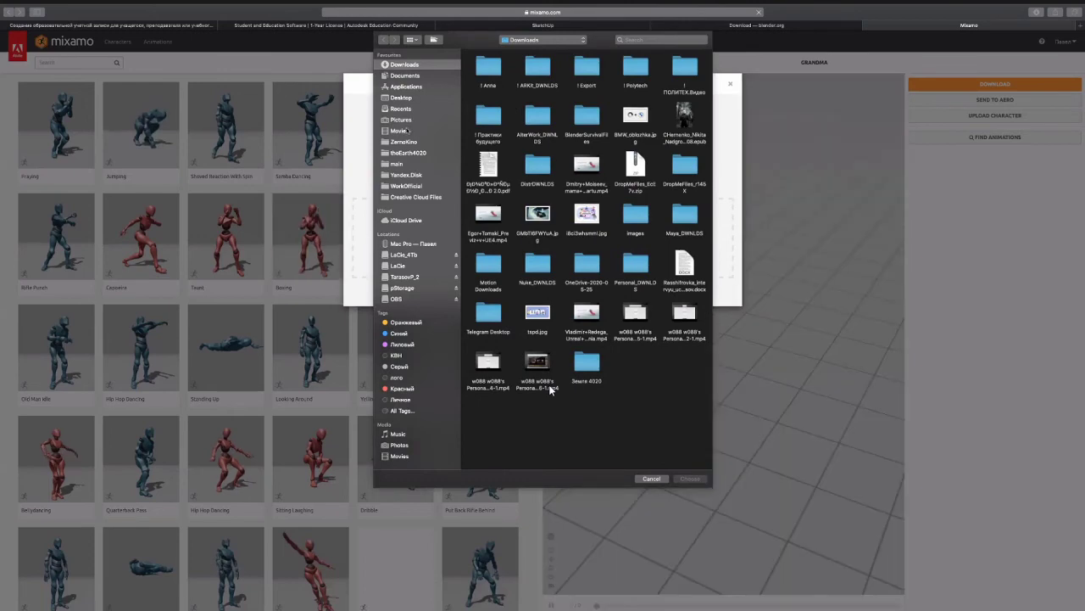
click(402, 97)
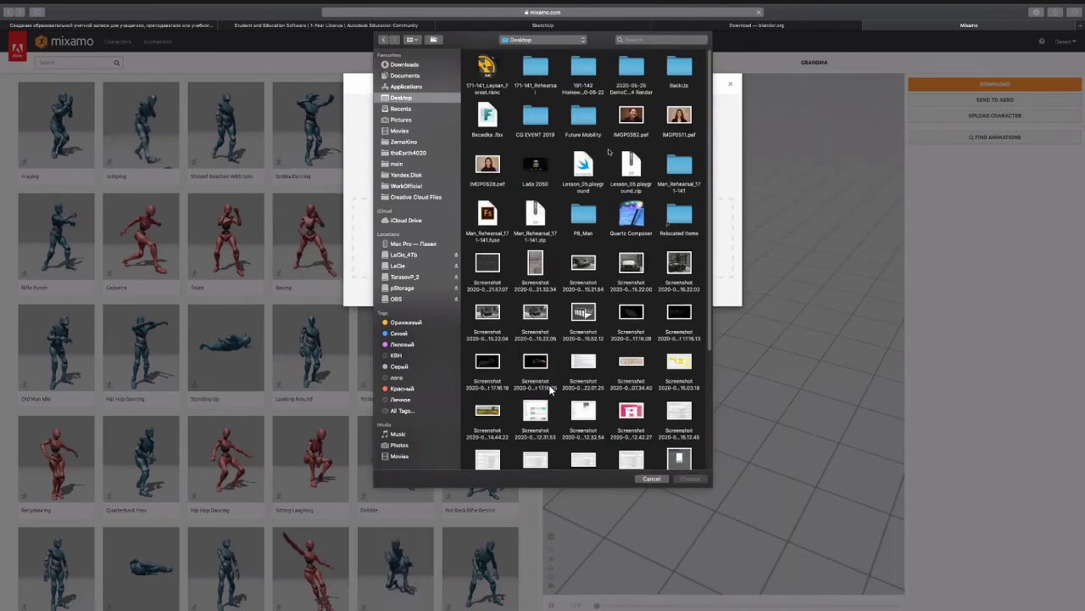
scroll(550, 387, down, 2)
scroll(549, 390, down, 3)
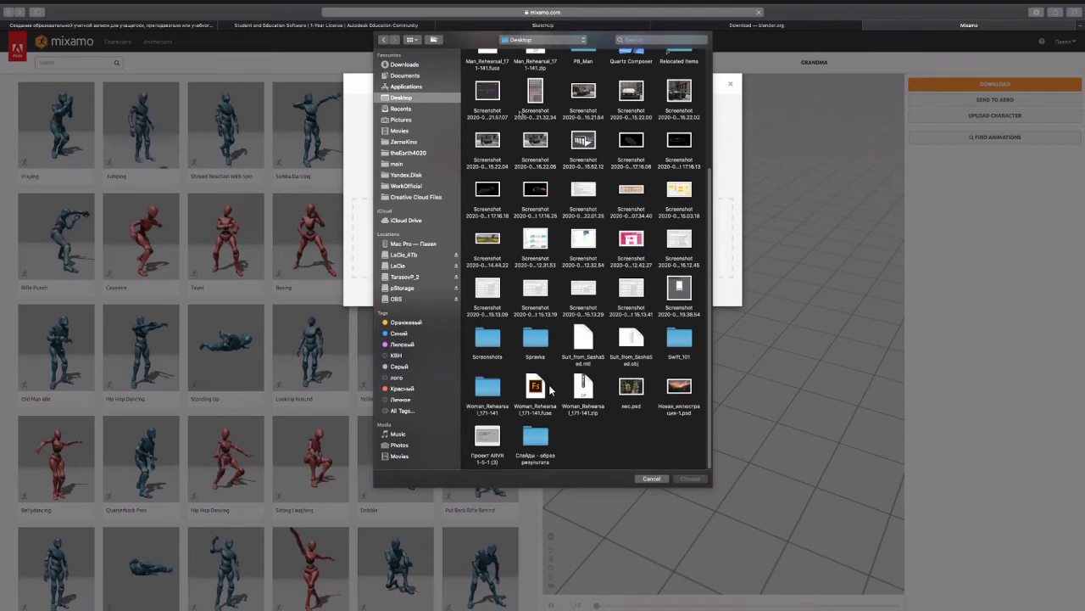
click(416, 40)
key(Down)
key(Down)
key(Down)
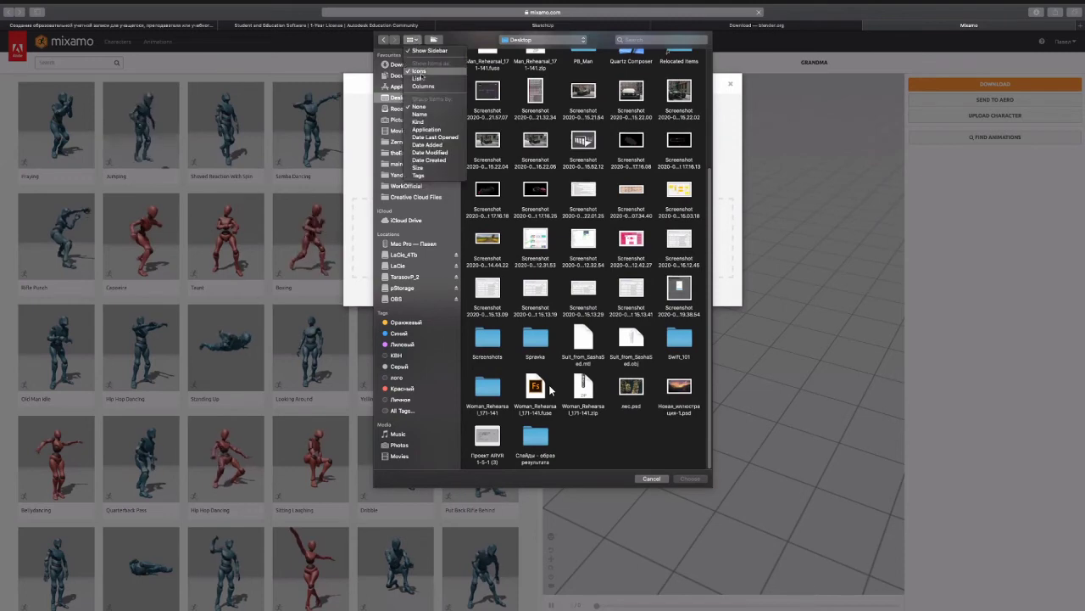
key(Return)
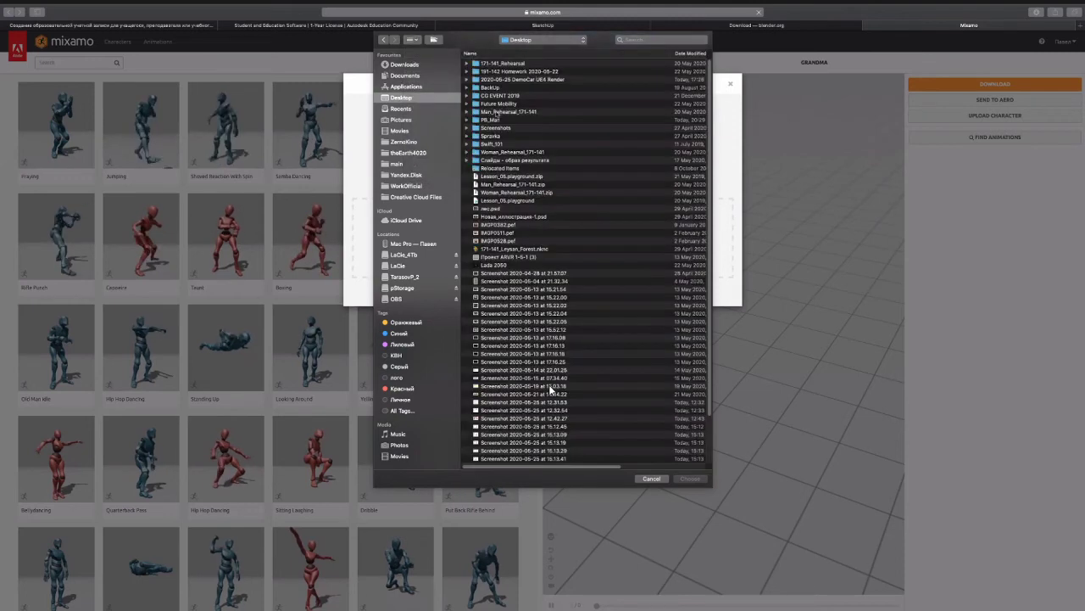
Step: Widen the file selection dialog and look through the Desktop items for the PB_Man zip archive
click(497, 120)
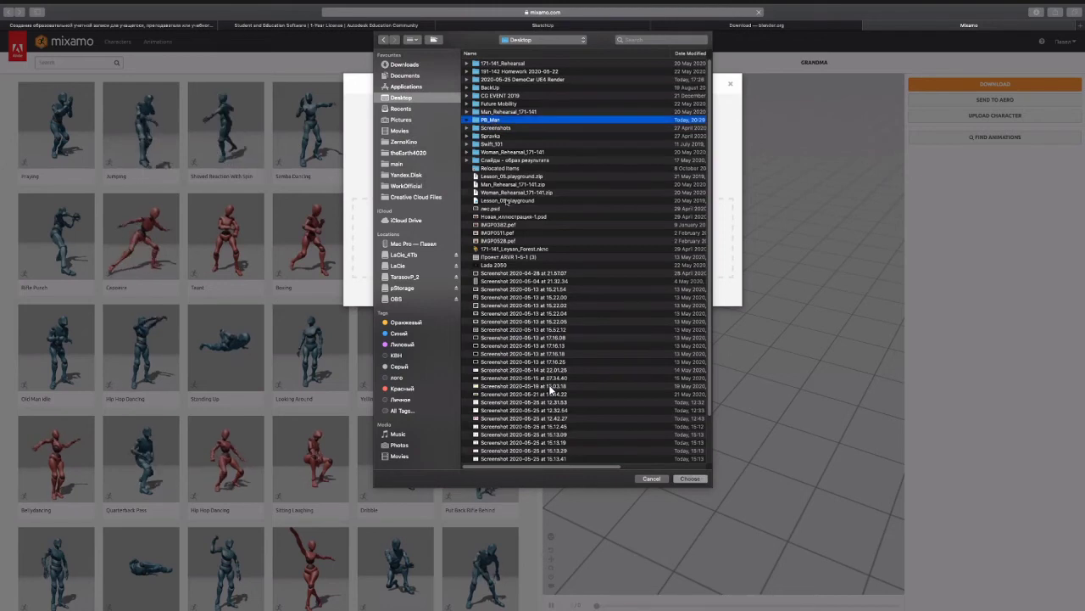
scroll(551, 390, down, 3)
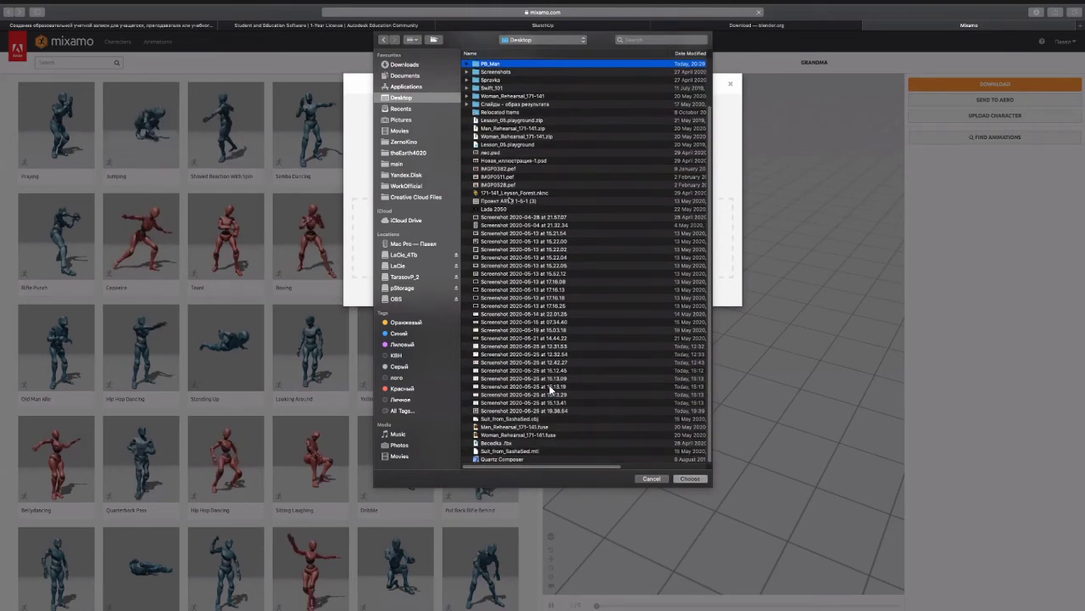
scroll(550, 388, up, 3)
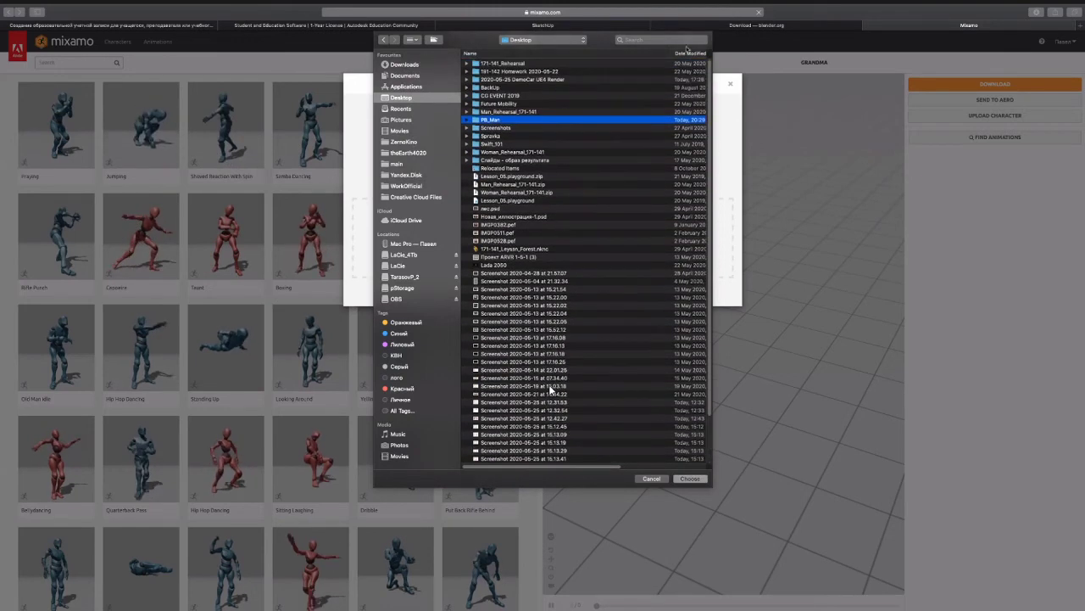
drag(710, 49, 844, 56)
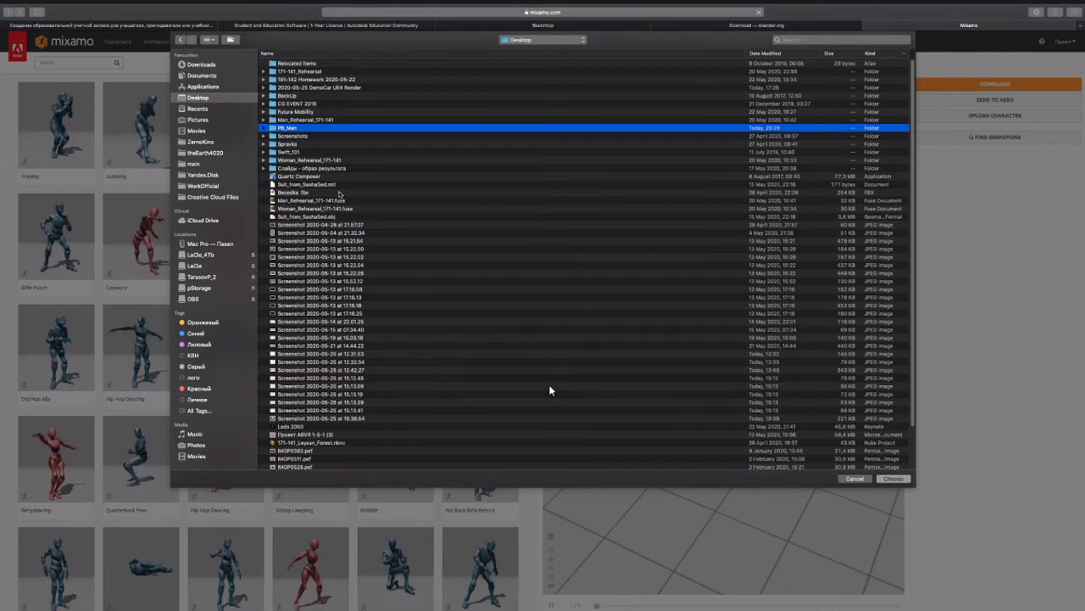
scroll(550, 386, down, 2)
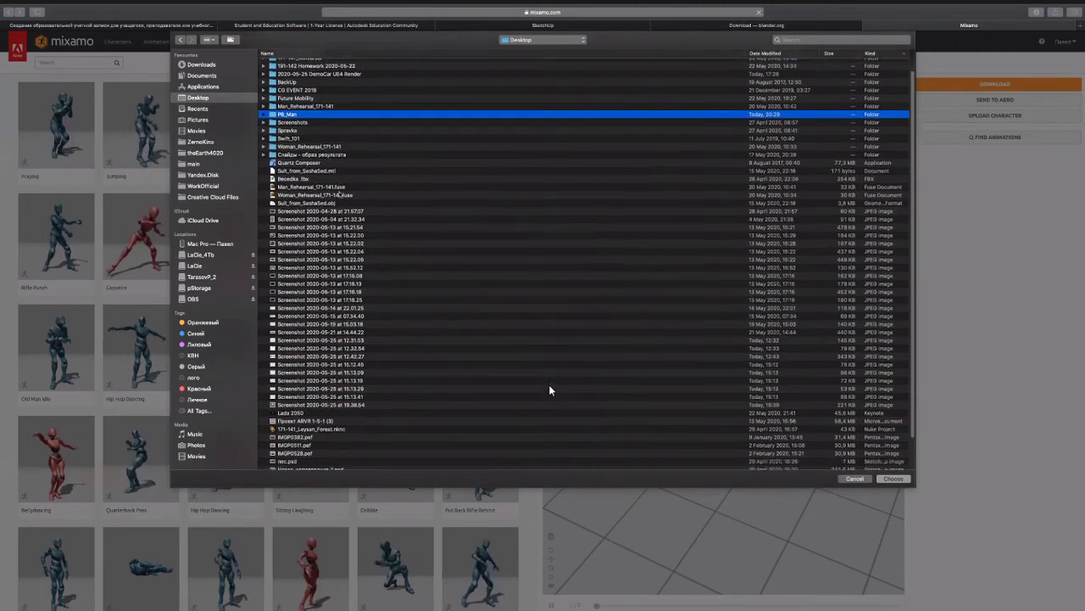
scroll(549, 386, down, 4)
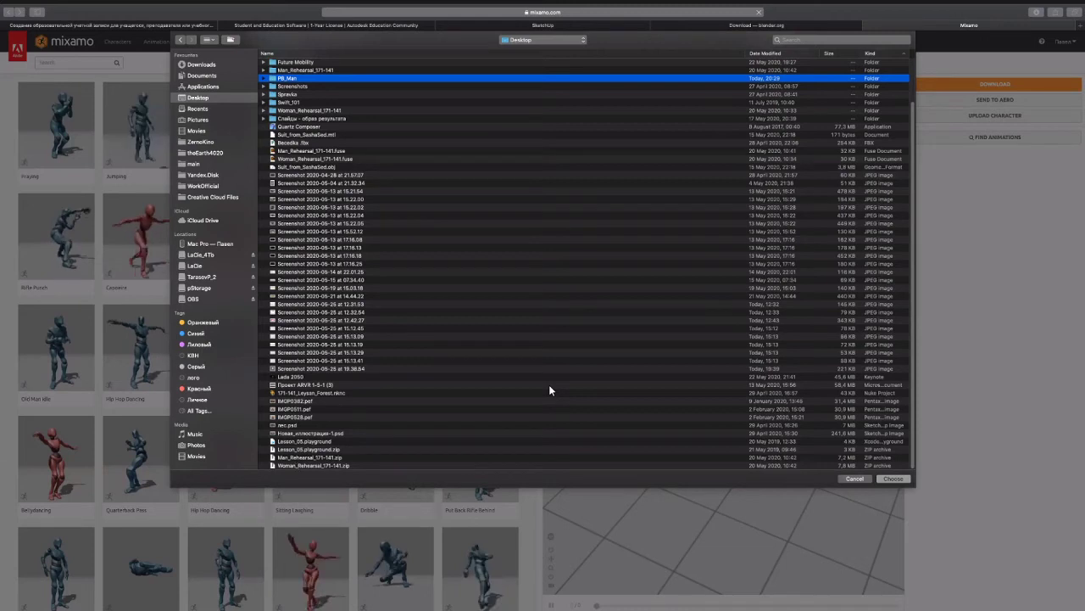
right_click(295, 78)
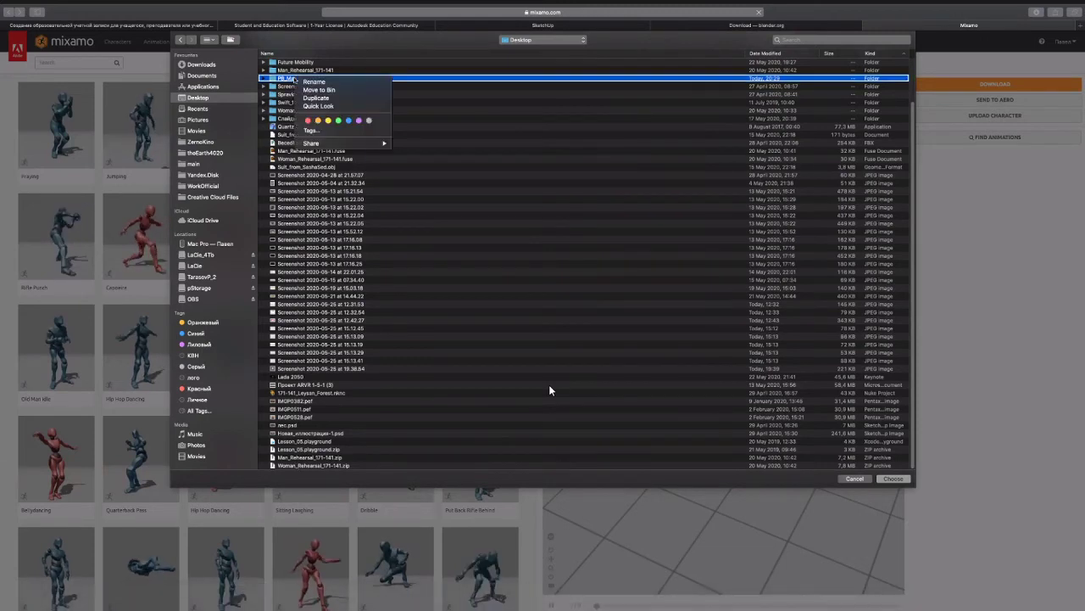
click(422, 166)
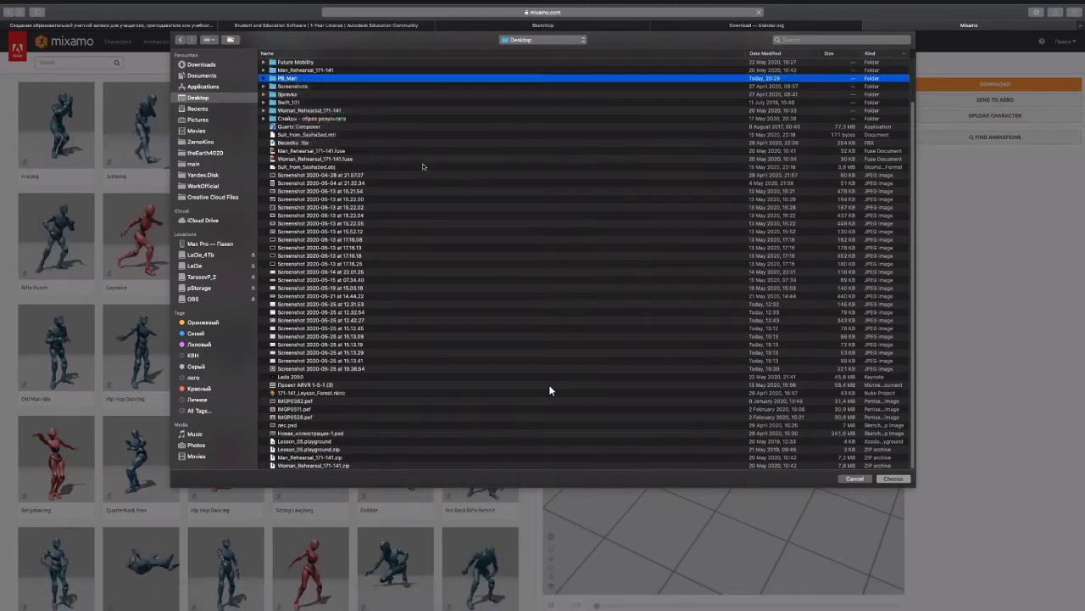
Step: Check the archive's location in Finder, and back in Safari upload PB_Man.zip from the Desktop's PB_Man folder
key(super+Tab)
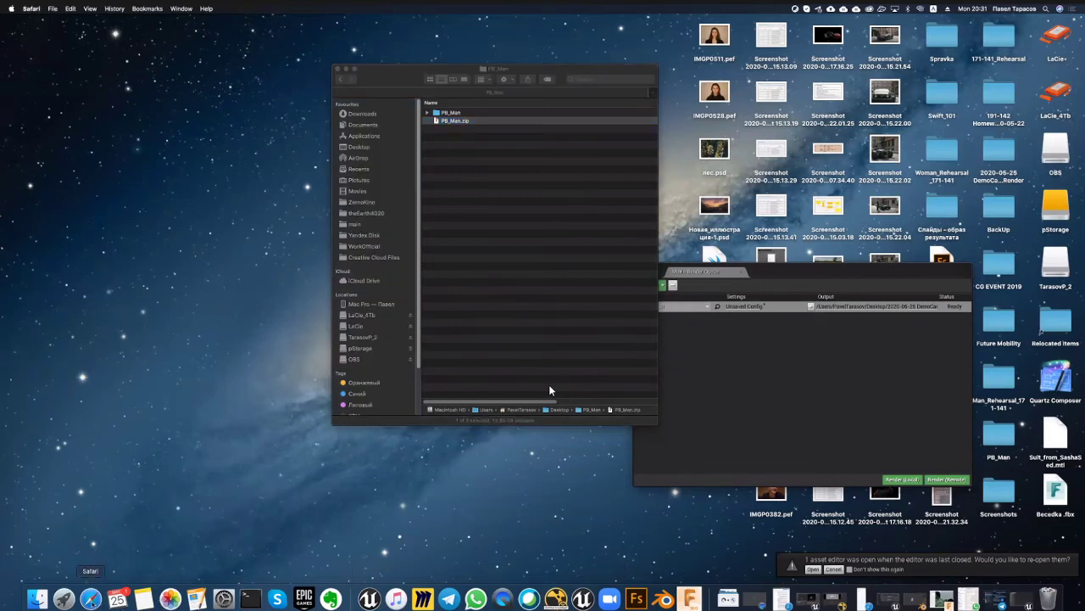
click(90, 599)
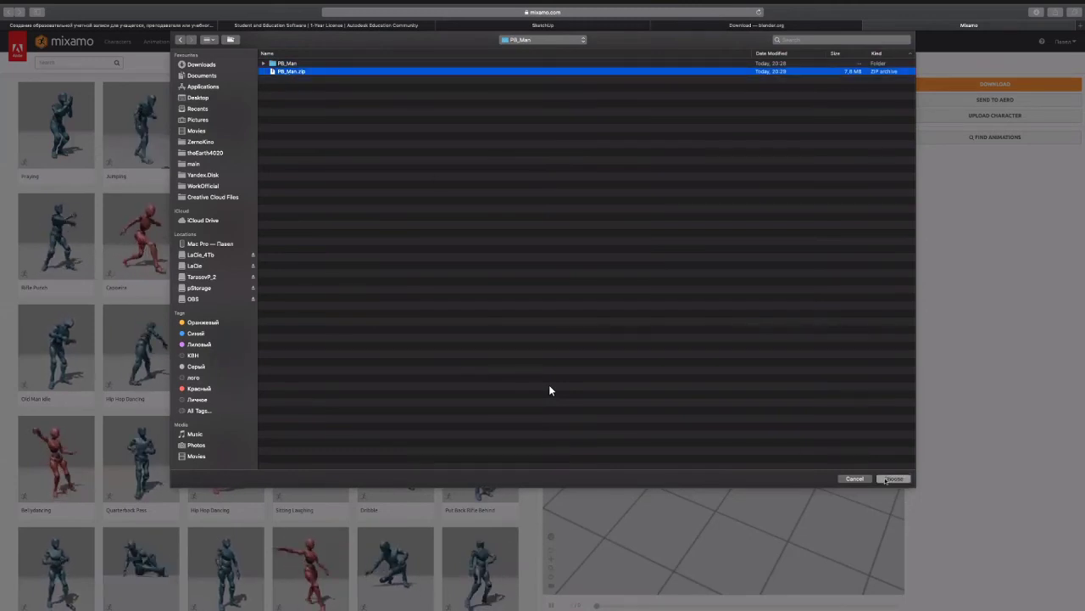
key(Return)
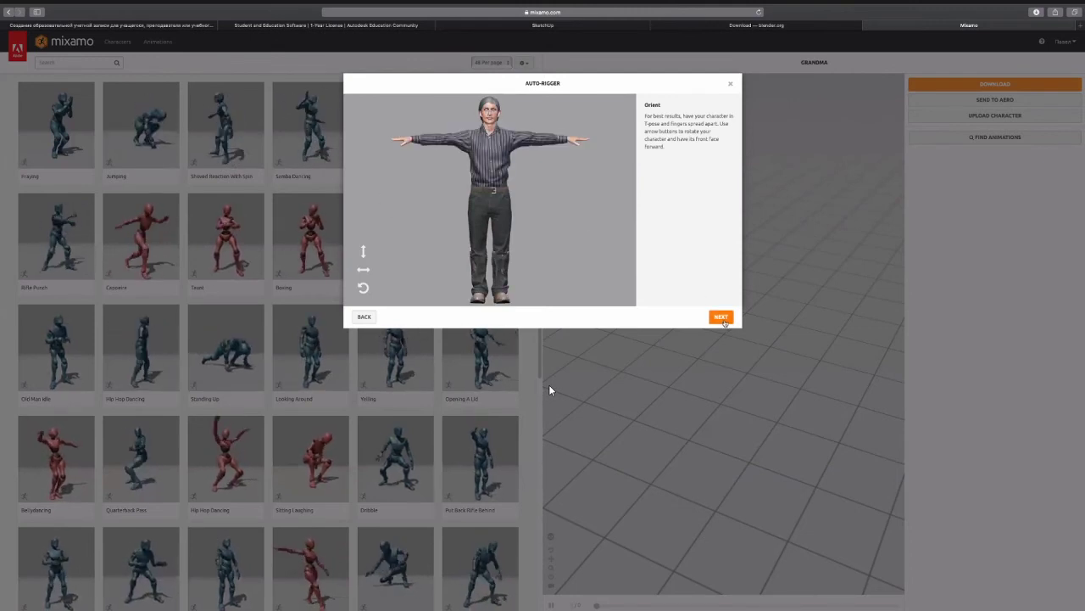
Step: Accept the character's orientation, place the chin, wrist, elbow, knee and groin markers with symmetry, and start auto-rigging with the Standard Skeleton
click(720, 317)
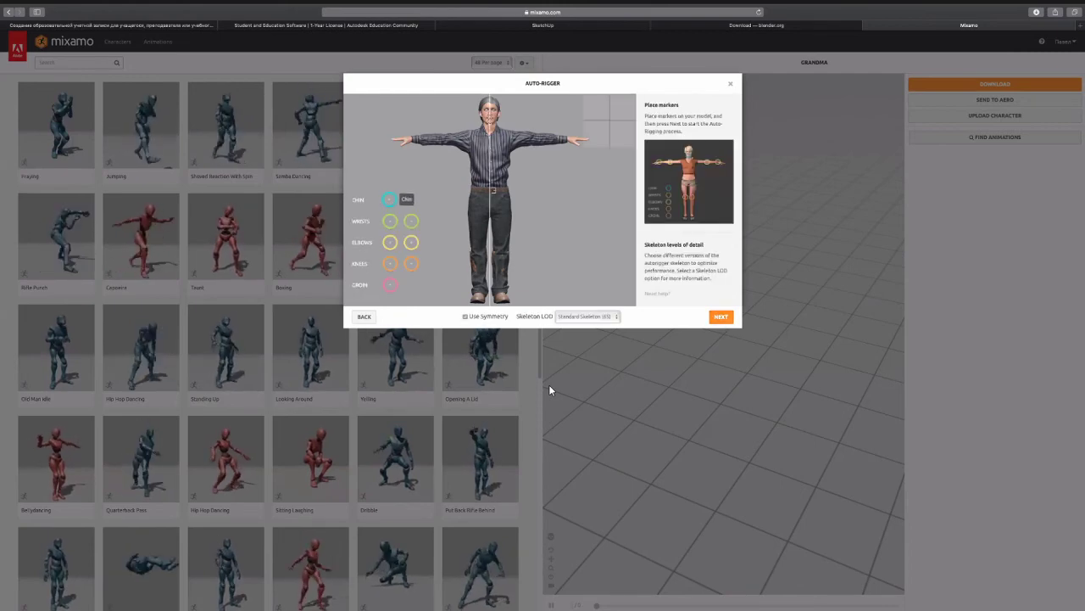
drag(390, 199, 489, 118)
mouse_move(390, 223)
mouse_down()
mouse_move(415, 166)
mouse_move(413, 129)
mouse_move(410, 139)
mouse_up()
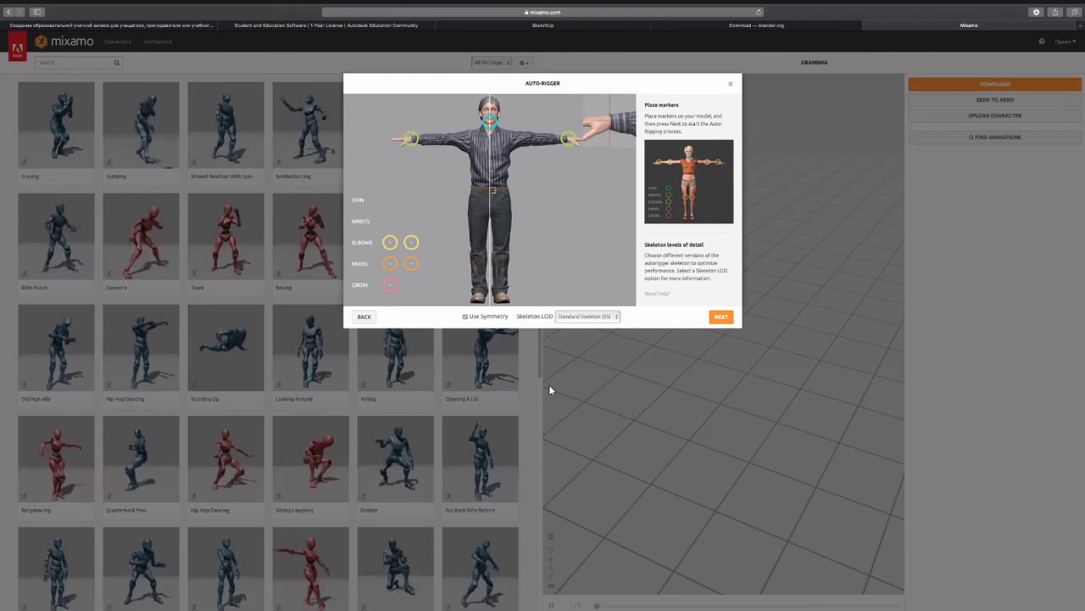
mouse_move(390, 242)
mouse_down()
mouse_move(448, 166)
mouse_move(442, 137)
mouse_up()
mouse_move(390, 262)
mouse_down()
mouse_move(483, 365)
mouse_move(495, 339)
mouse_move(477, 246)
mouse_up()
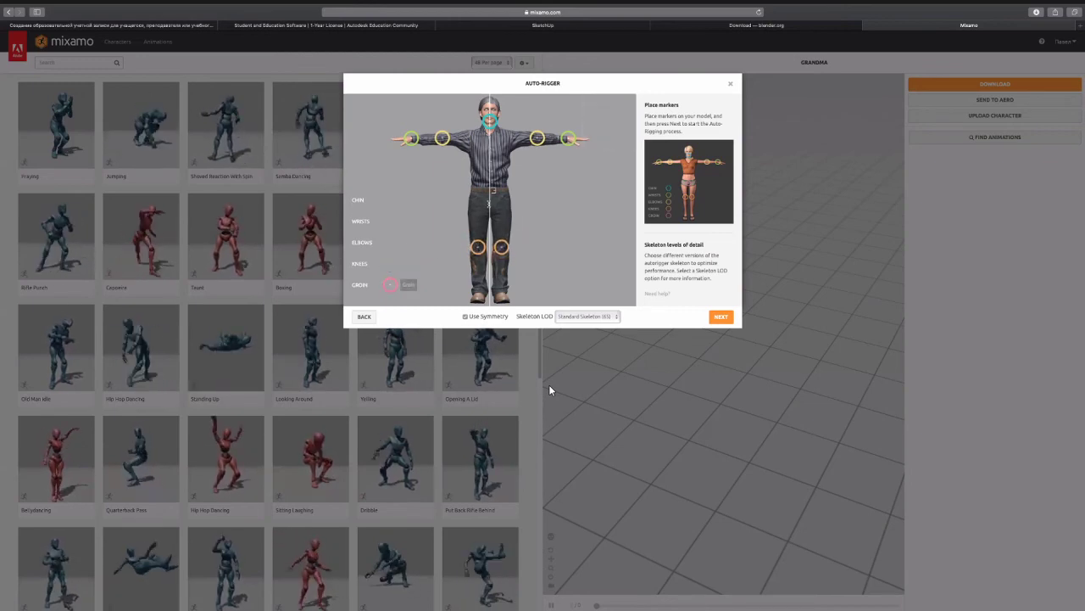
drag(390, 284, 489, 203)
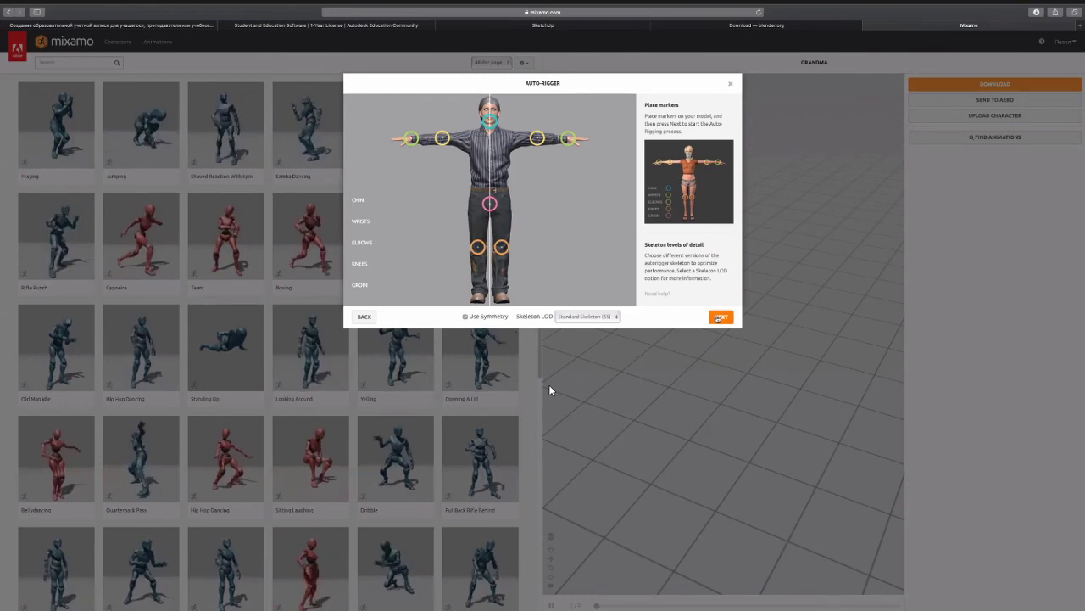
click(719, 317)
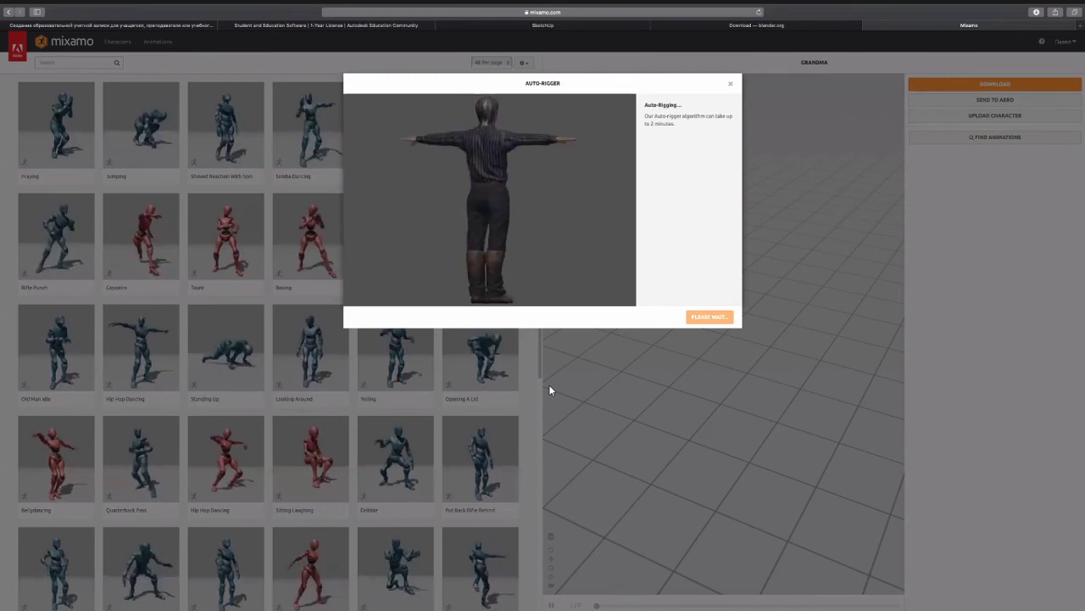
Step: Switch to Unreal Editor and change the Top wireframe viewport to the Perspective view of the bench scene
mouse_move(448, 598)
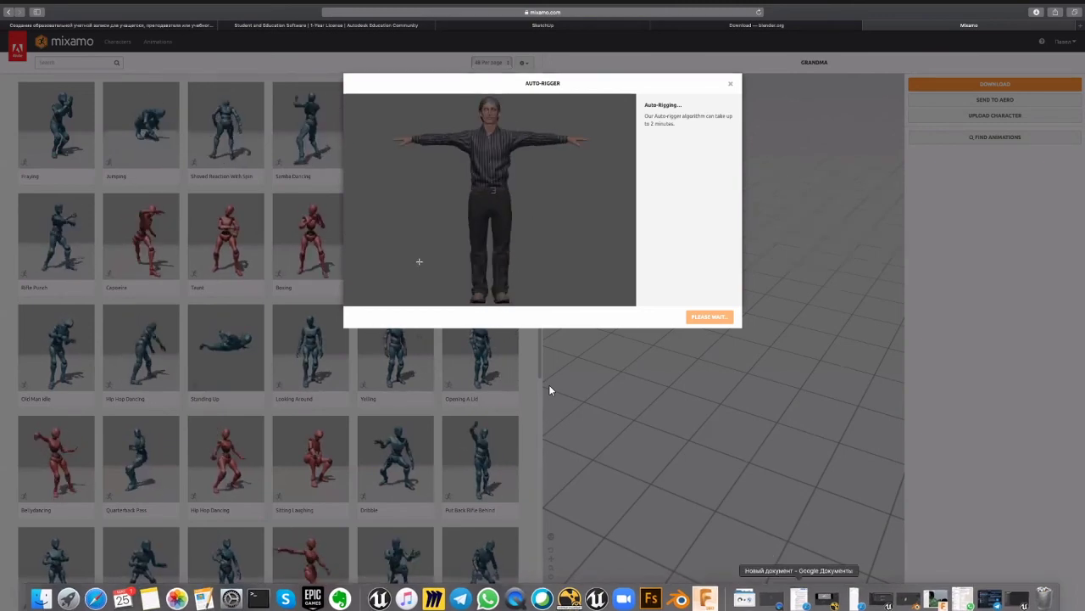
key(super+Tab)
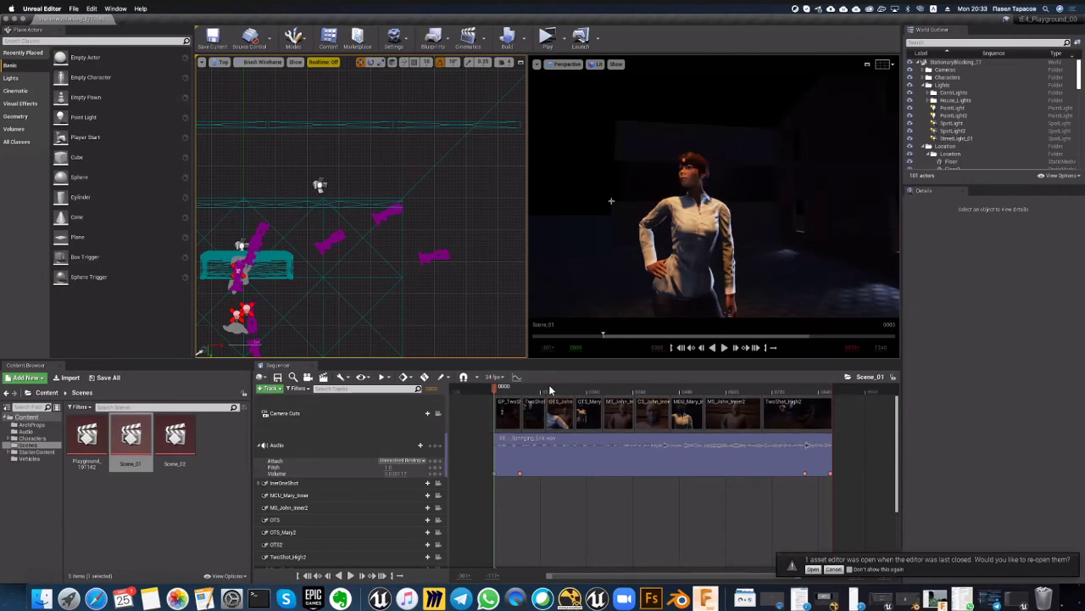
click(219, 64)
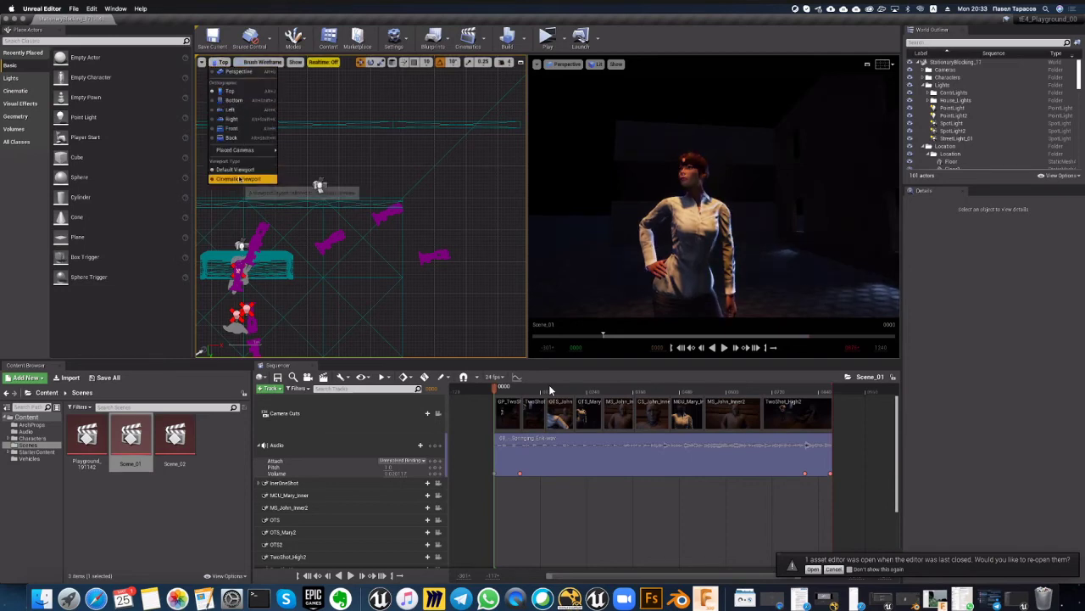
click(239, 73)
mouse_move(365, 204)
right_down()
mouse_move(399, 195)
mouse_move(374, 170)
mouse_move(389, 110)
mouse_move(364, 161)
mouse_move(340, 179)
mouse_move(373, 165)
mouse_move(332, 191)
mouse_move(337, 208)
mouse_move(357, 206)
right_up()
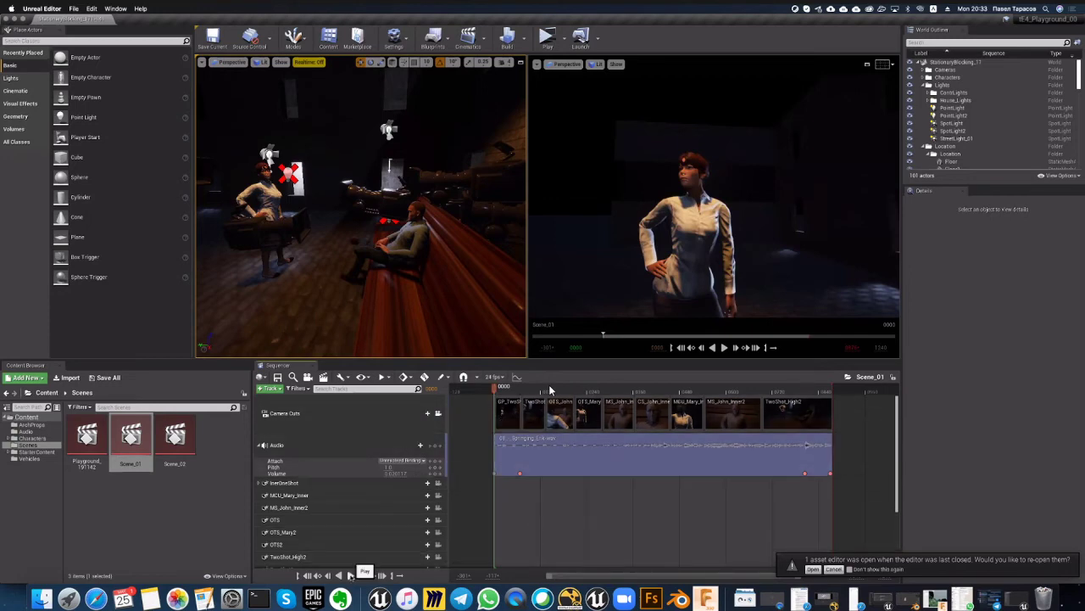
Step: Play the Scene_01 sequence and look around the set in the perspective viewport, leaving nothing selected
click(350, 575)
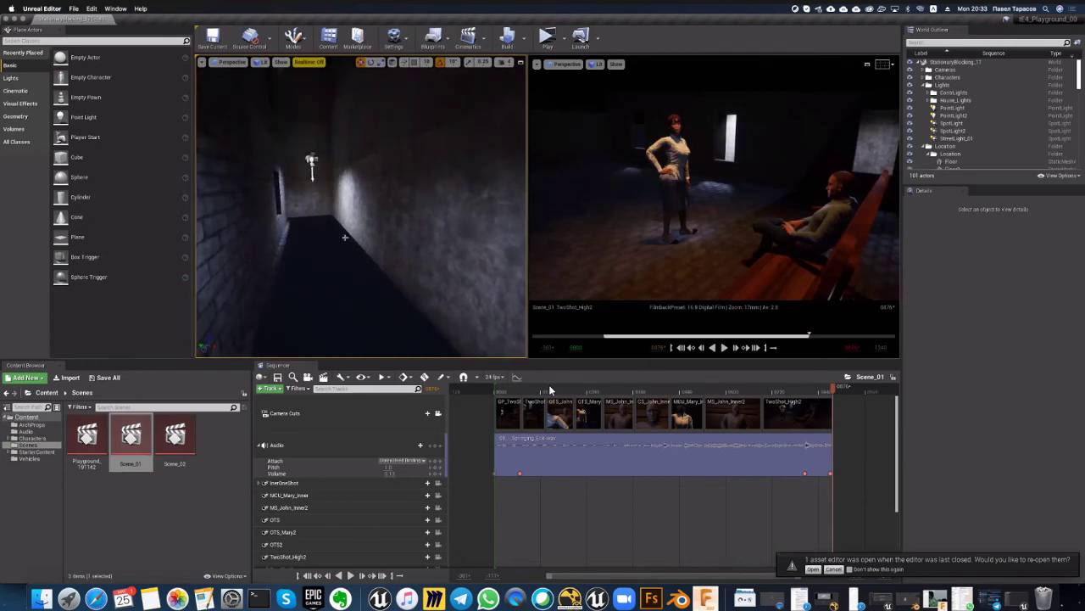
right_click(343, 238)
click(327, 243)
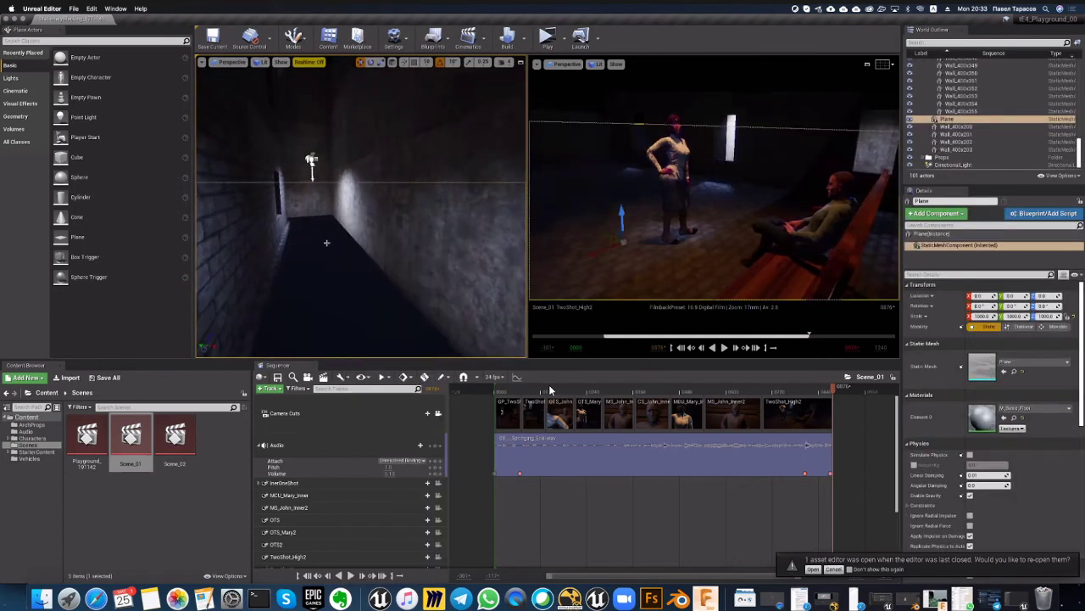
key(Escape)
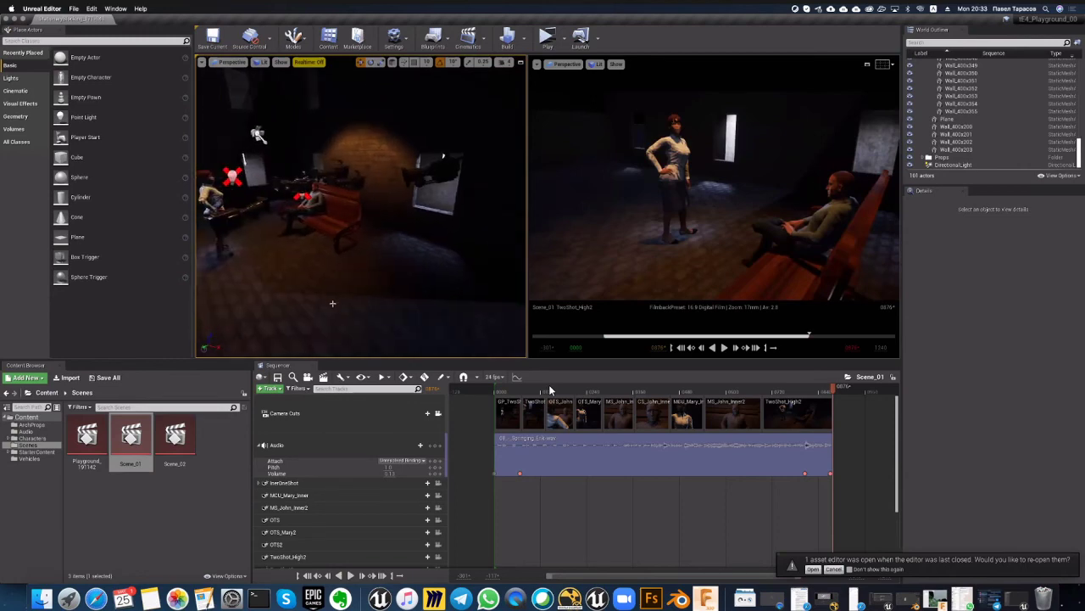
Step: Switch back to Safari, confirm the auto-rigged character and proceed with it in place of the previous one
key(super+Tab)
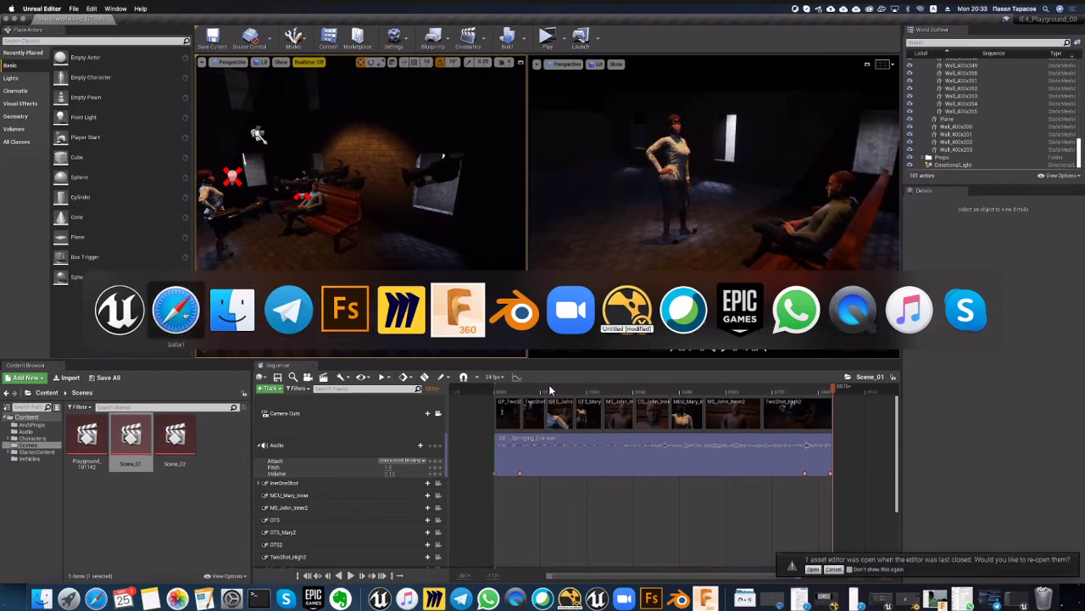
click(187, 312)
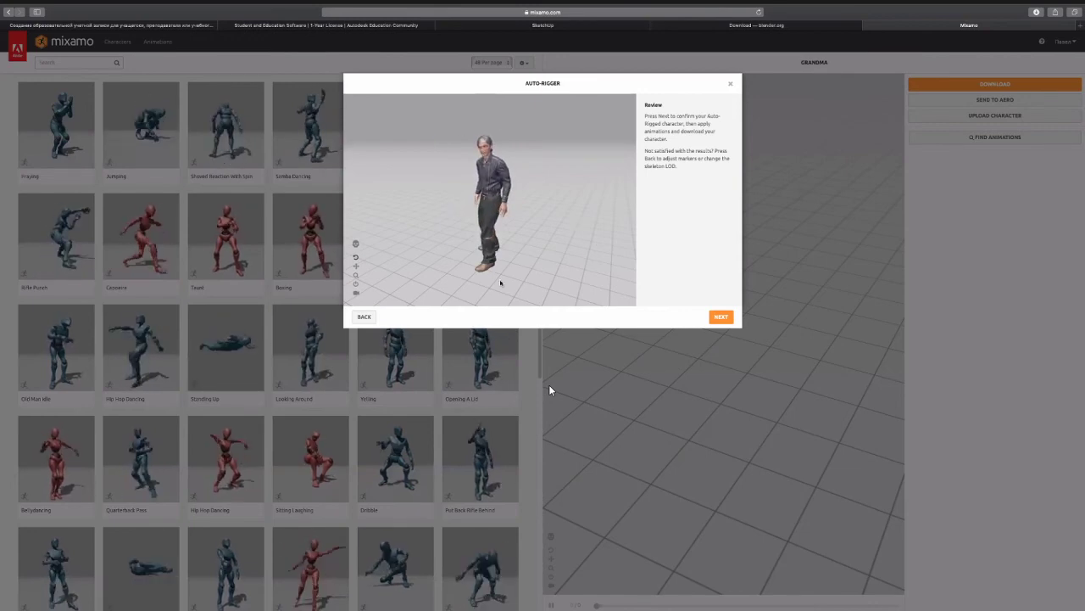
click(721, 317)
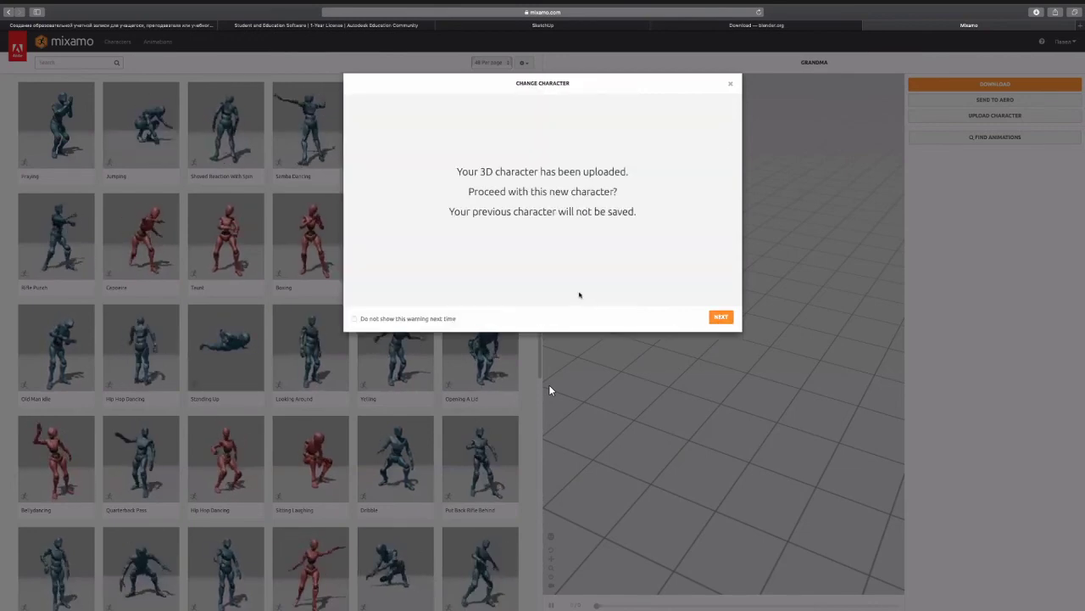
click(720, 317)
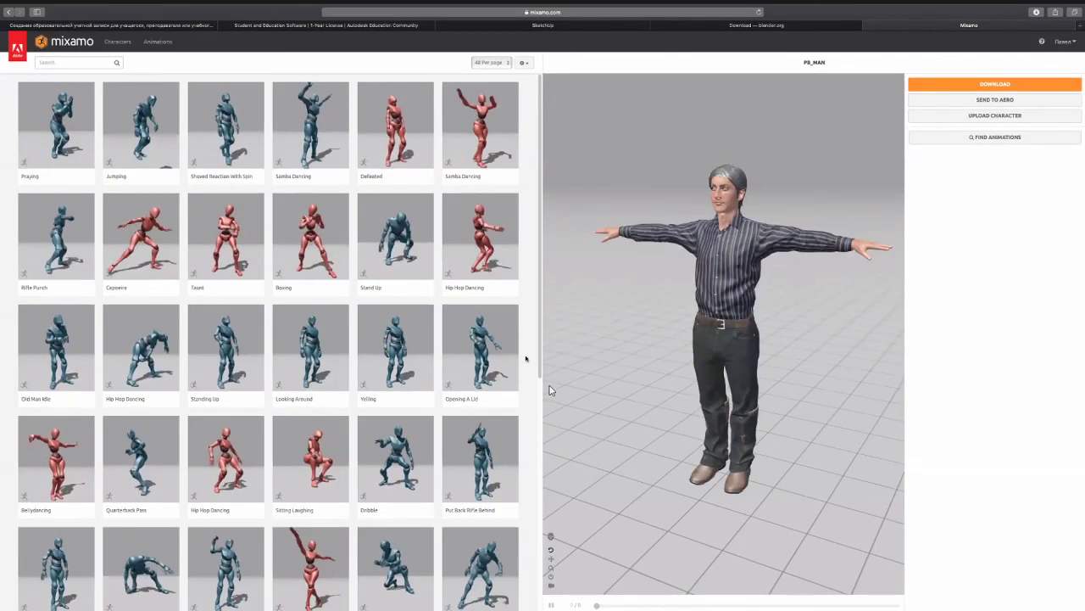
Step: Try the Zombie Kicking animation on the PB_Man character and replace it with the Dribble animation
click(493, 553)
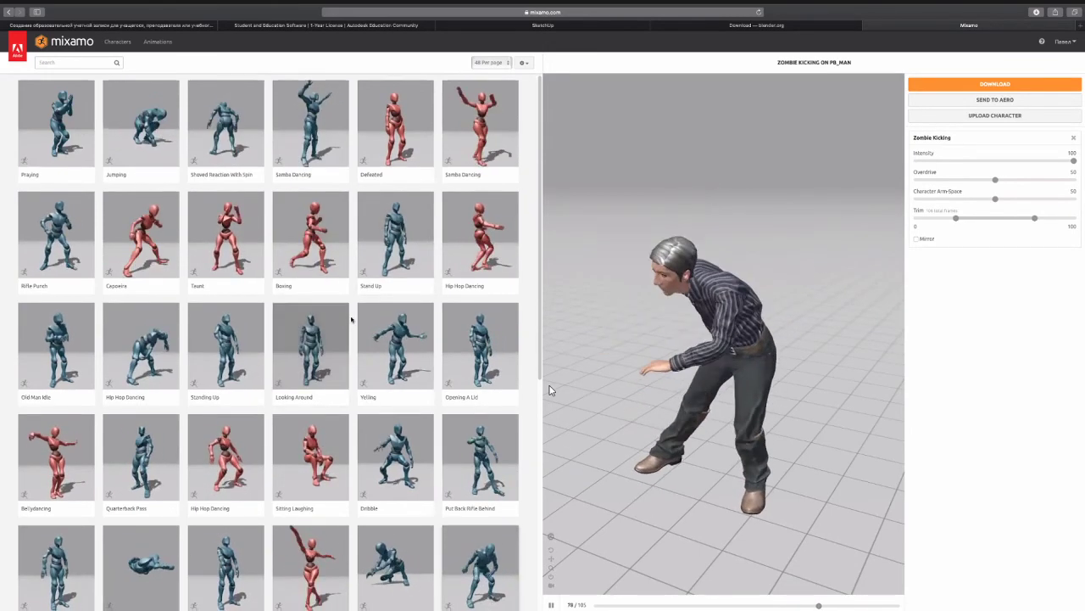
scroll(354, 320, down, 1)
scroll(353, 320, down, 3)
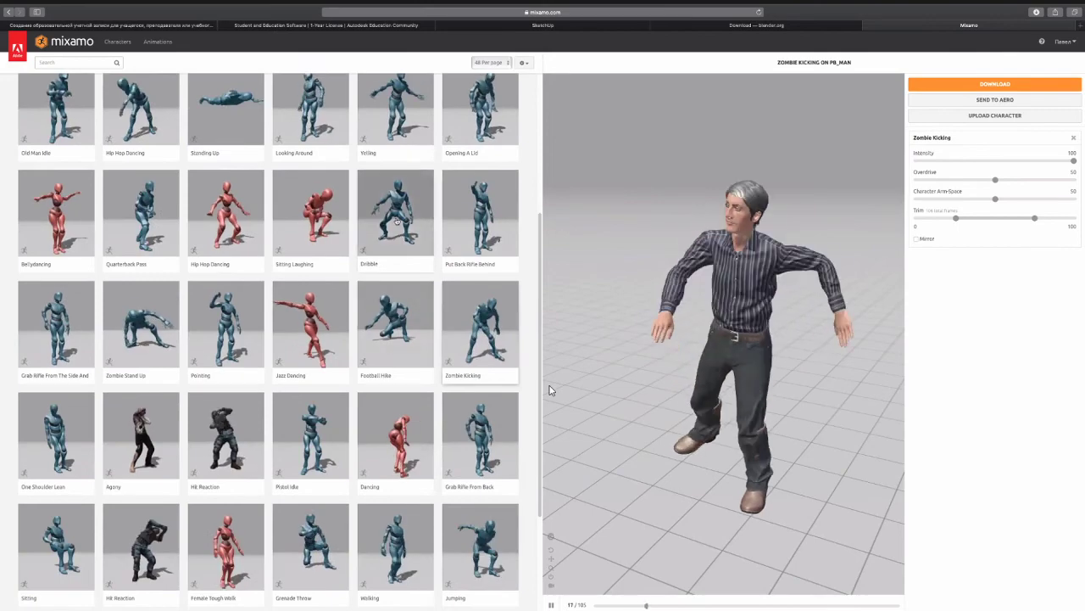
click(396, 216)
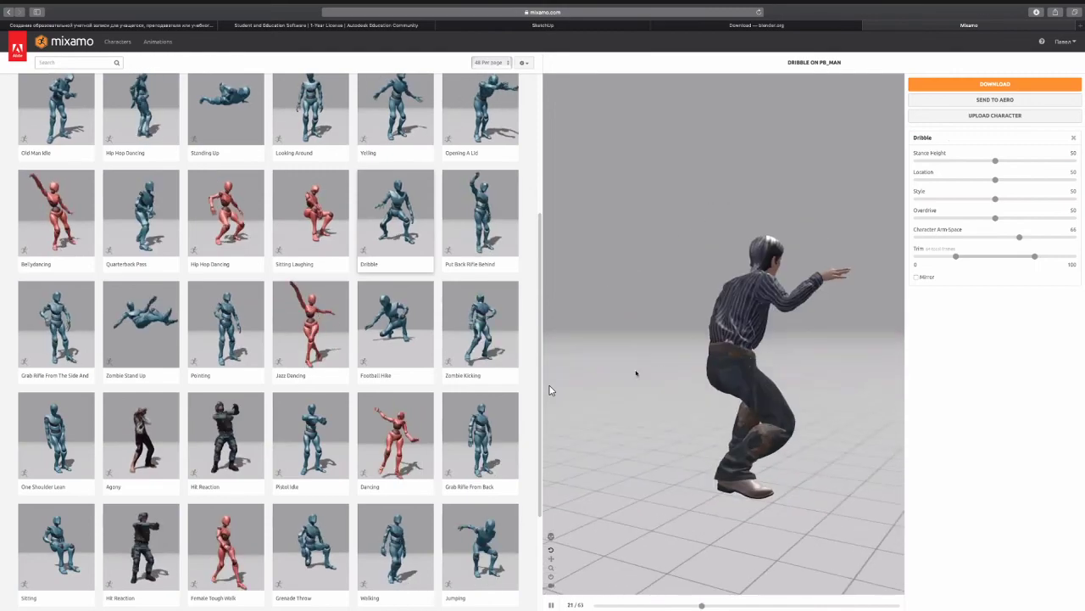
Step: Switch to Unreal Editor and open the Playground_191142 sequence, expanding its lowest object track
drag(629, 390, 761, 419)
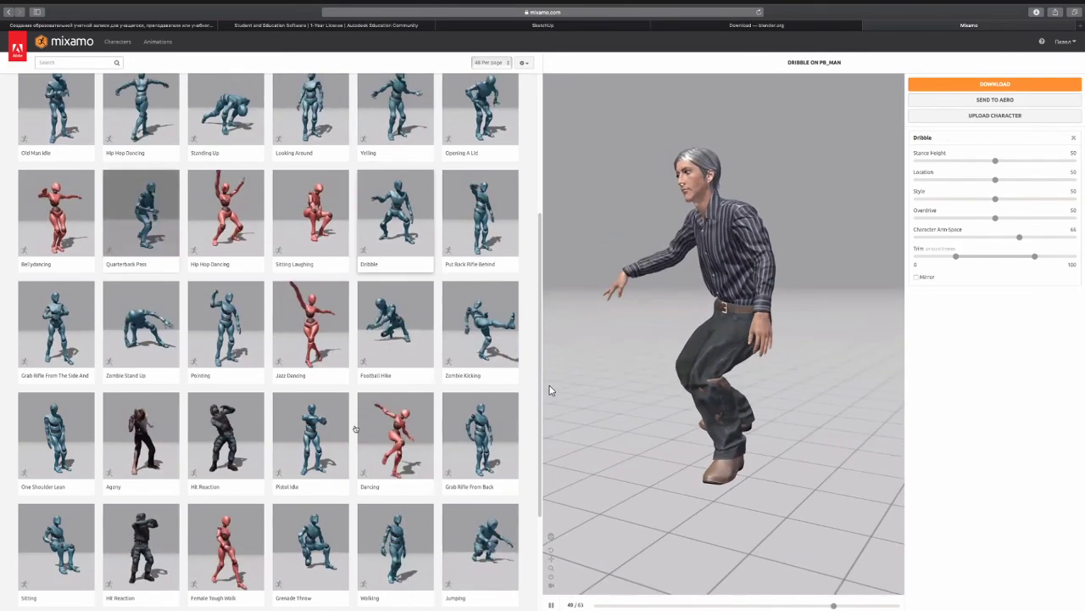
mouse_move(487, 598)
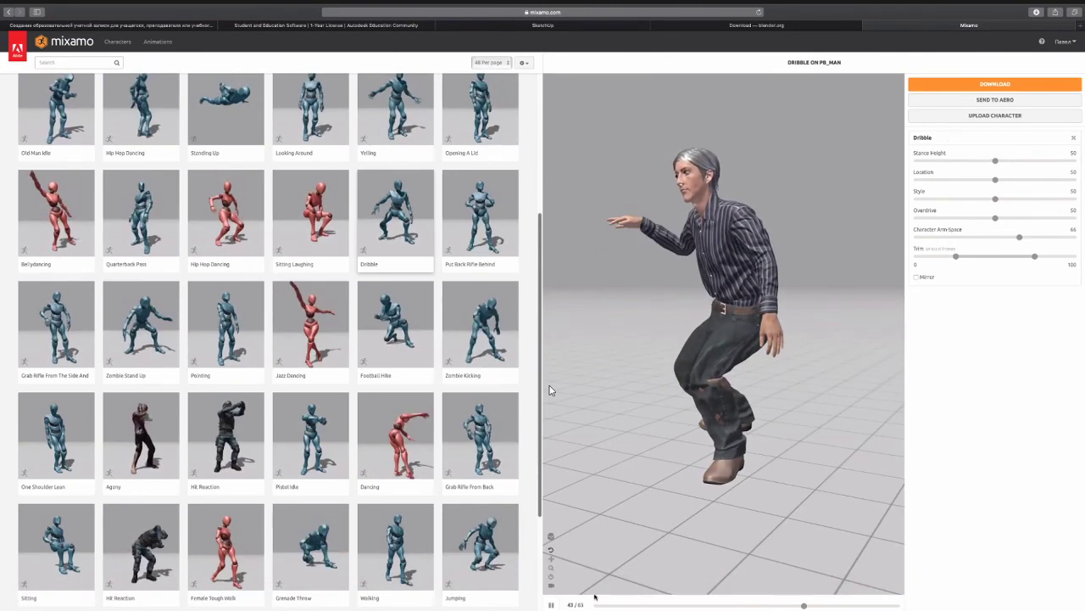
mouse_move(596, 598)
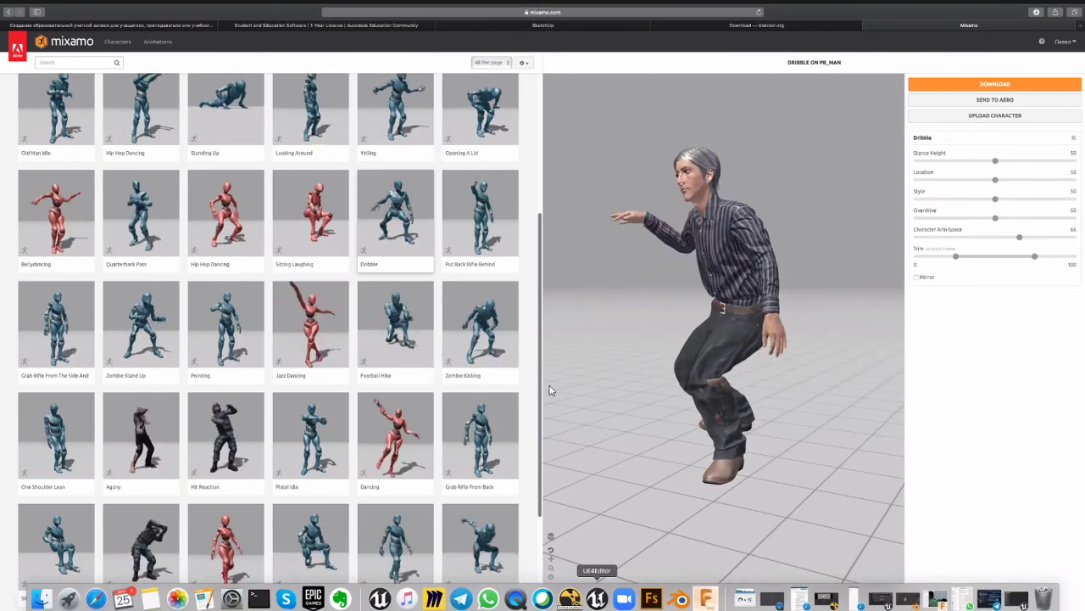
click(596, 598)
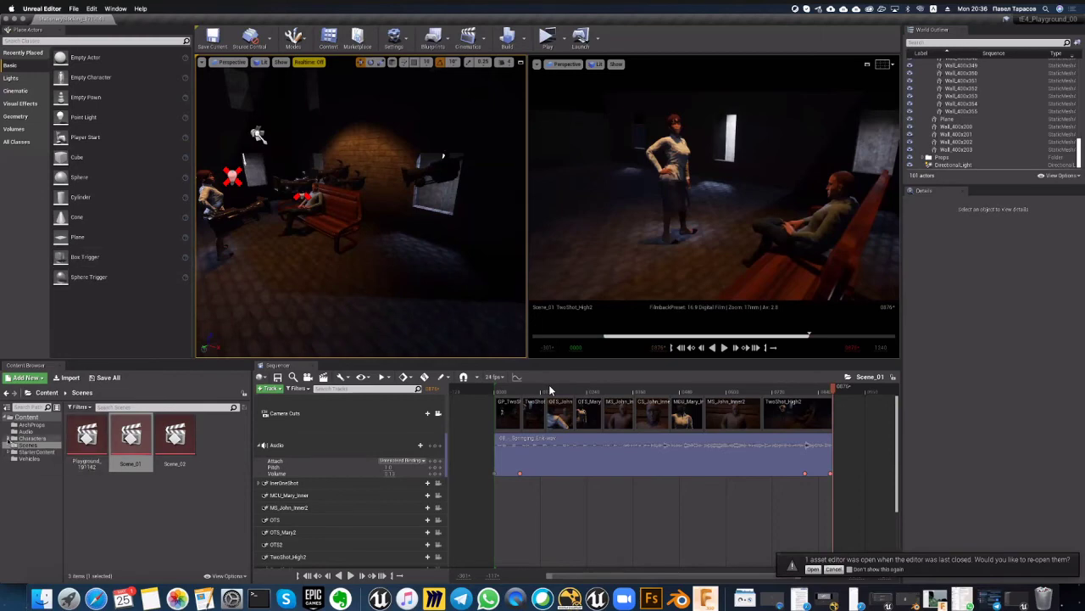
double_click(87, 435)
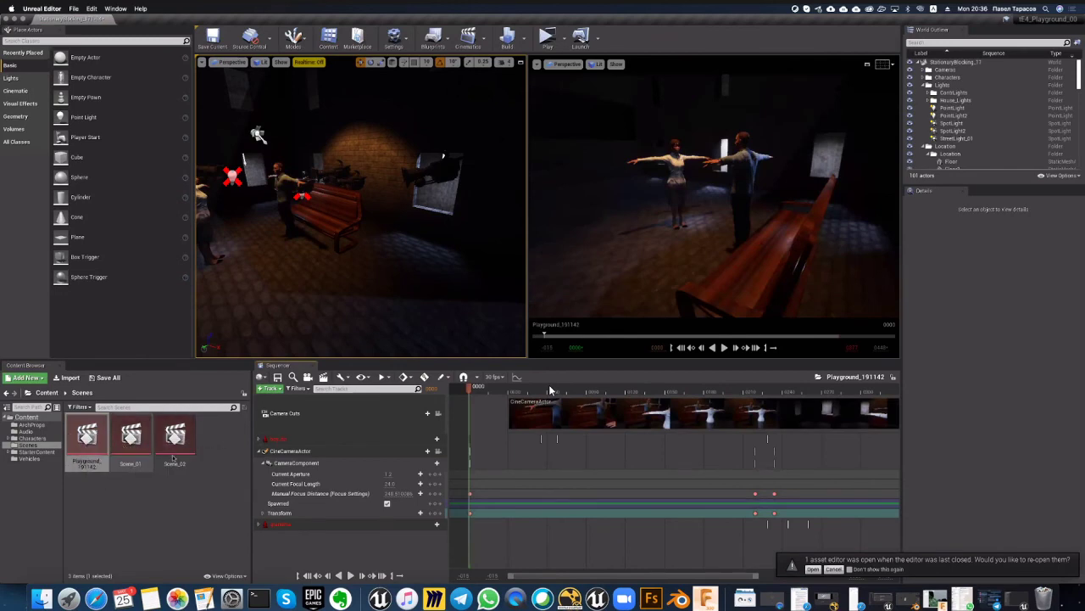
click(260, 524)
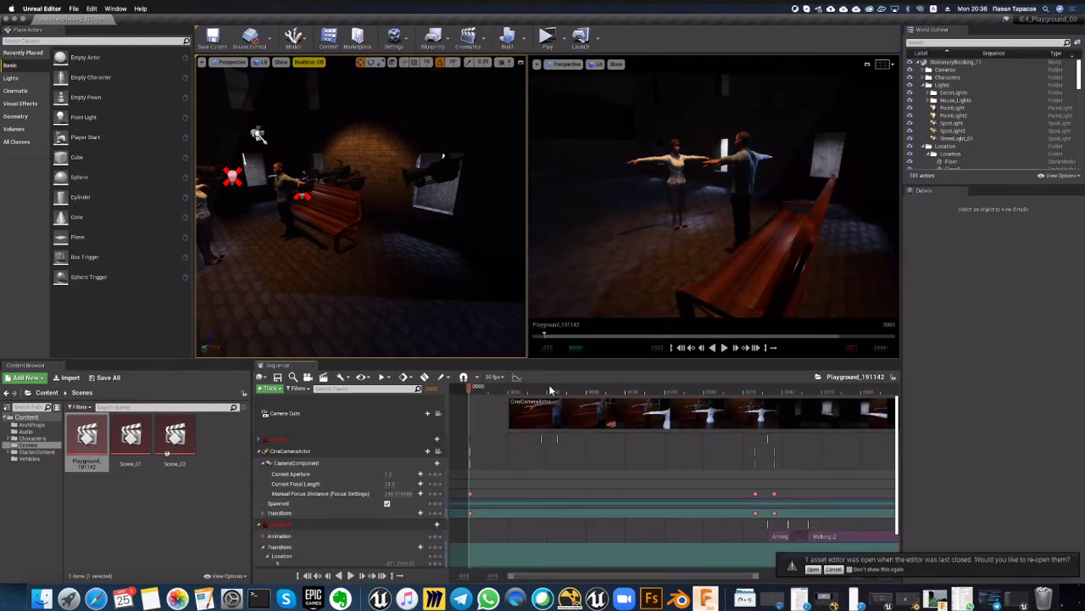
click(86, 437)
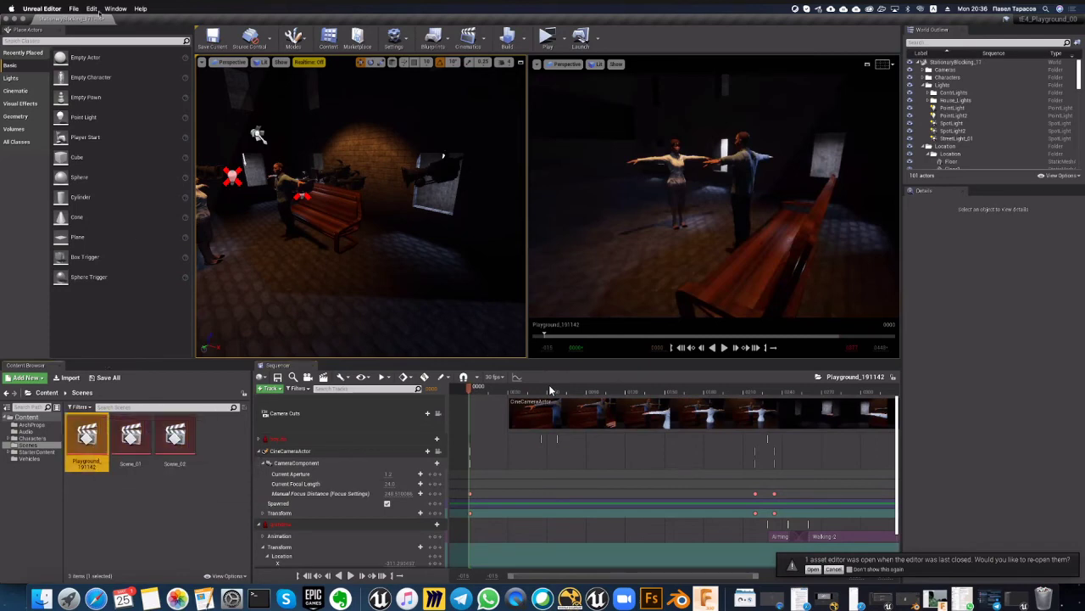
Step: Open the recent level Playground_191-142, saving the selected content of the current level
click(74, 9)
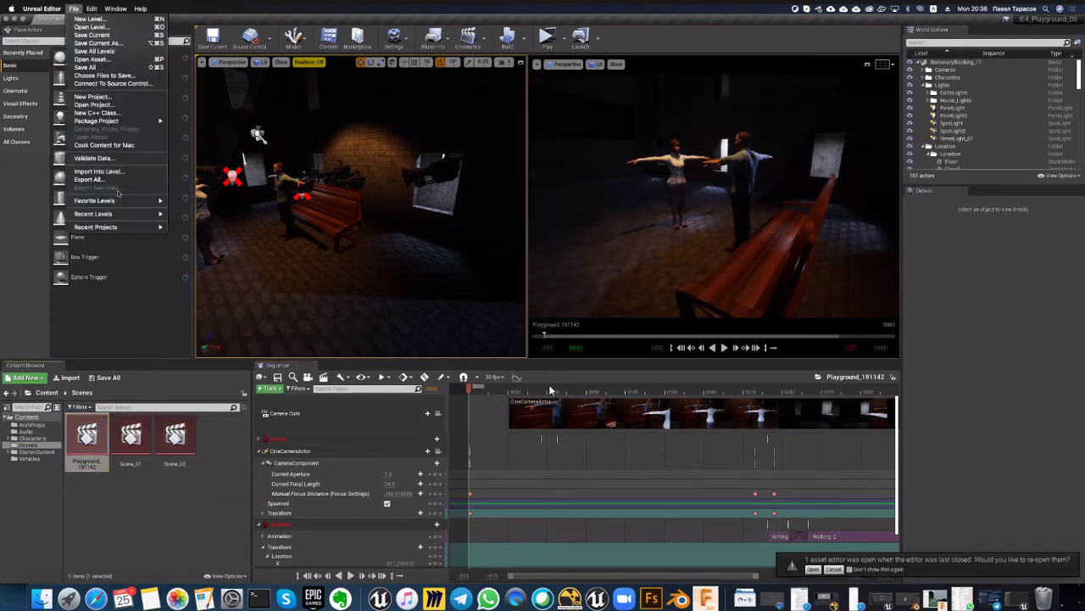
mouse_move(134, 215)
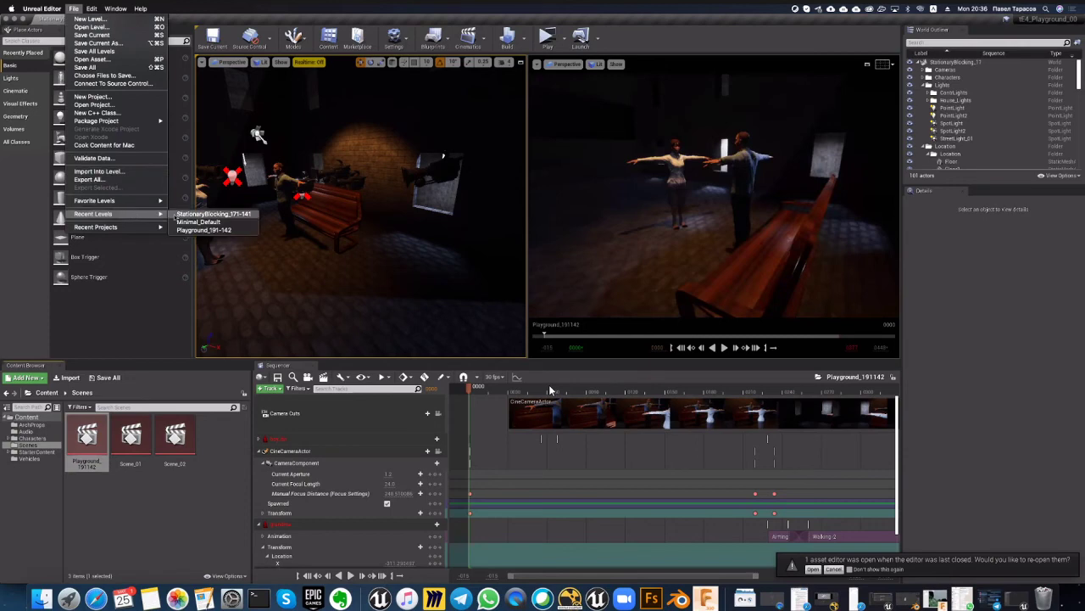
click(204, 230)
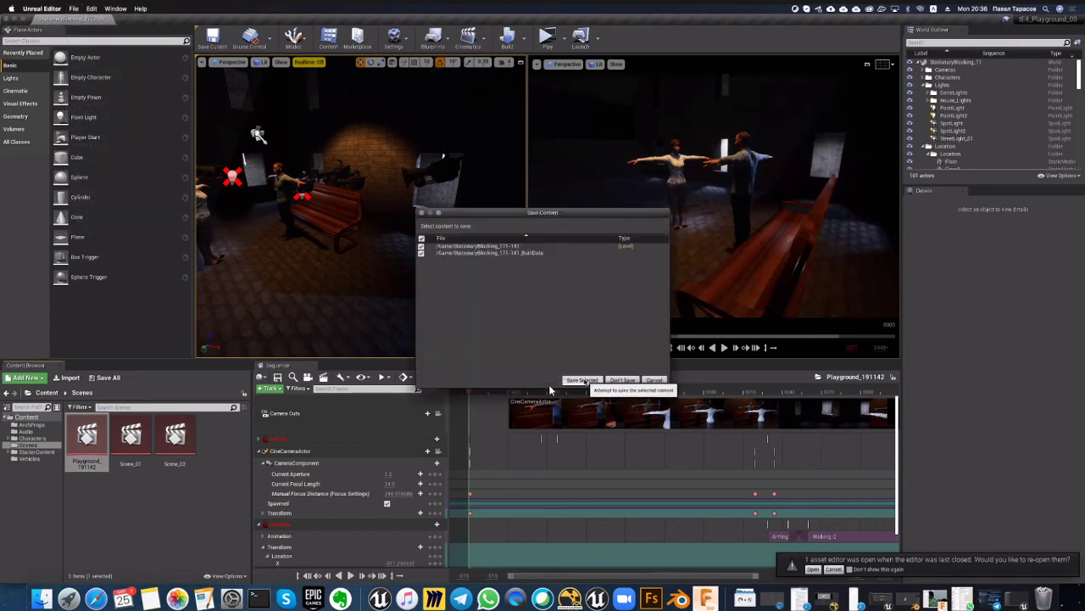
click(583, 379)
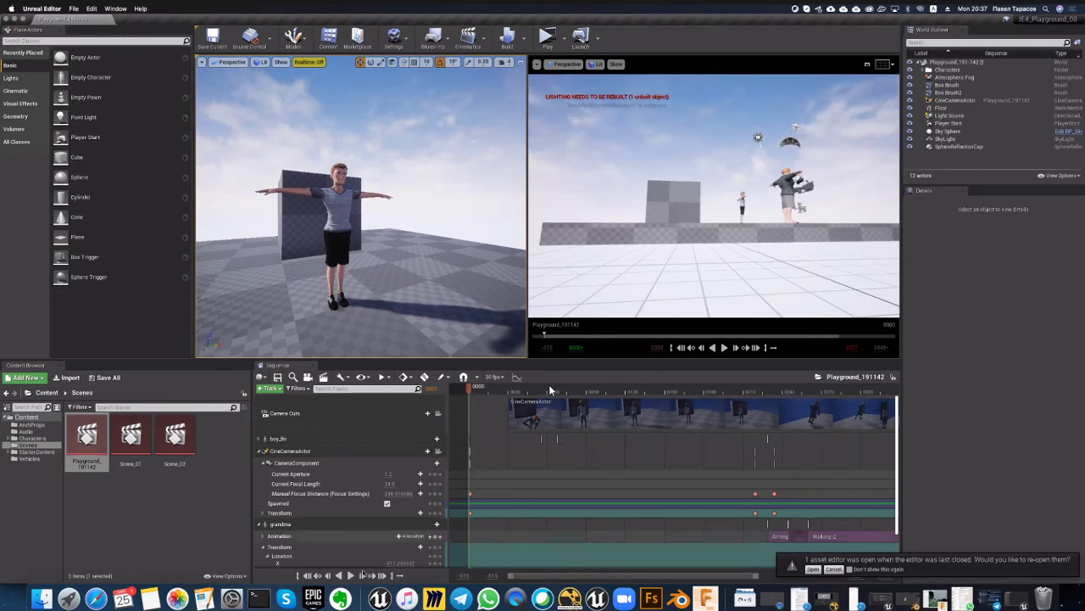
Step: Play the Playground_191142 sequence in two stretches, pausing in between to view the grandma and boy characters in the perspective viewport
key(space)
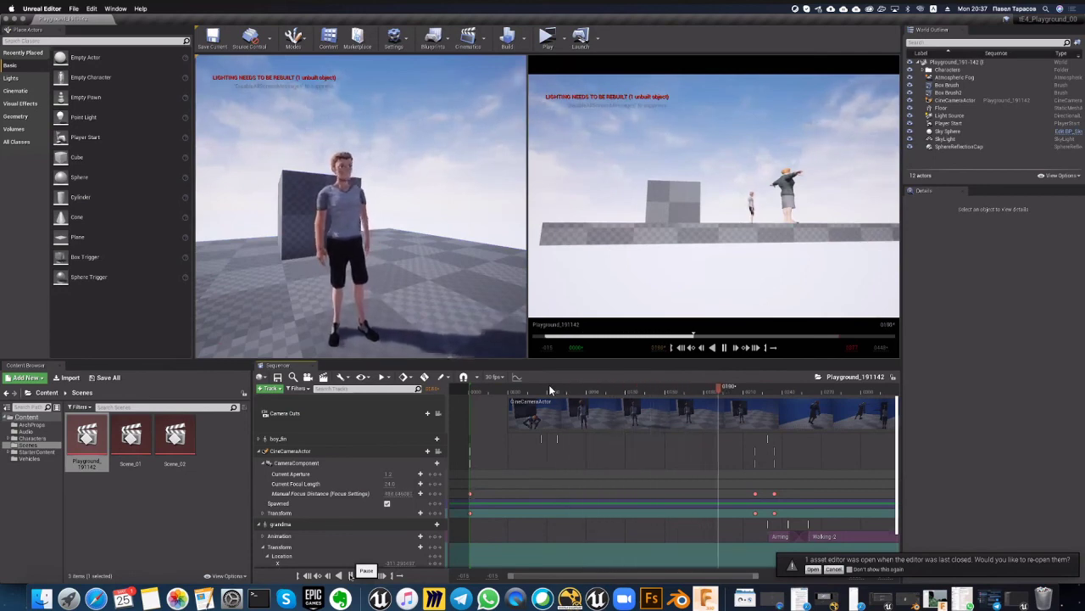
key(space)
key(Down)
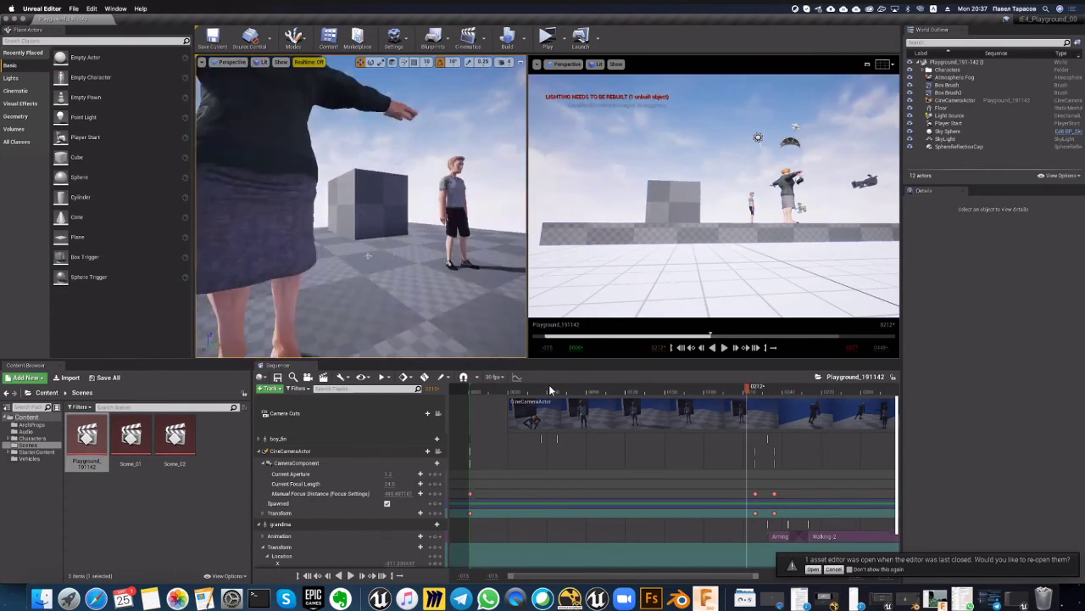
key(Down)
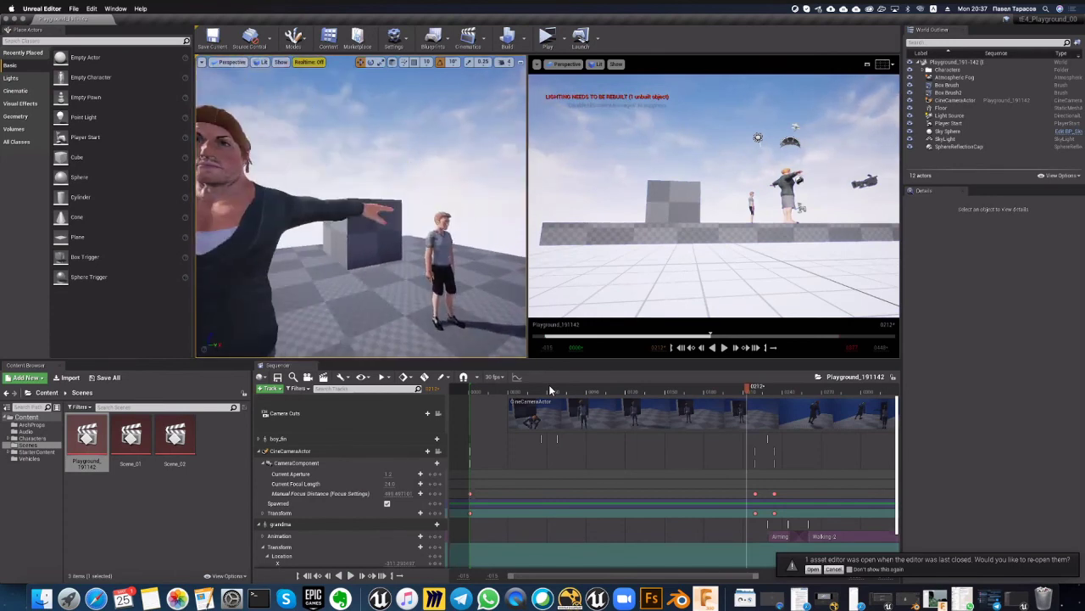
key(Down)
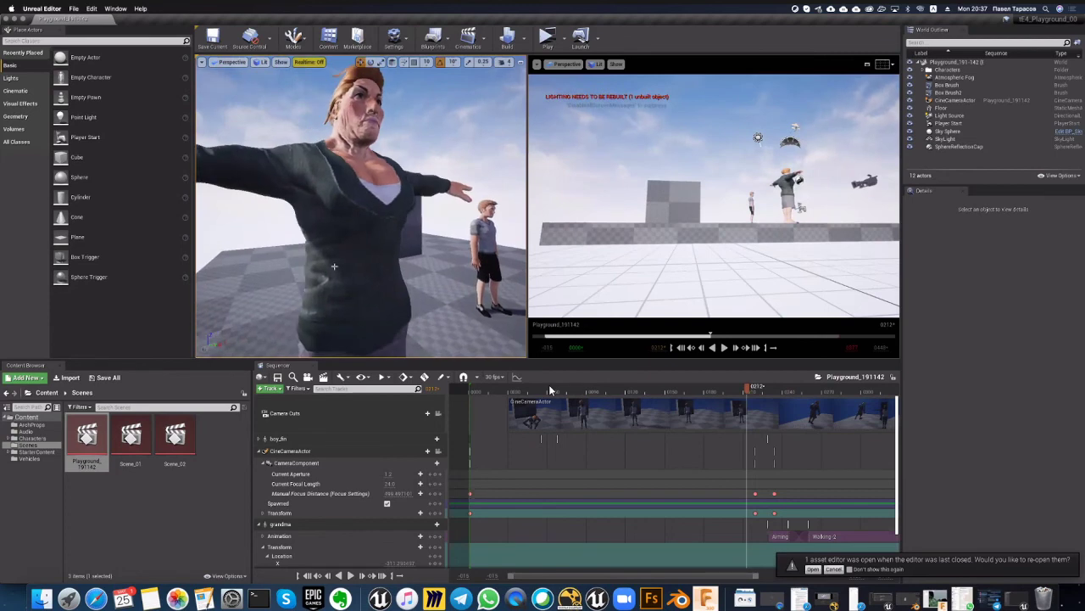
key(Down)
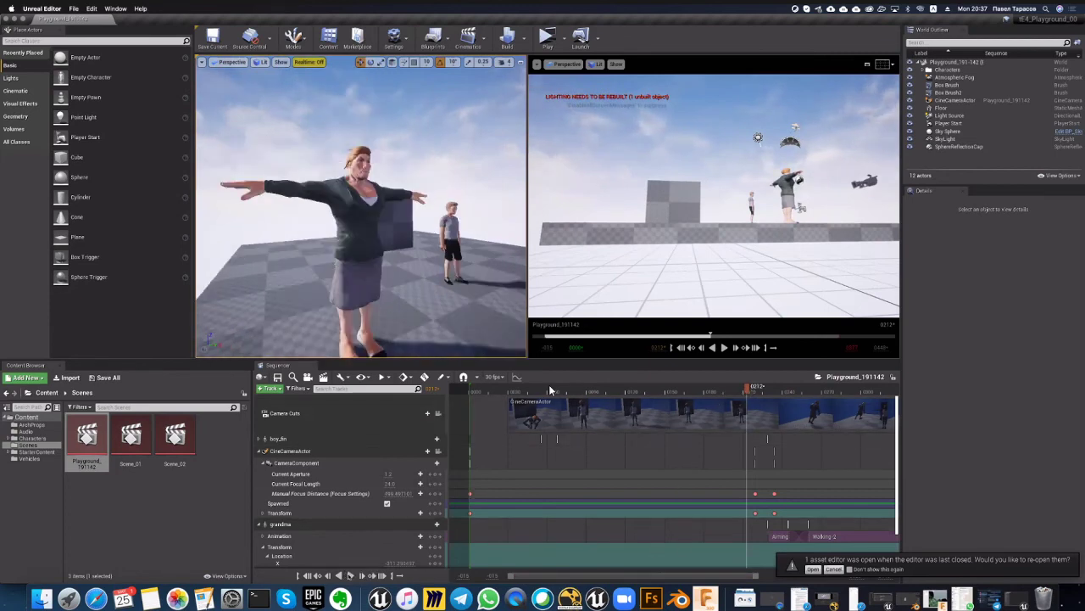
click(350, 575)
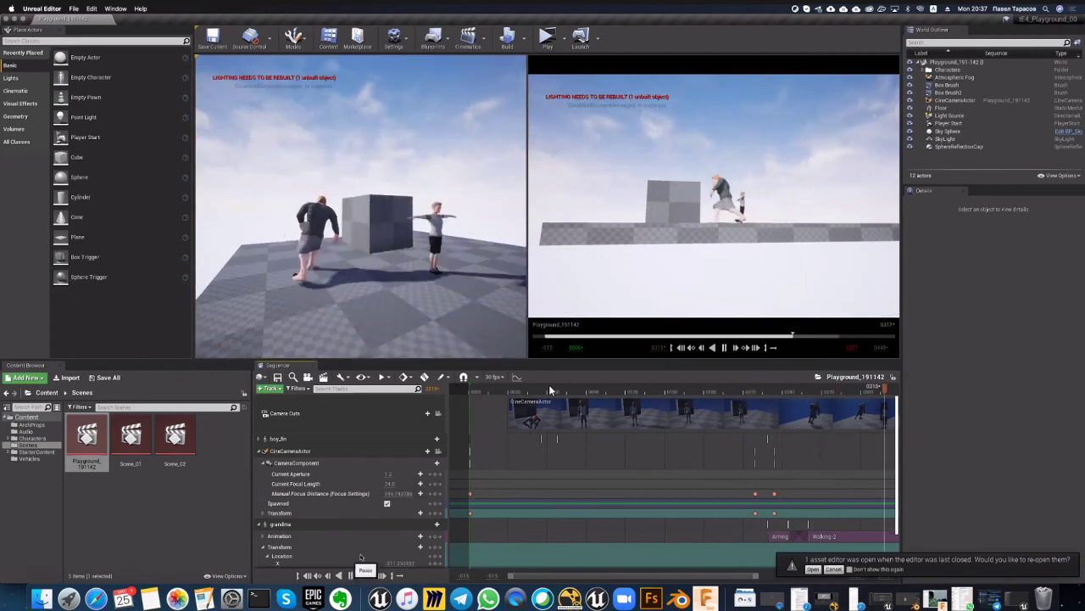
click(351, 575)
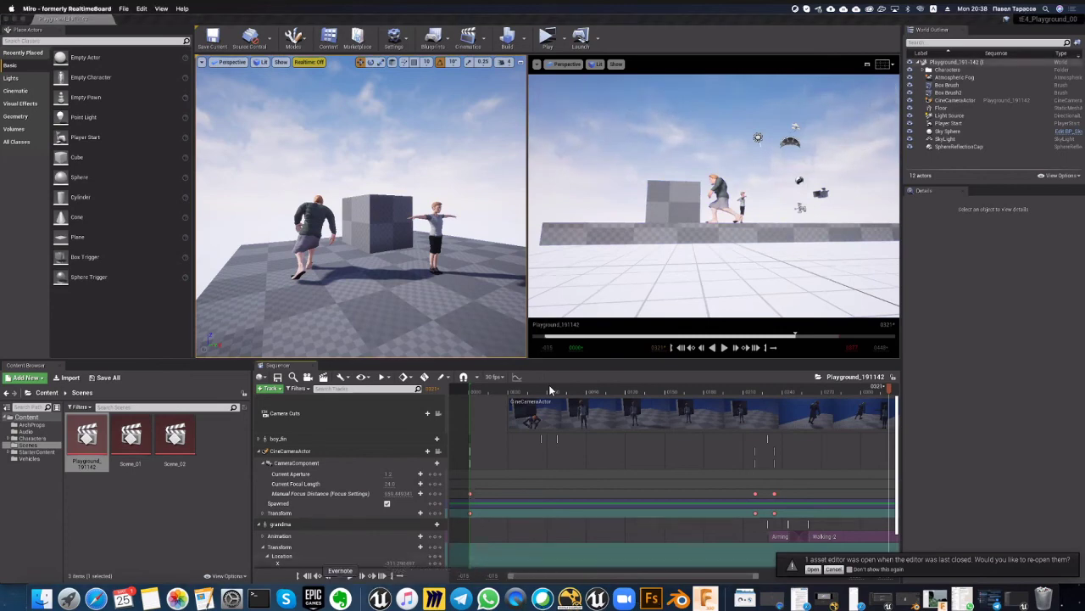
Step: Switch to the Miro board and open the source page of the DaVinci Resolve card
click(434, 599)
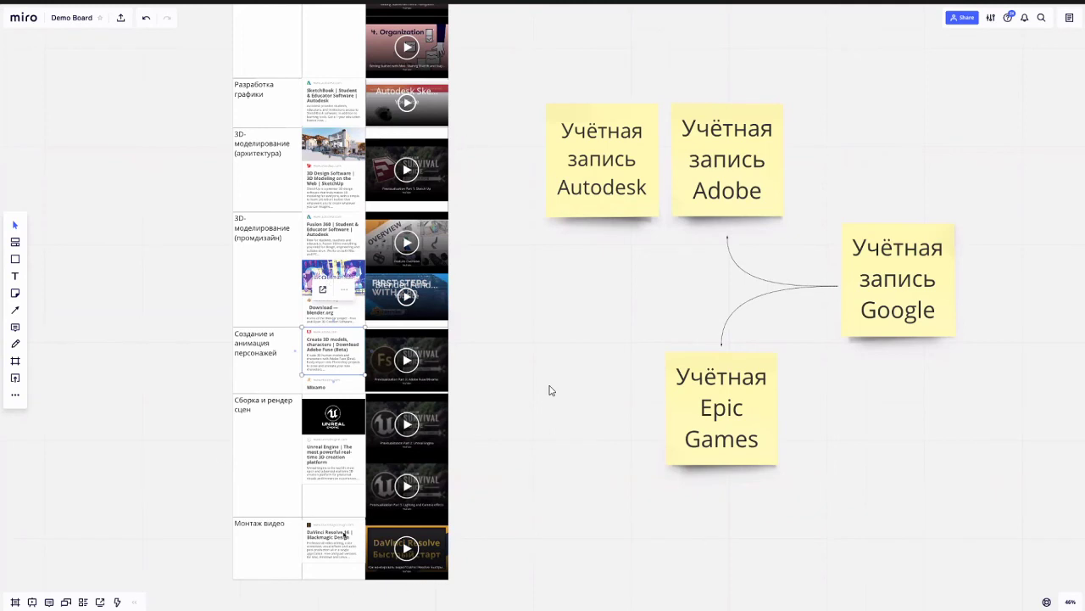
click(337, 546)
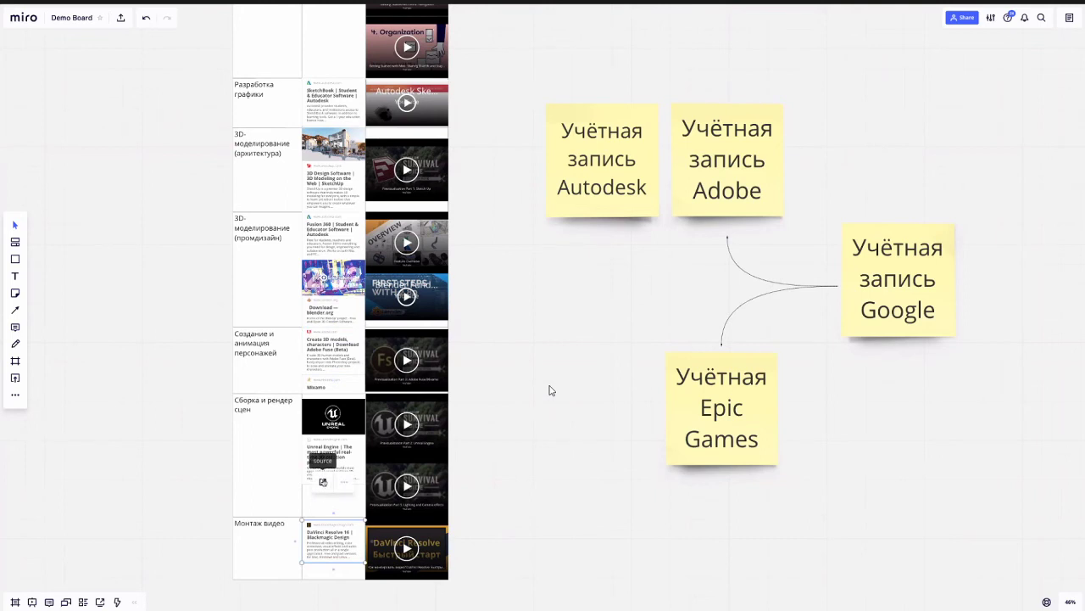
click(323, 481)
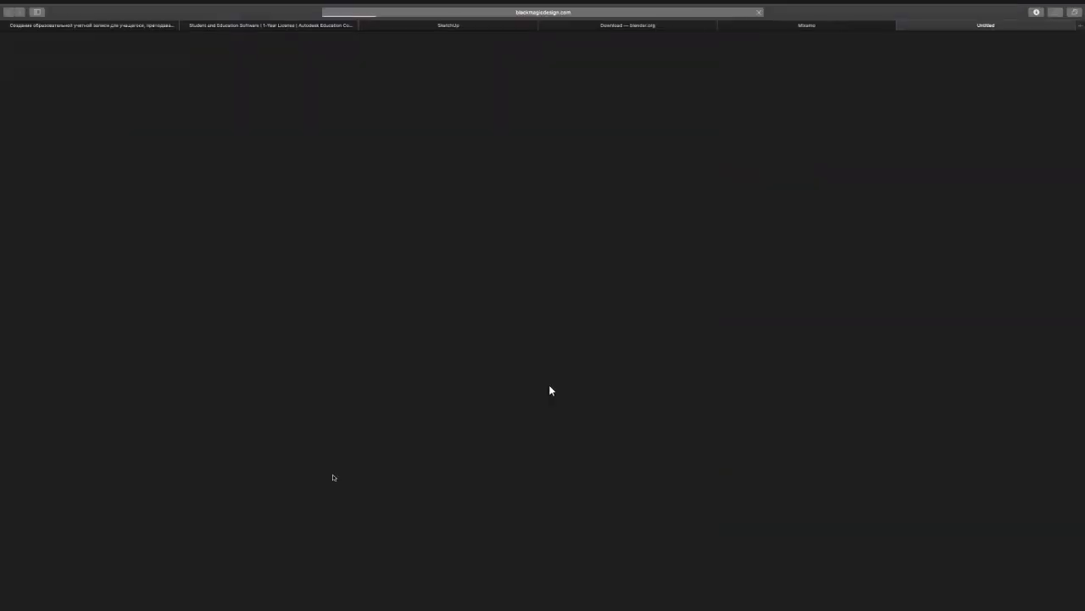